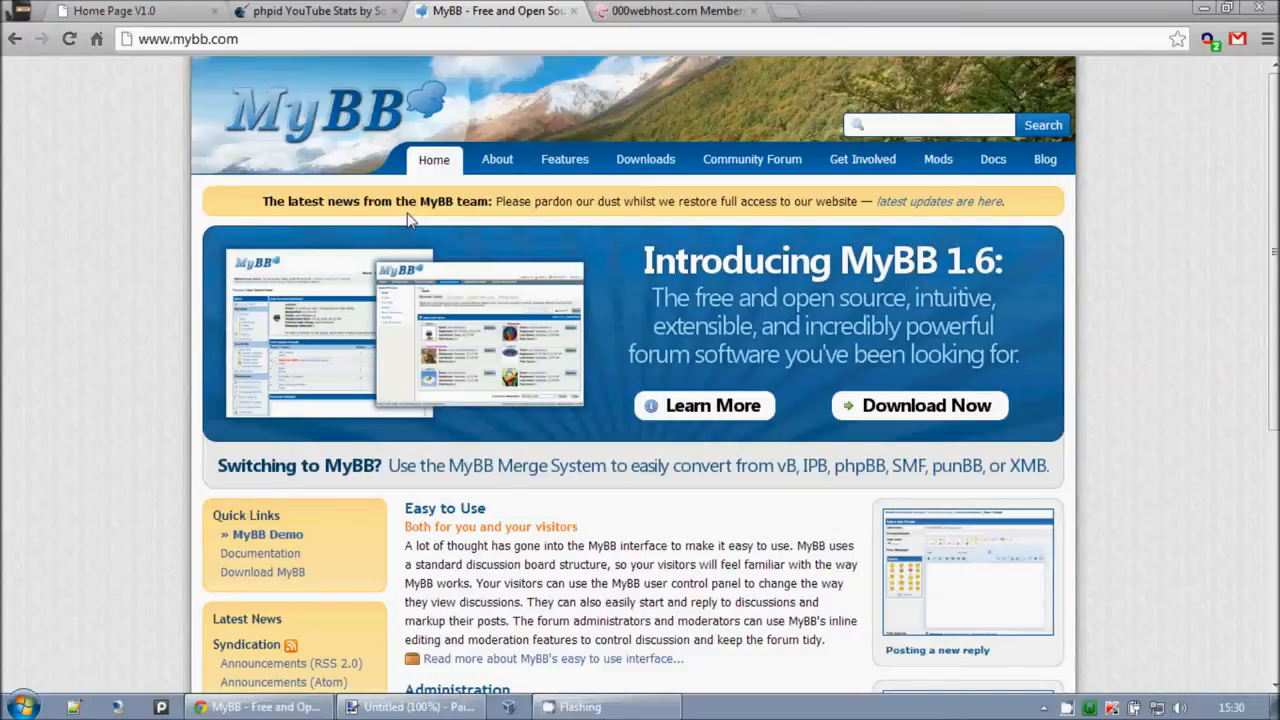
# Step: Skim the Plugin System and Administration features on mybb.com, then go to the Downloads page
pyautogui.moveTo(630, 545); pyautogui.dragTo(637, 545)
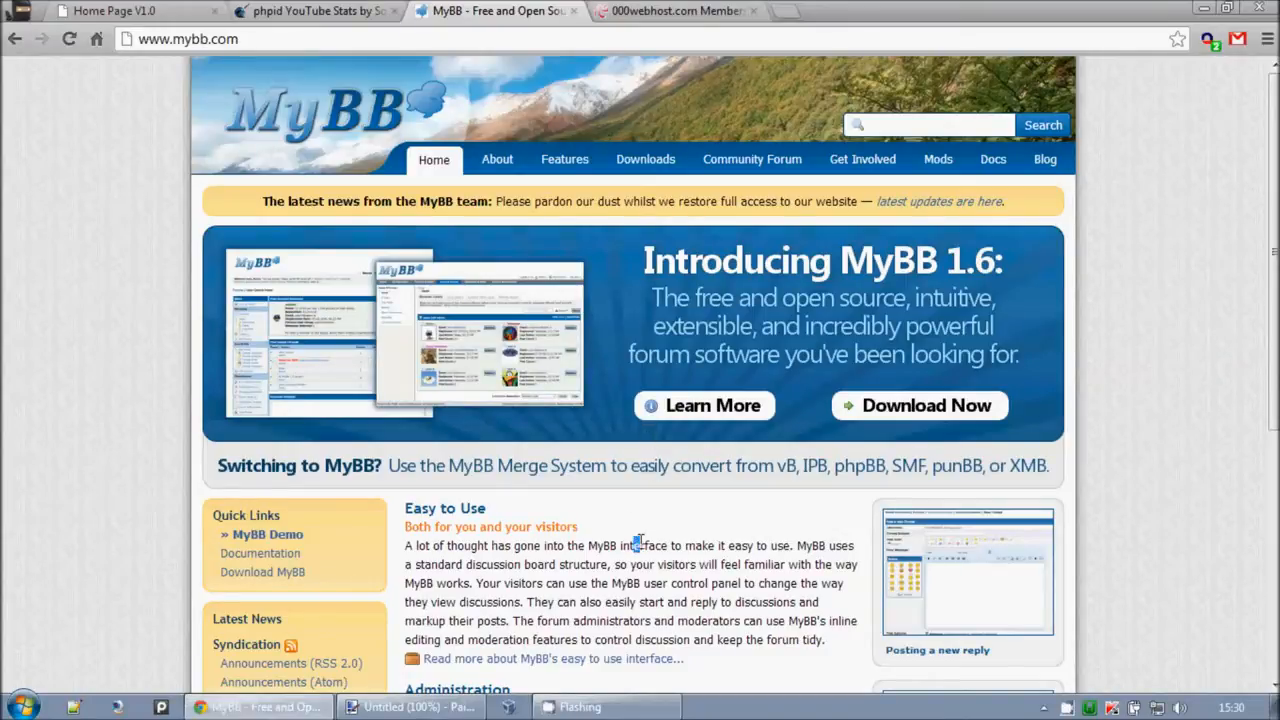
pyautogui.scroll(-4, 634, 545)
pyautogui.moveTo(407, 487); pyautogui.dragTo(618, 490)
pyautogui.click(617, 482)
pyautogui.moveTo(415, 312); pyautogui.dragTo(656, 325)
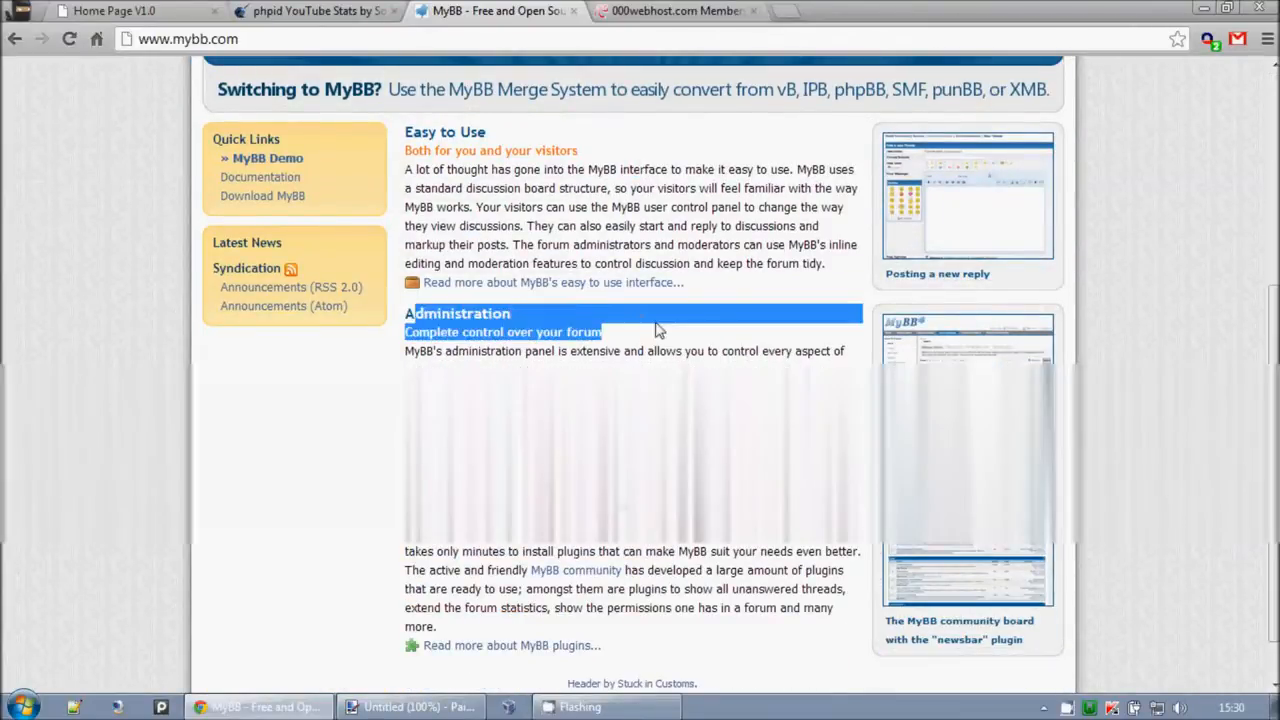
pyautogui.click(407, 155)
pyautogui.scroll(4, 585, 395)
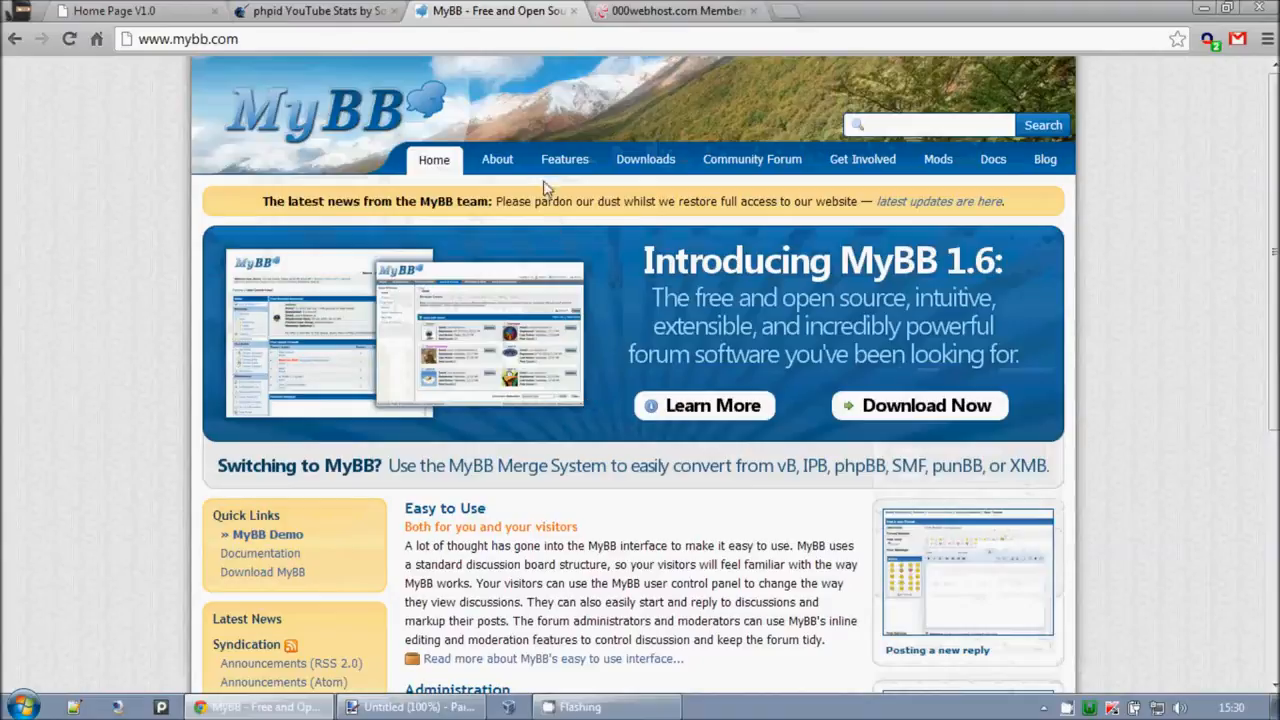
pyautogui.click(640, 162)
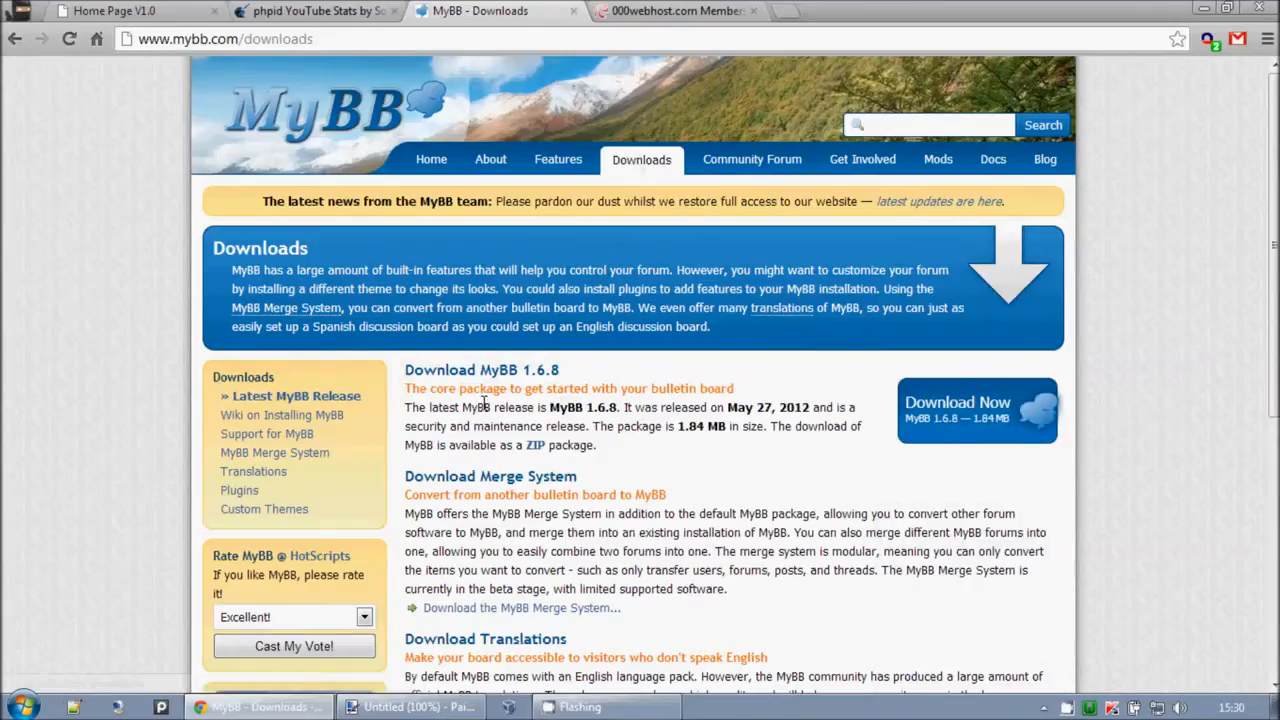
# Step: Read the MyBB 1.6.8 release description on the Downloads page
pyautogui.moveTo(424, 388); pyautogui.dragTo(467, 391)
pyautogui.click(714, 474)
pyautogui.click(440, 399)
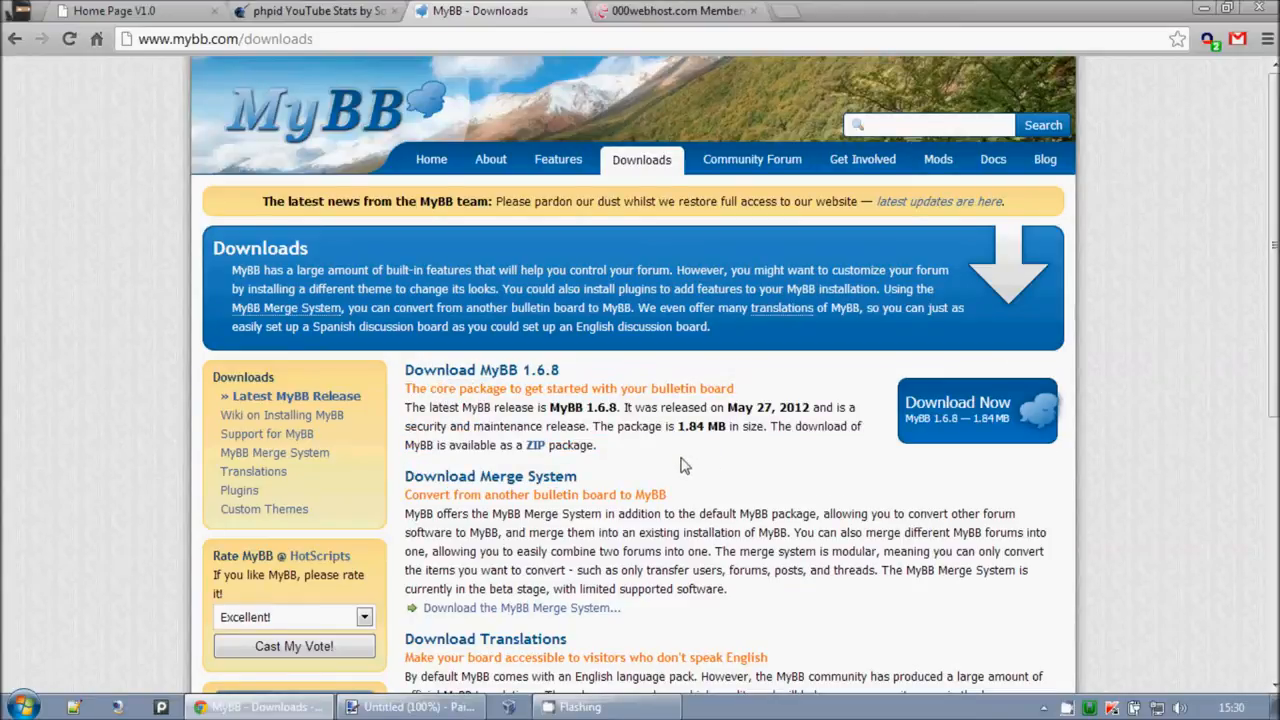
pyautogui.scroll(-4, 683, 465)
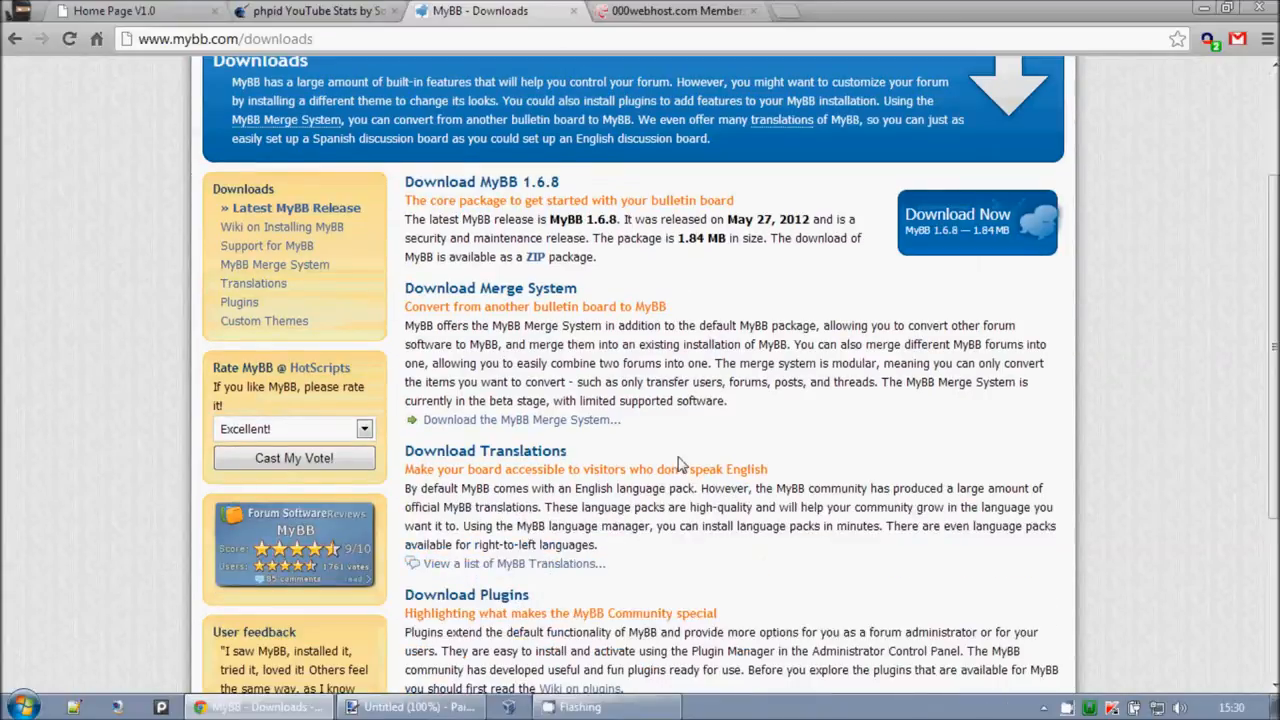
pyautogui.scroll(3, 680, 455)
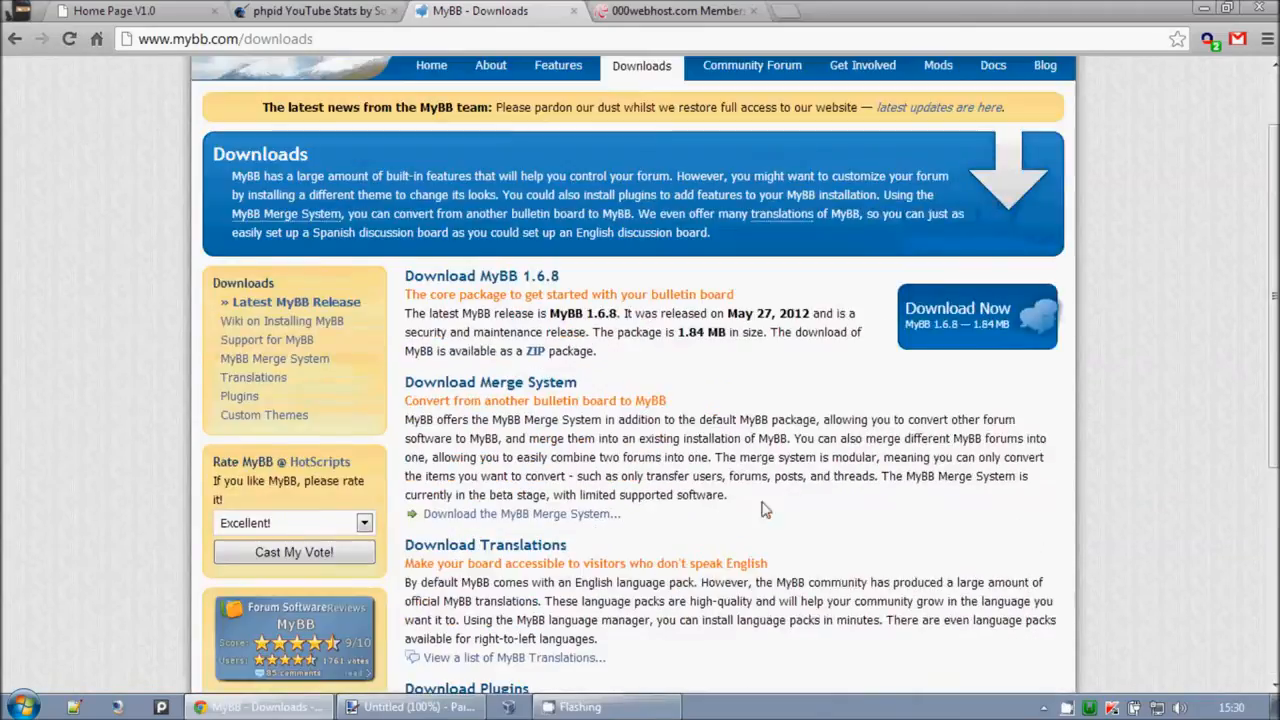
# Step: Download MyBB 1.6.8 and save mybb_1608.zip to the Desktop
pyautogui.click(970, 322)
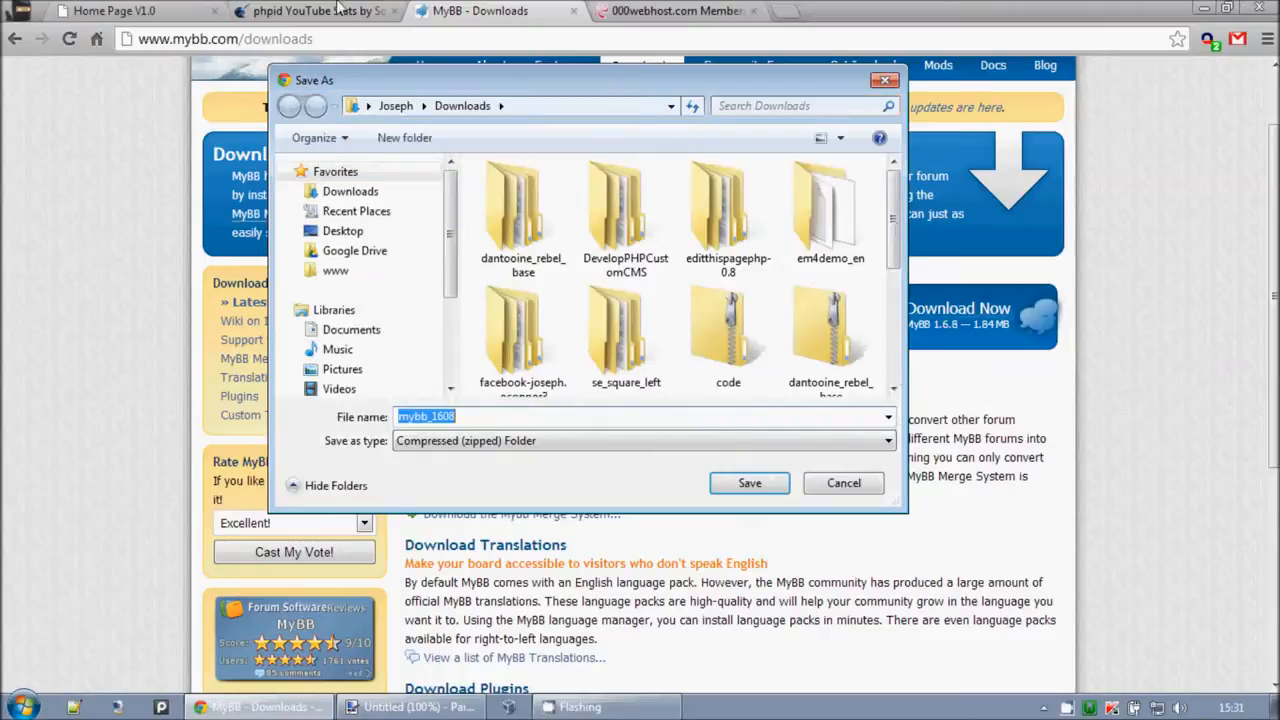
pyautogui.click(341, 232)
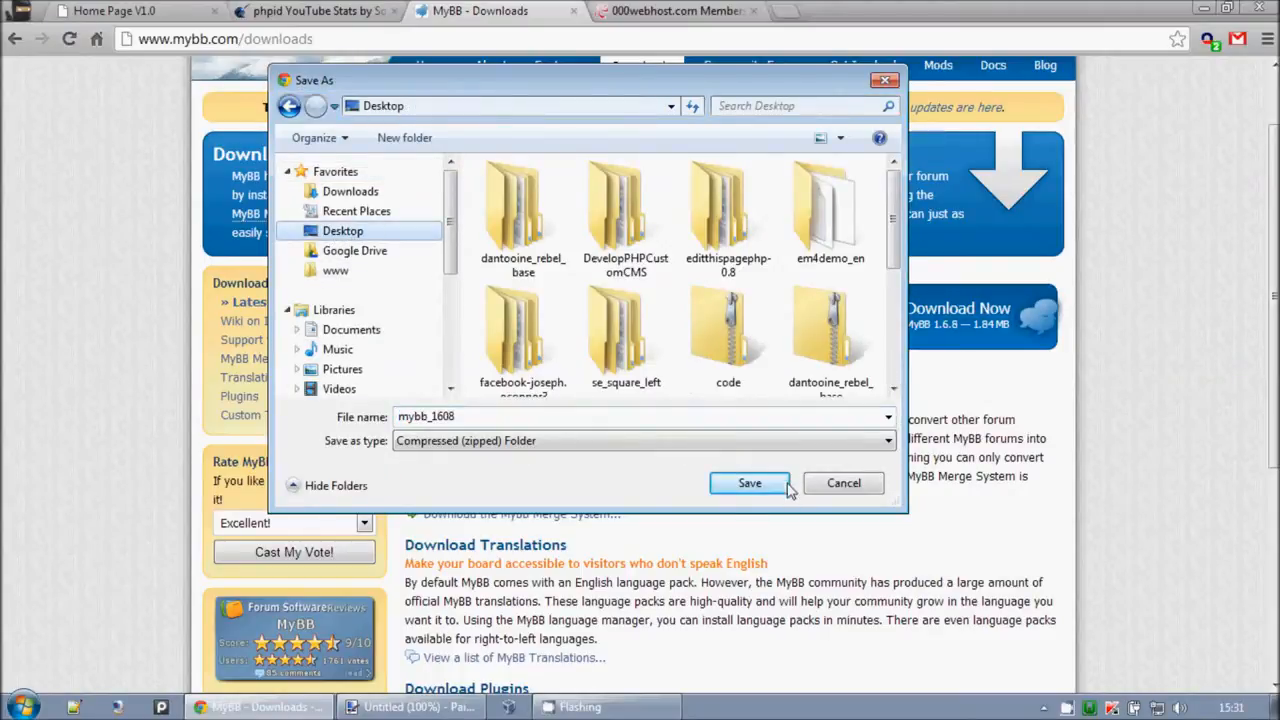
pyautogui.click(750, 483)
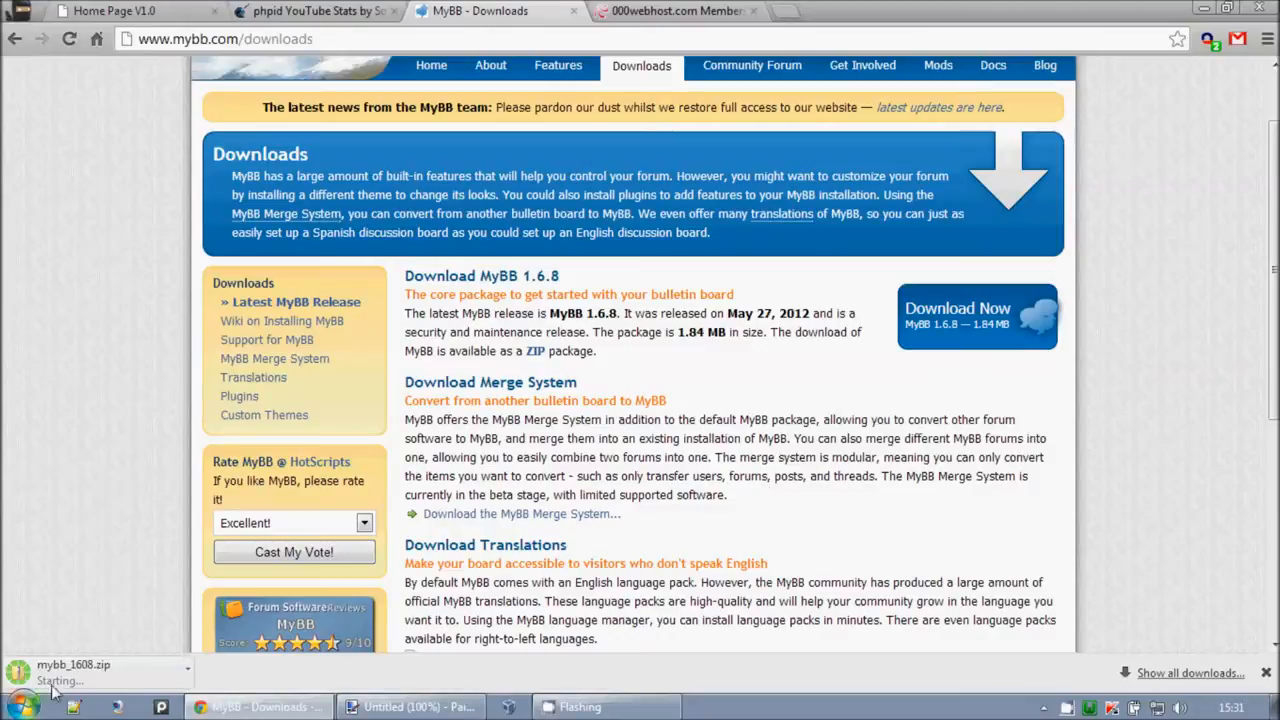
# Step: Open mybb_1608.zip from the desktop and look inside its Documentation and Upload folders
pyautogui.press('super+d')
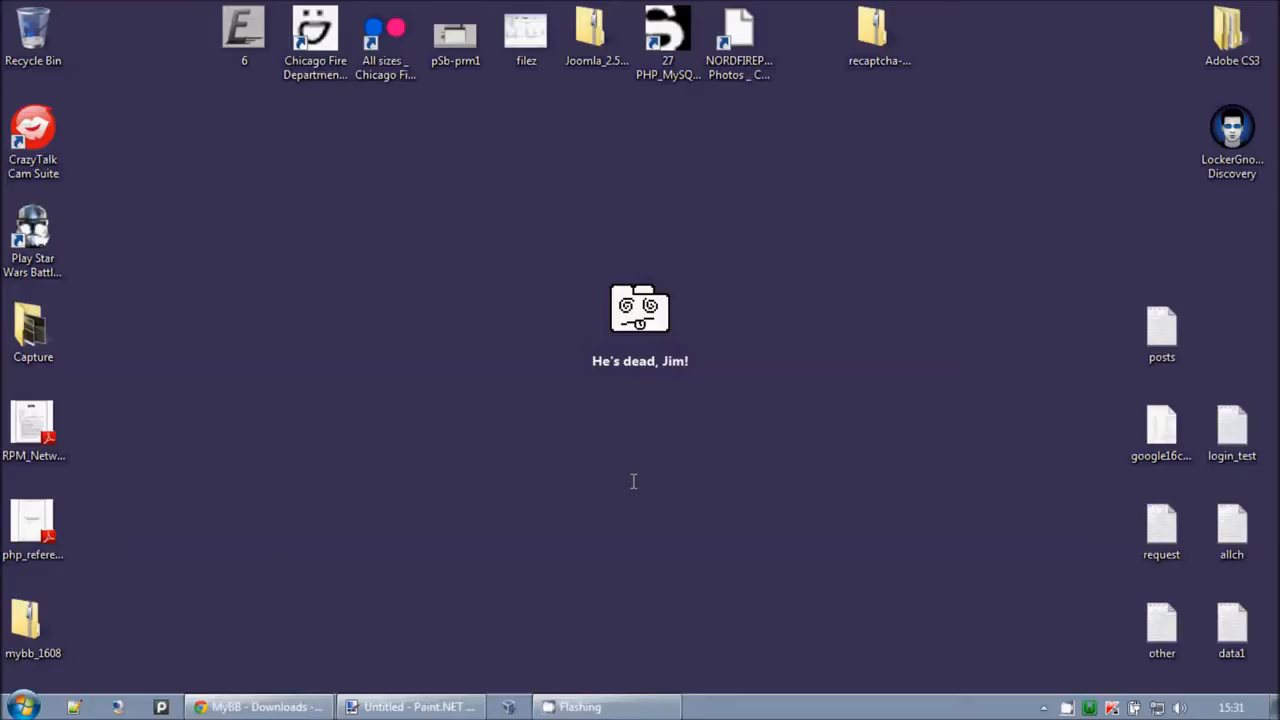
pyautogui.moveTo(15, 624); pyautogui.dragTo(509, 340)
pyautogui.press('Return')
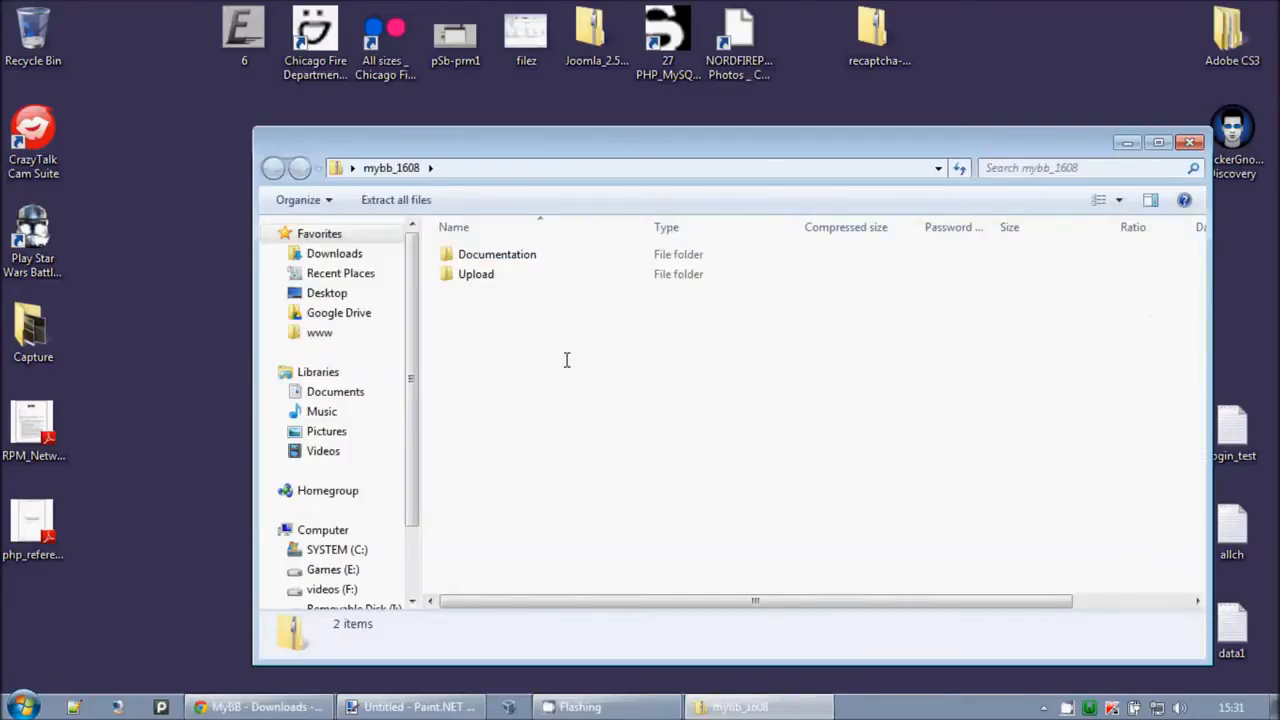
pyautogui.click(492, 257)
pyautogui.doubleClick(492, 257)
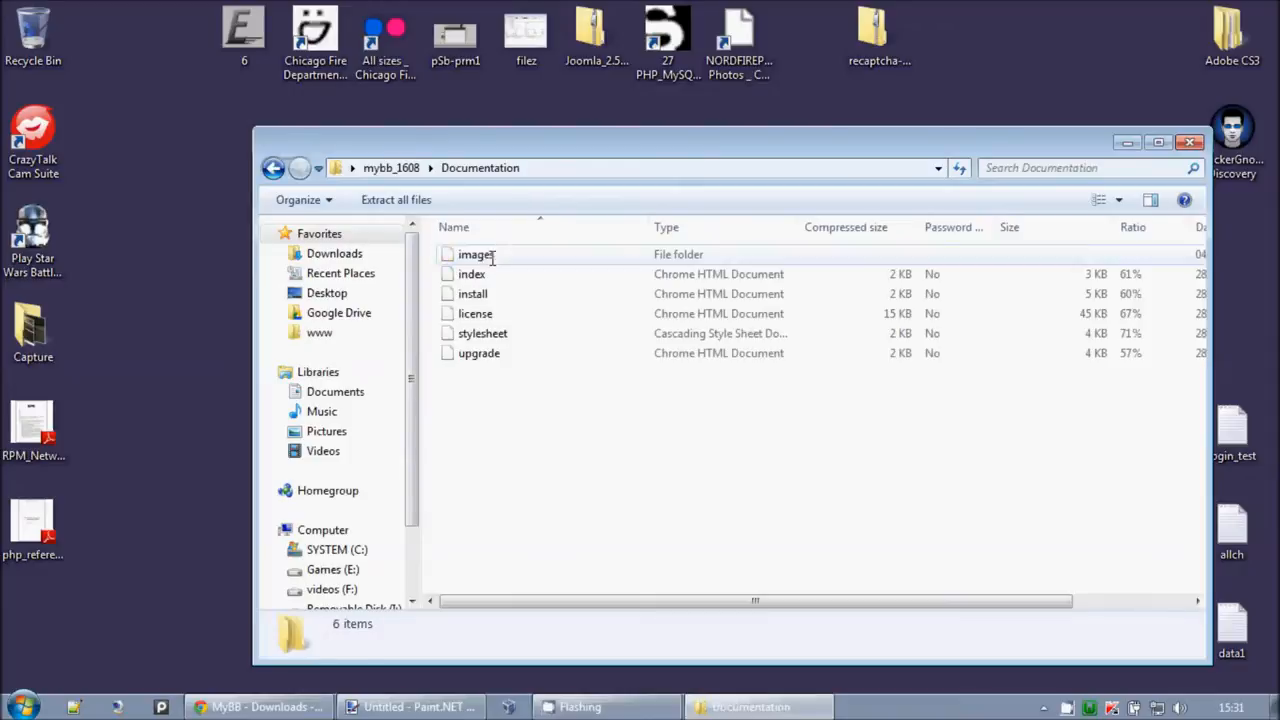
pyautogui.click(273, 168)
pyautogui.doubleClick(468, 279)
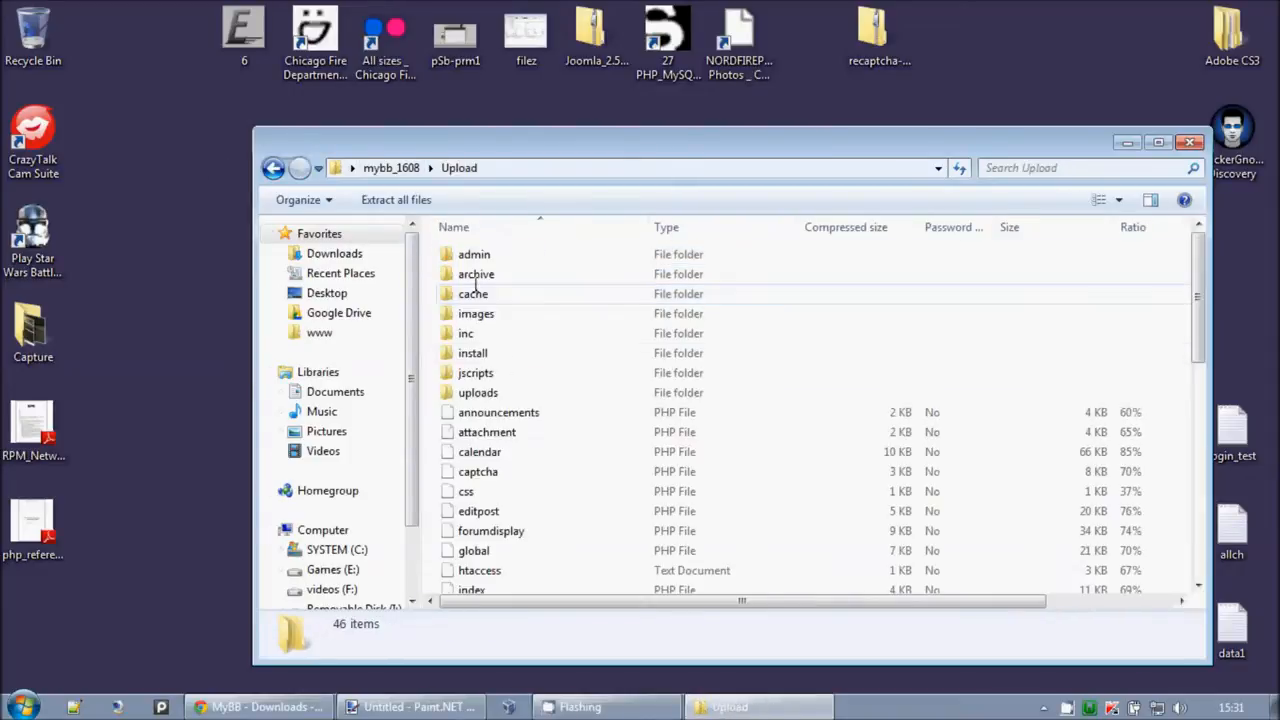
pyautogui.click(1189, 142)
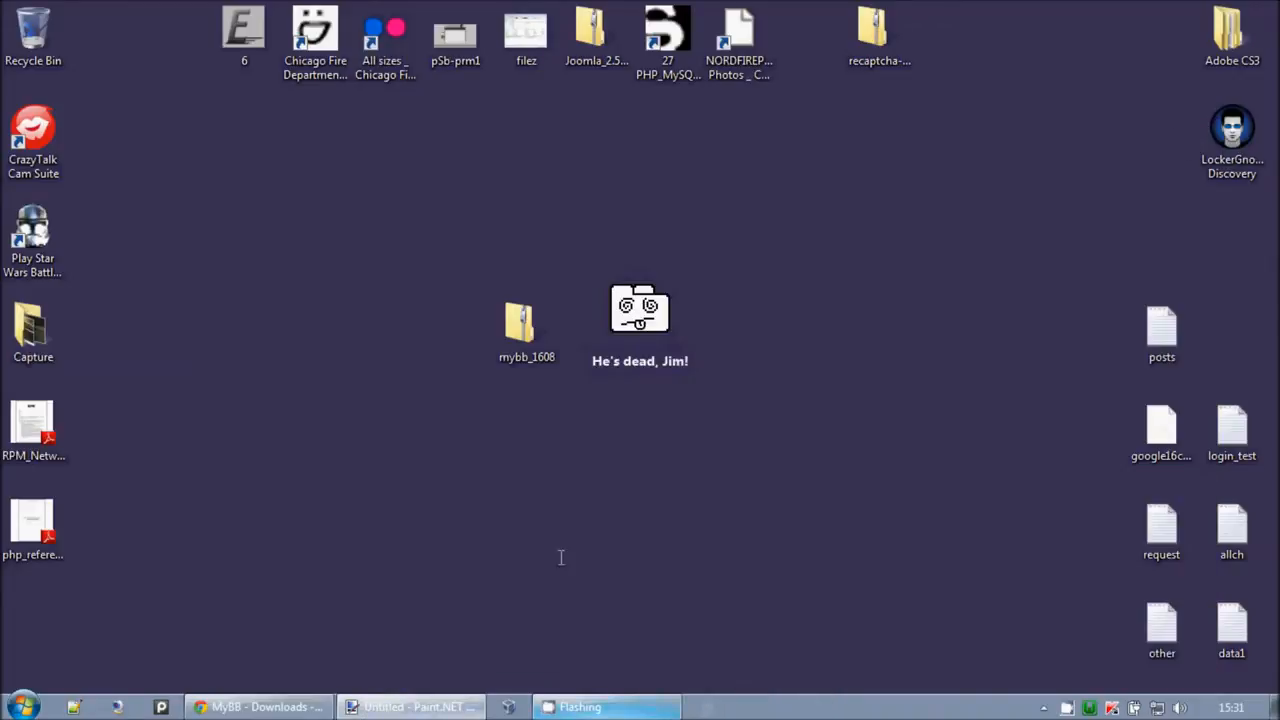
# Step: Reopen the zip's Documentation folder and open the install guide in the browser
pyautogui.doubleClick(527, 330)
pyautogui.doubleClick(485, 256)
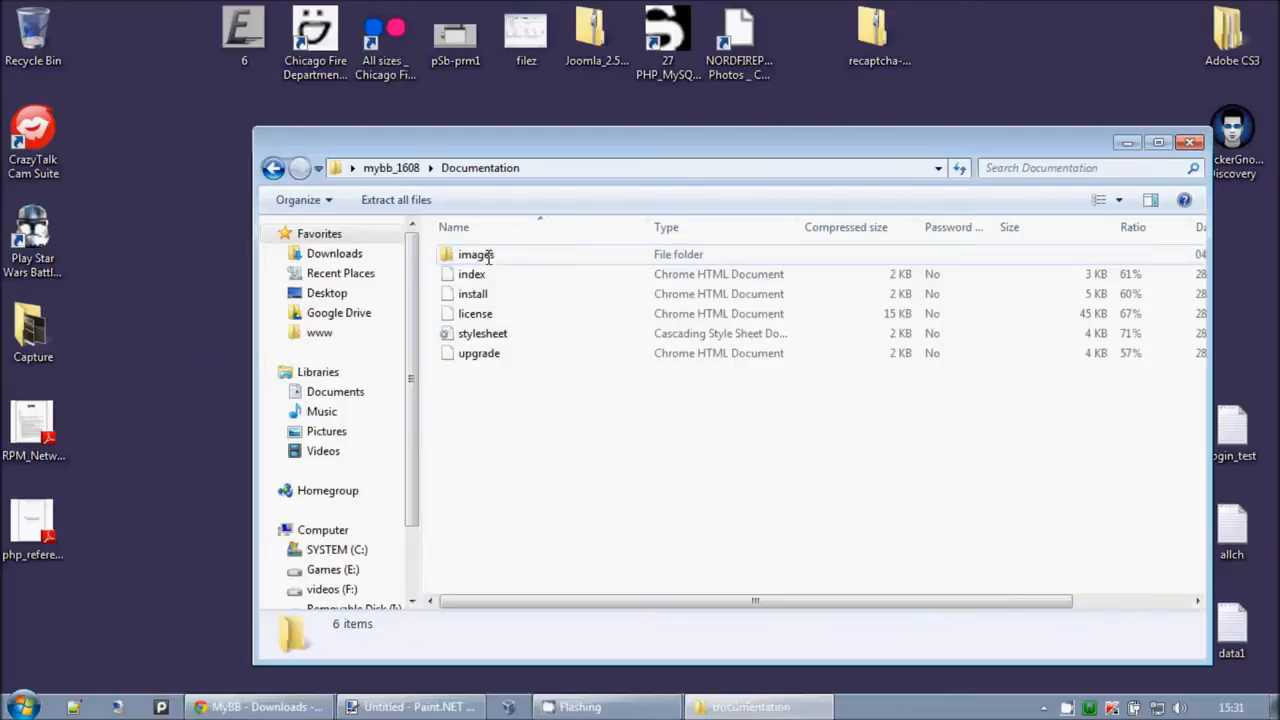
pyautogui.click(491, 294)
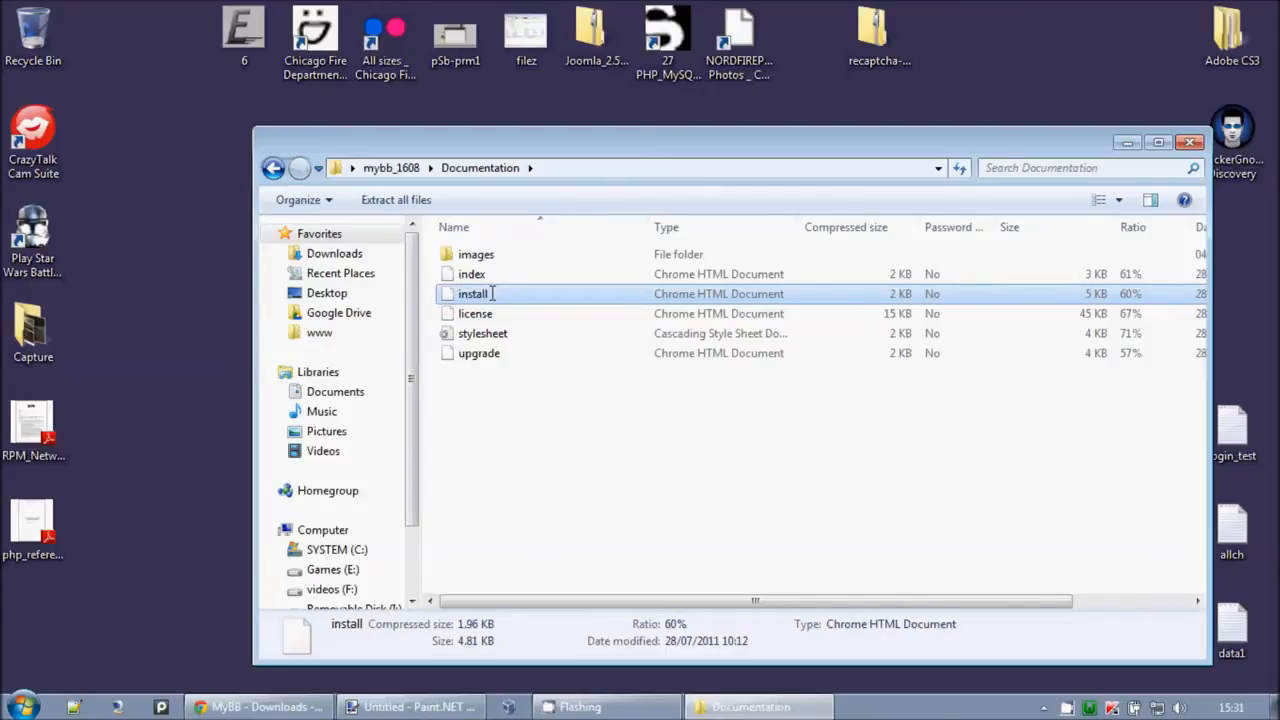
pyautogui.doubleClick(492, 293)
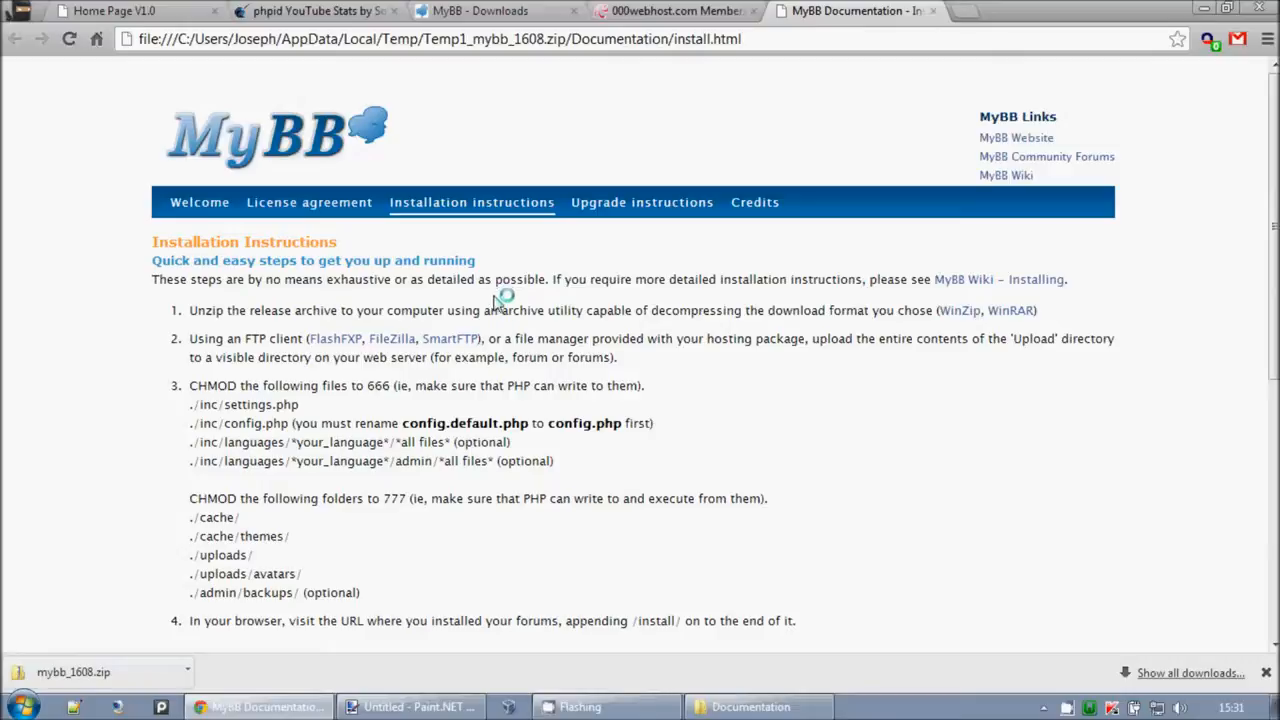
# Step: Read steps 2 and 3 of the install guide: uploading and the file list
pyautogui.moveTo(968, 337); pyautogui.dragTo(1092, 355)
pyautogui.click(1091, 332)
pyautogui.click(408, 405)
pyautogui.moveTo(197, 389); pyautogui.dragTo(657, 391)
pyautogui.moveTo(166, 391); pyautogui.dragTo(694, 494)
pyautogui.click(648, 468)
pyautogui.click(130, 397)
pyautogui.click(666, 497)
# Step: Scroll through the CHMOD and wizard instructions, then return to the Documentation window
pyautogui.scroll(-3, 591, 526)
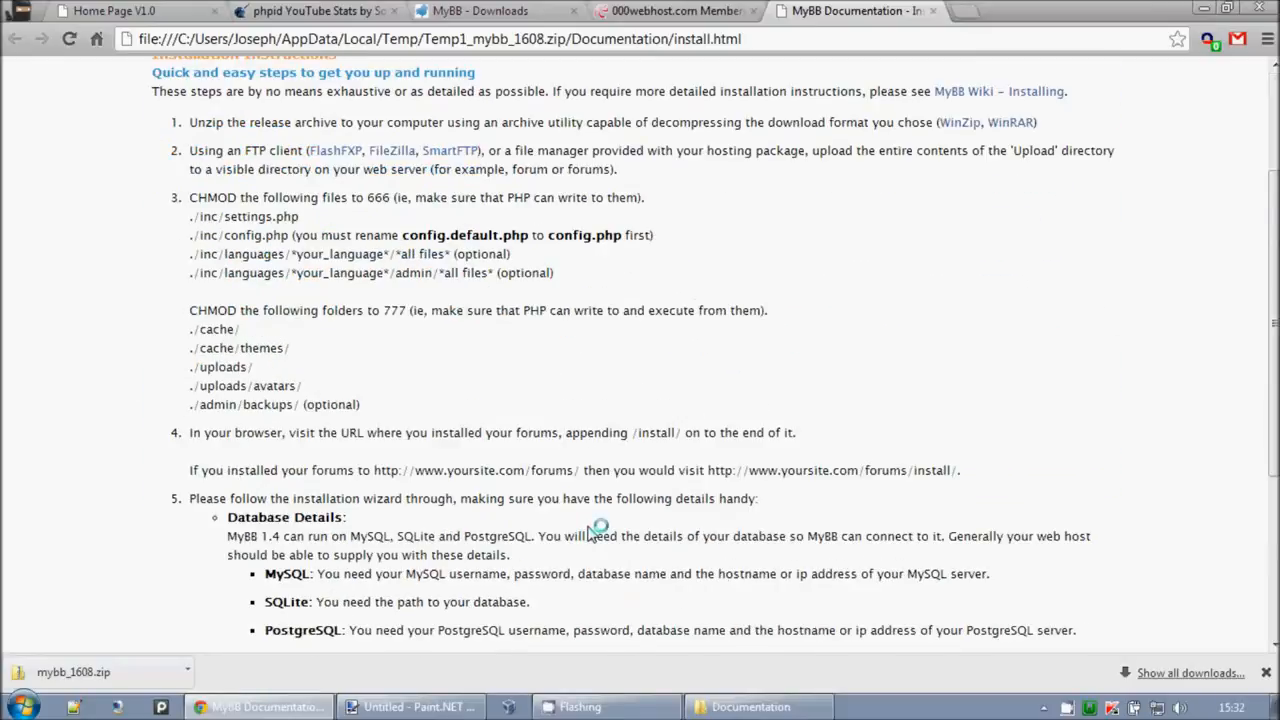
pyautogui.scroll(-3, 591, 532)
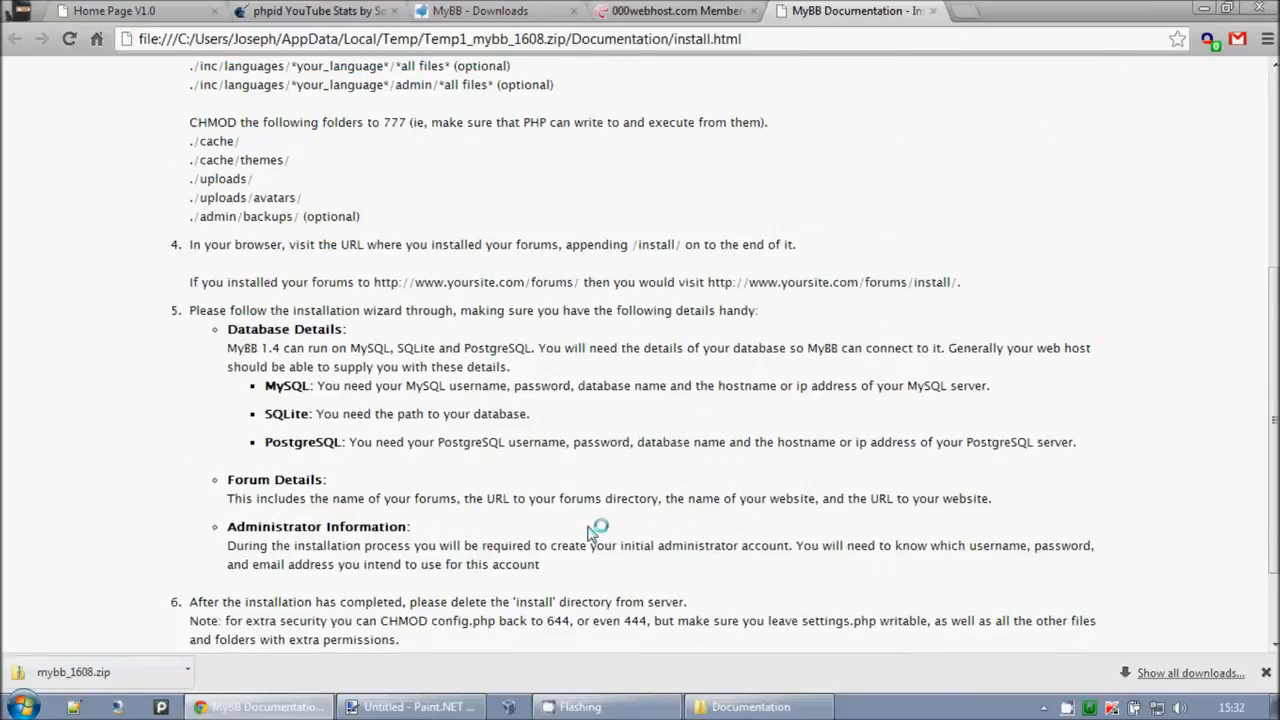
pyautogui.scroll(3, 591, 532)
pyautogui.scroll(-2, 591, 532)
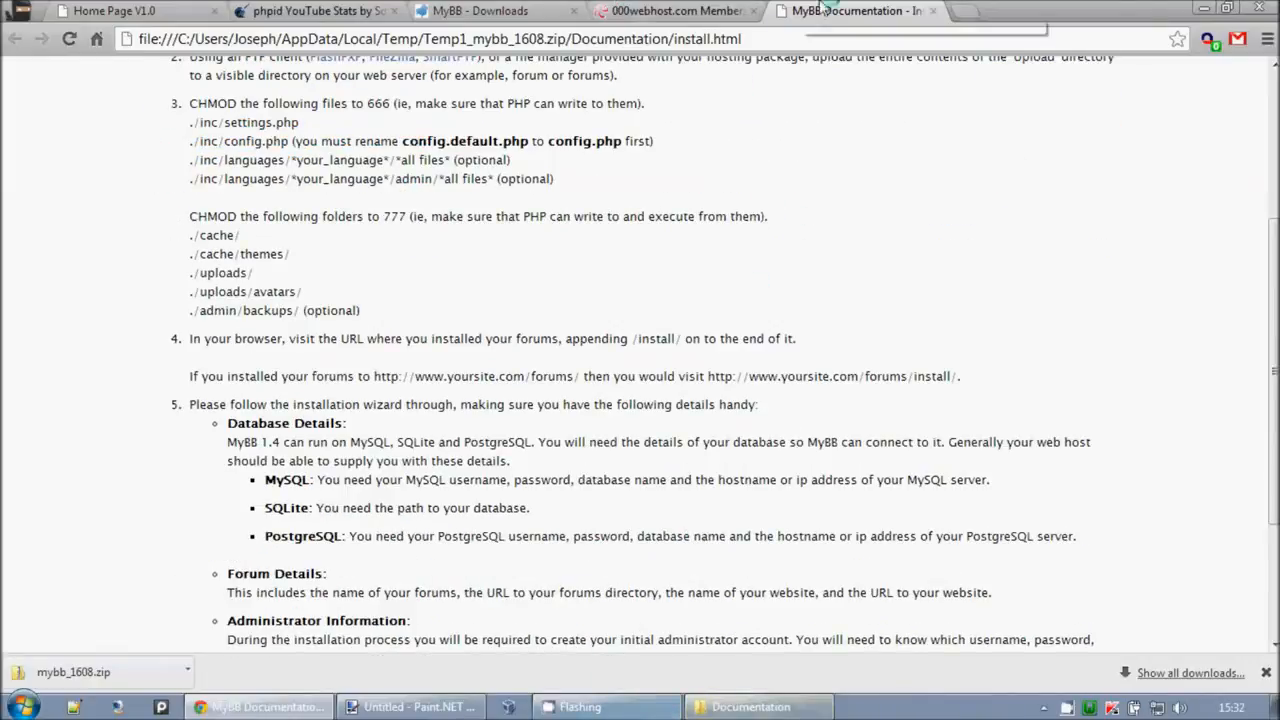
pyautogui.click(750, 707)
# Step: Copy the zip's Upload folder onto the Desktop and watch the 854-item copy progress
pyautogui.click(390, 168)
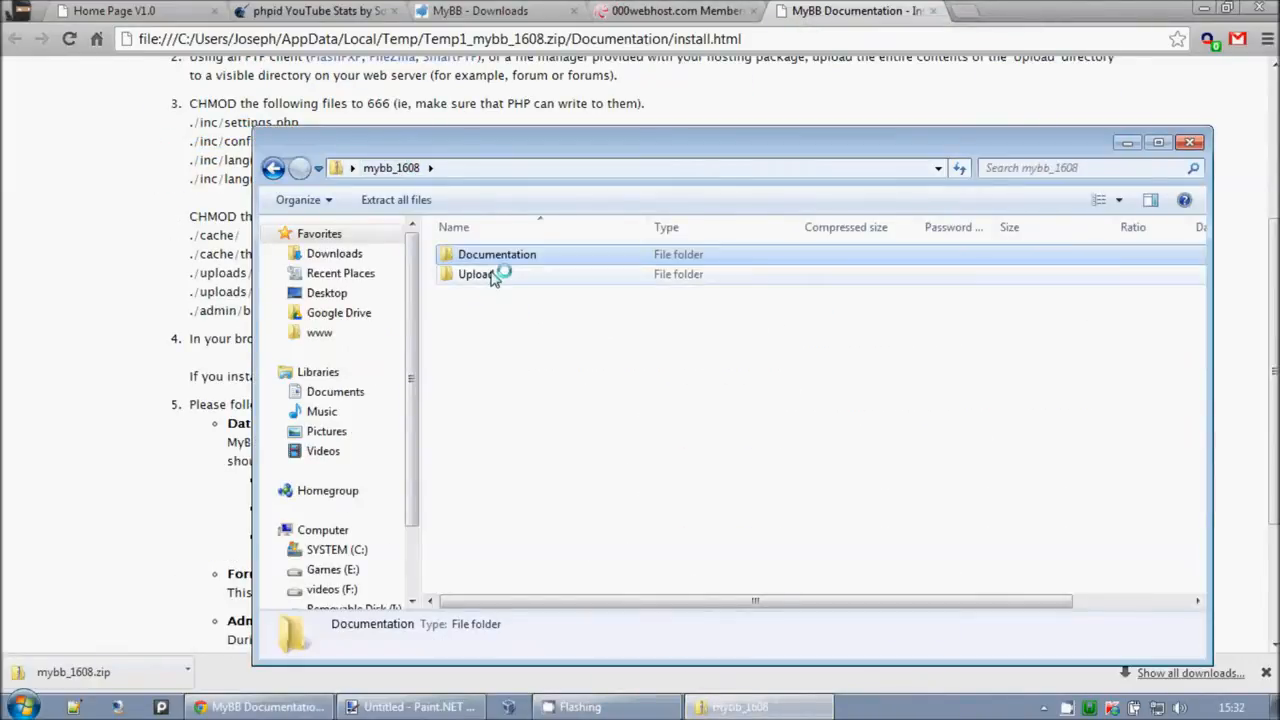
pyautogui.click(476, 274)
pyautogui.click(1201, 9)
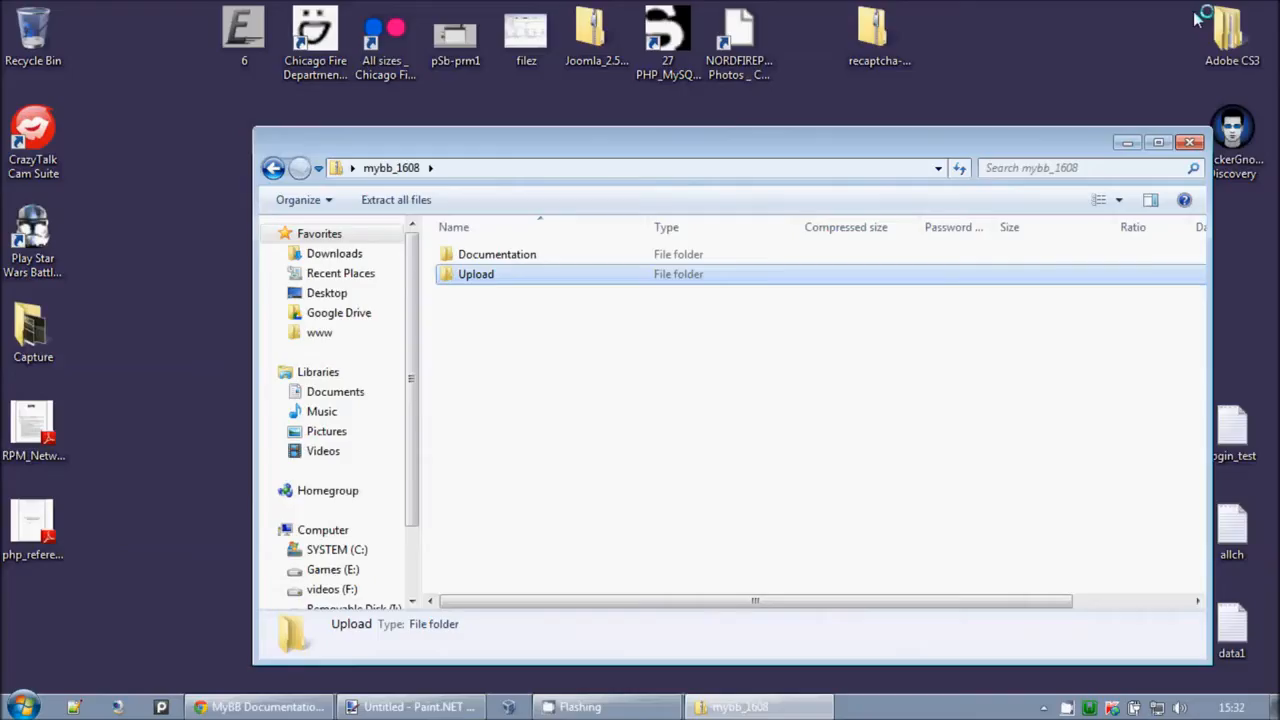
pyautogui.moveTo(478, 274); pyautogui.dragTo(168, 400)
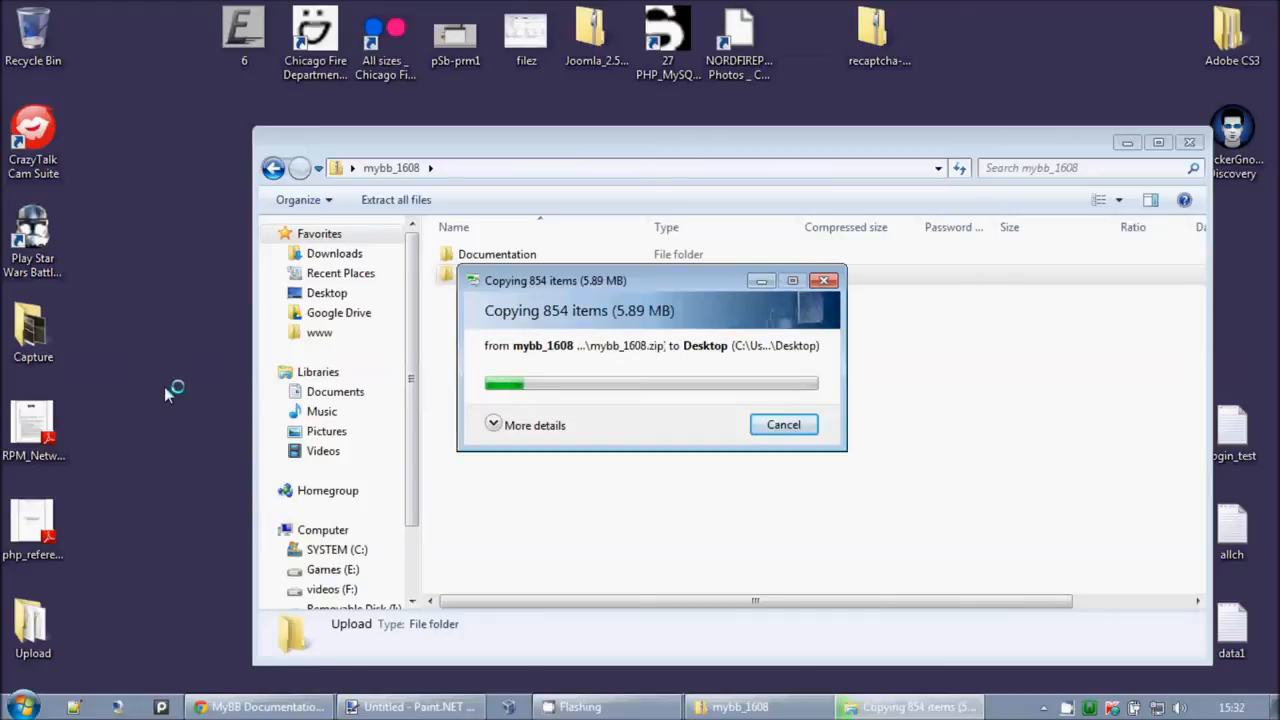
pyautogui.click(535, 425)
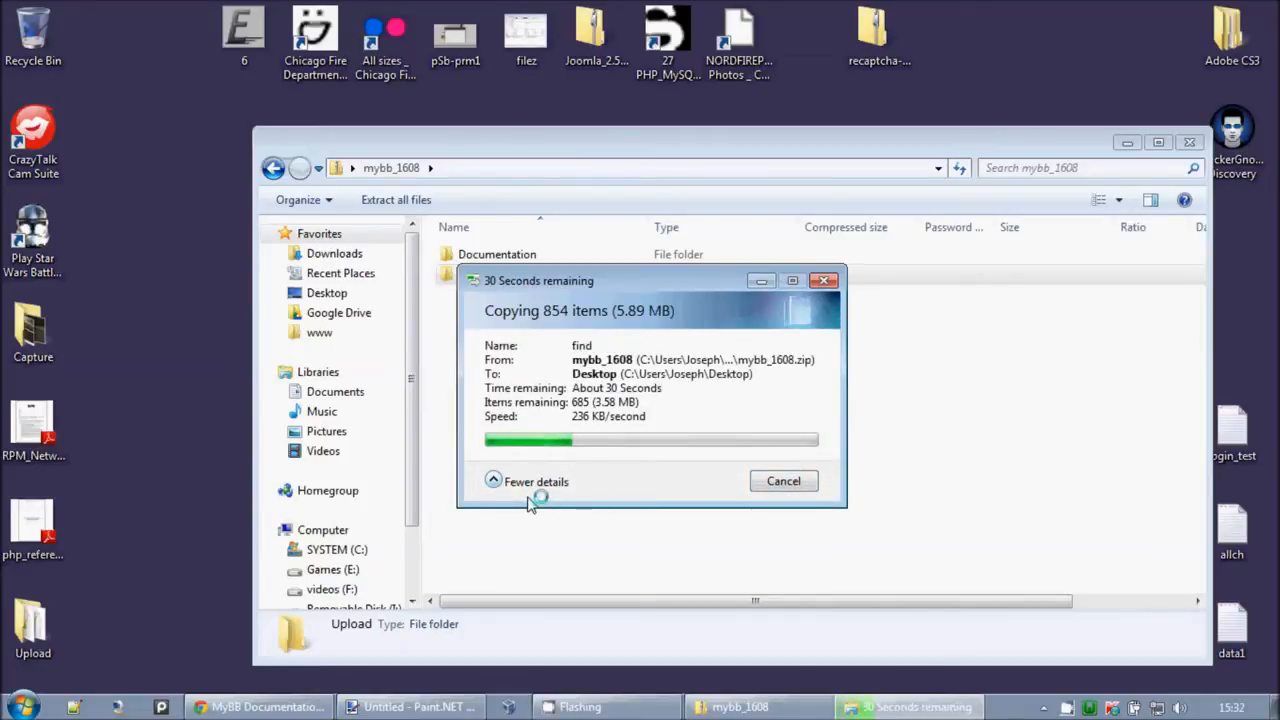
# Step: Preview the screenshot image from Documentation\images, then close the preview
pyautogui.doubleClick(497, 253)
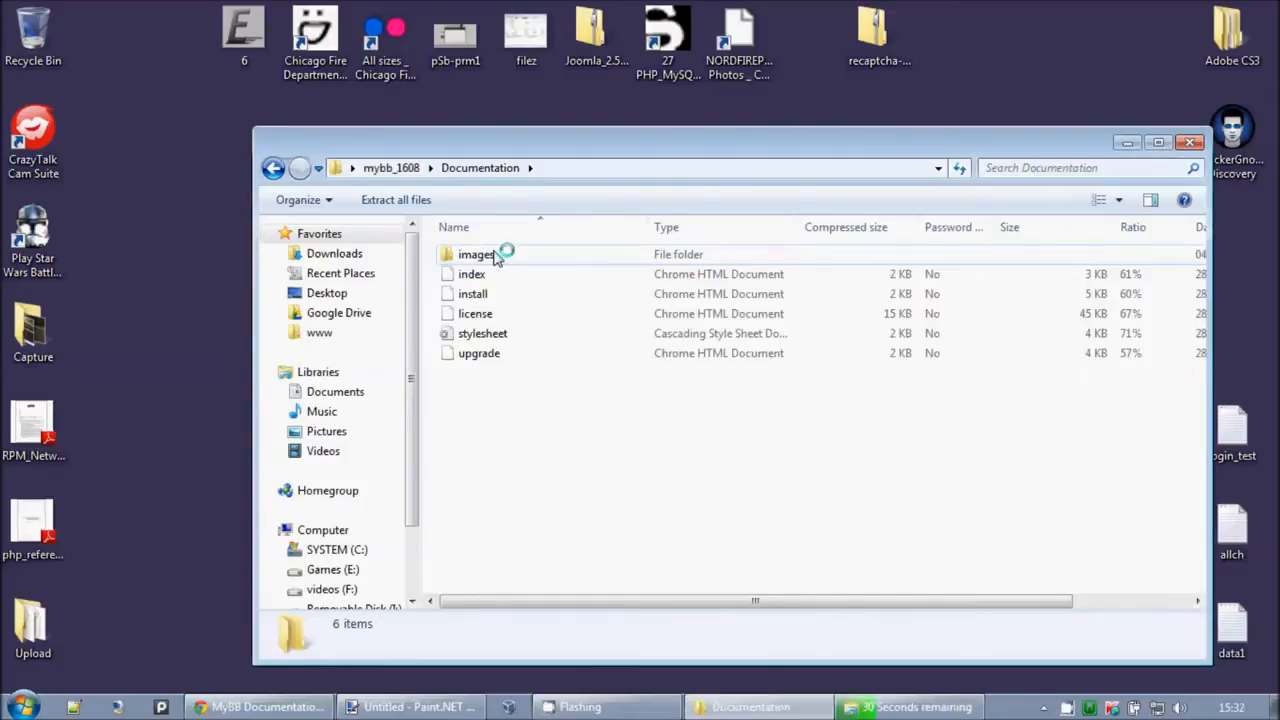
pyautogui.doubleClick(495, 254)
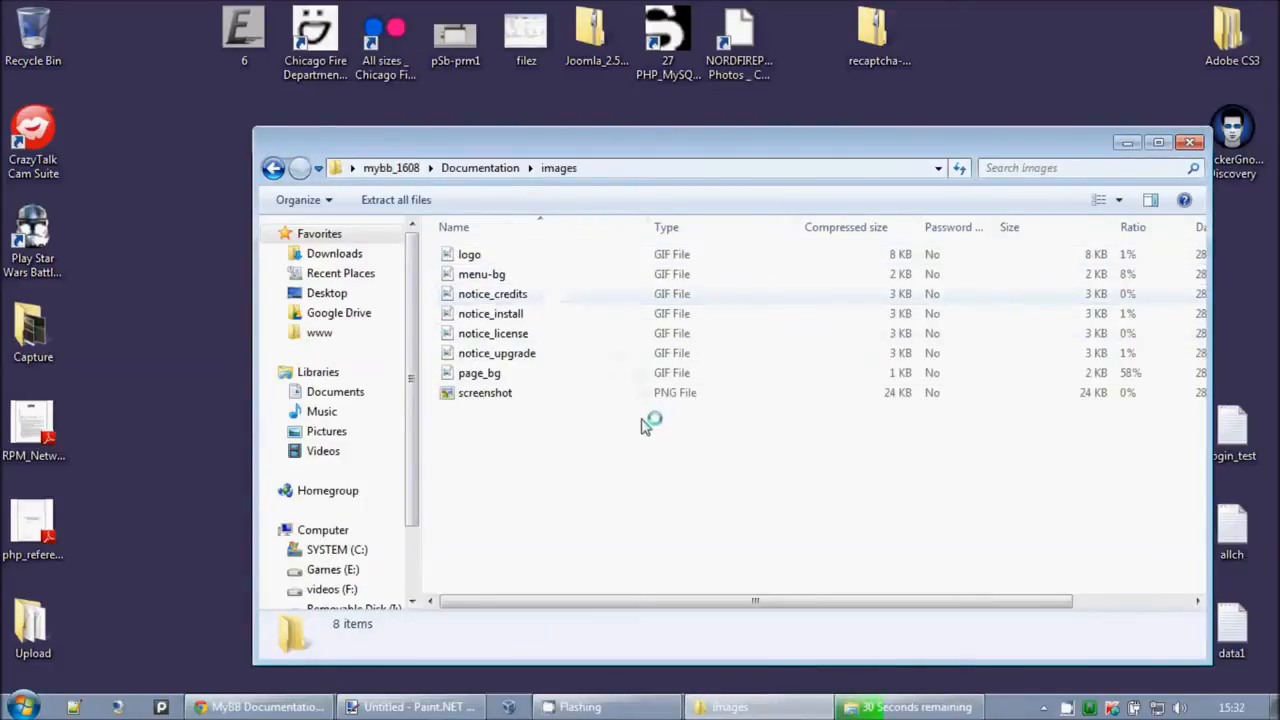
pyautogui.click(559, 396)
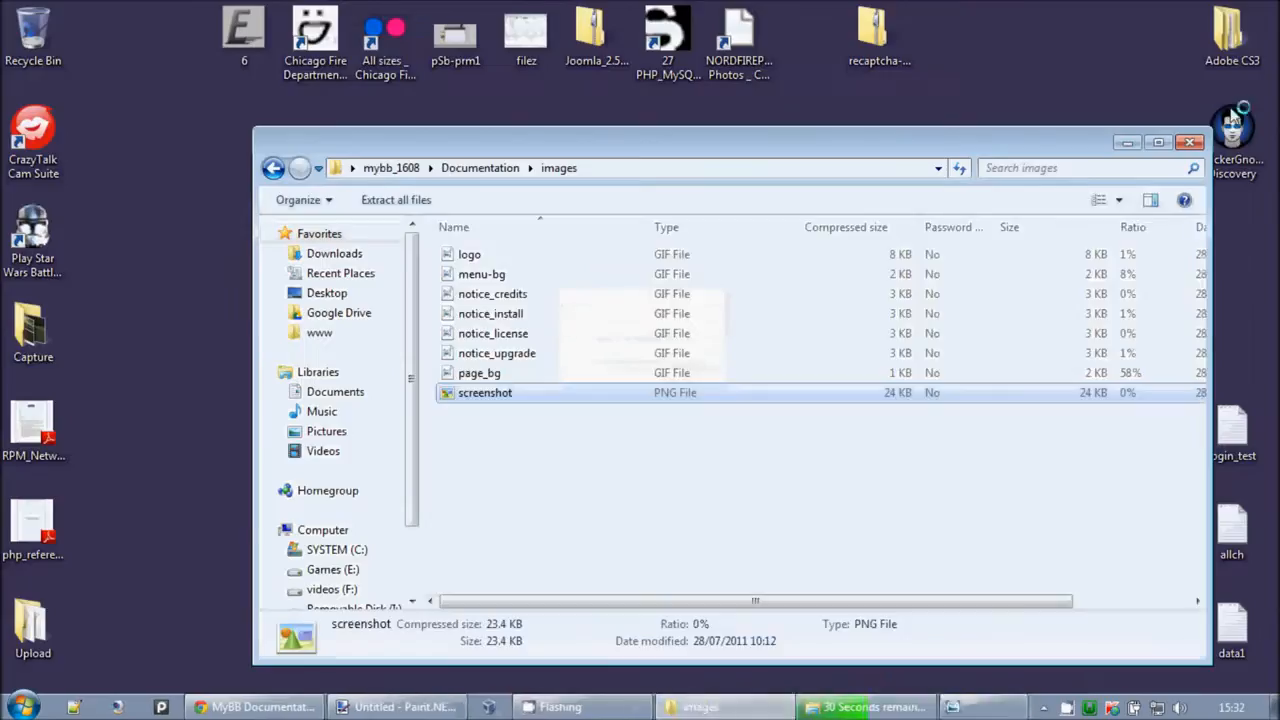
pyautogui.click(1266, 8)
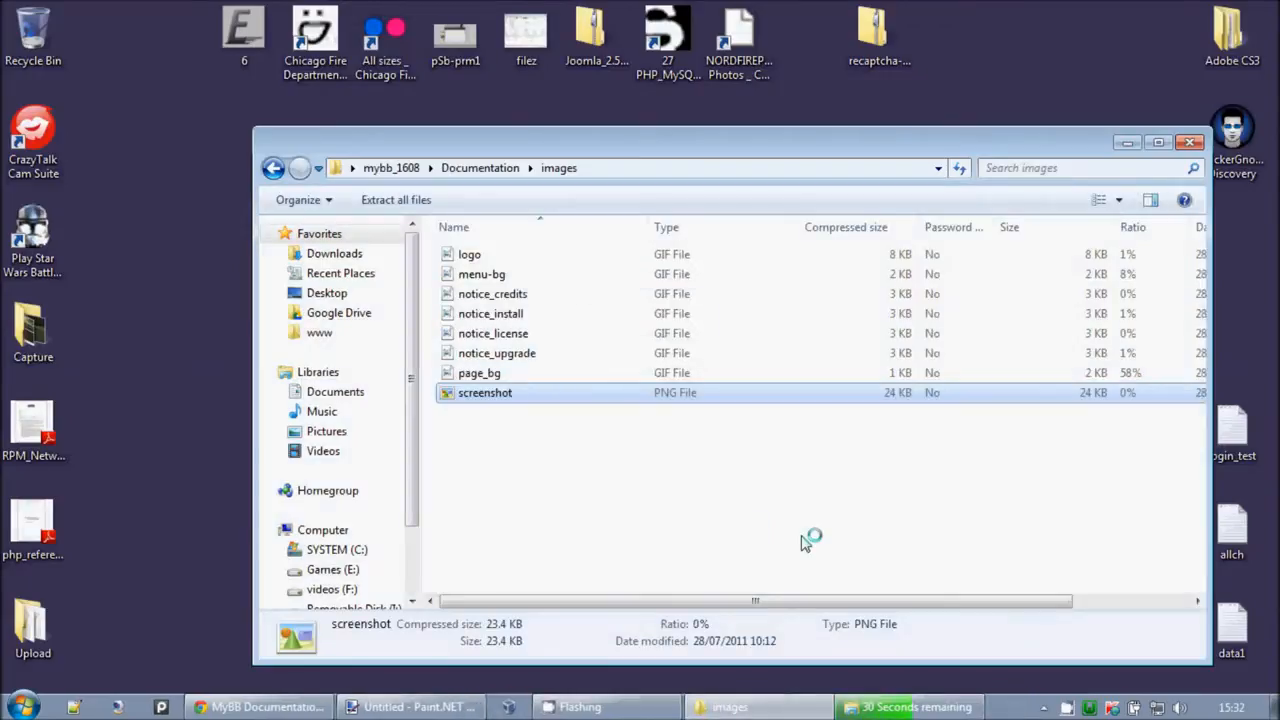
pyautogui.click(262, 707)
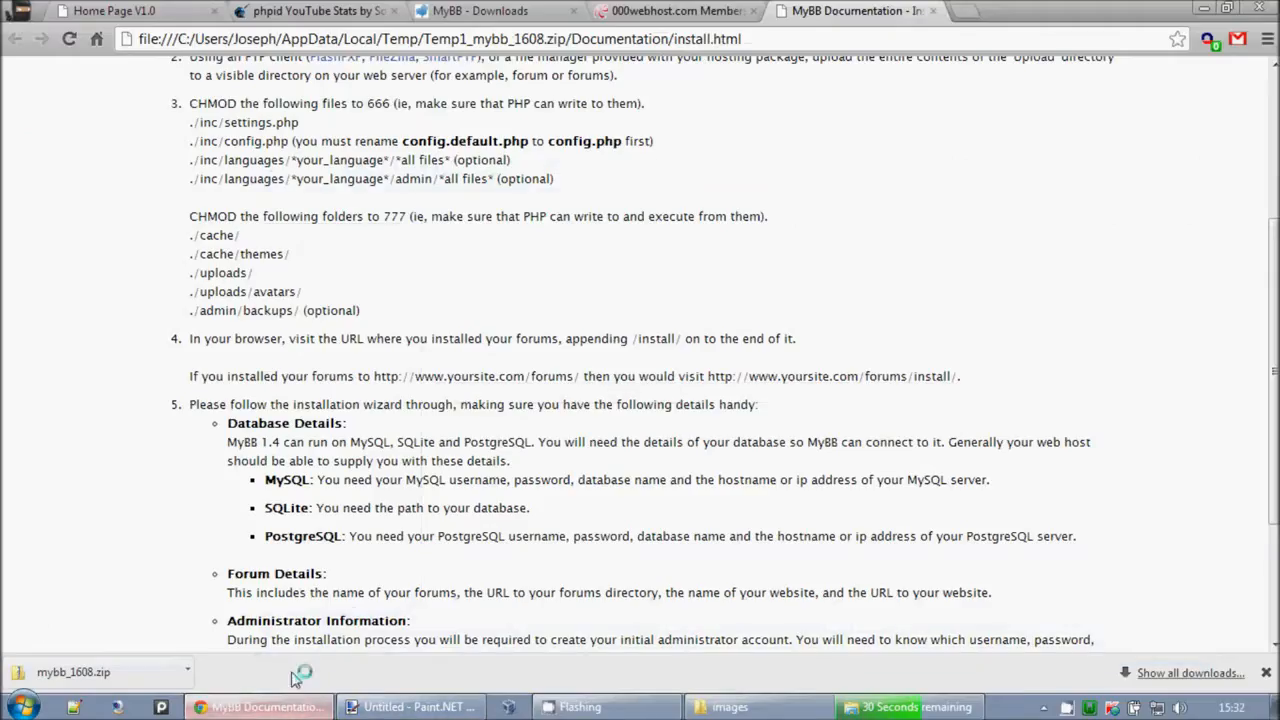
pyautogui.scroll(-3, 475, 369)
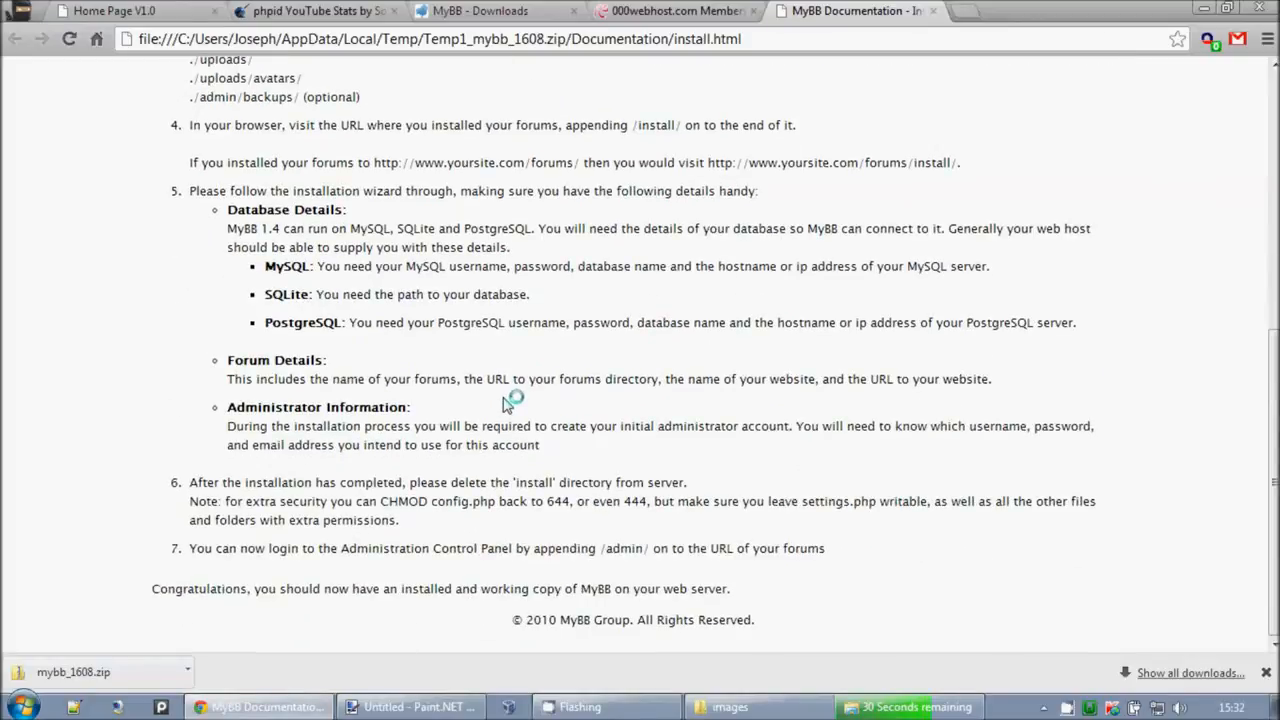
pyautogui.scroll(5, 503, 402)
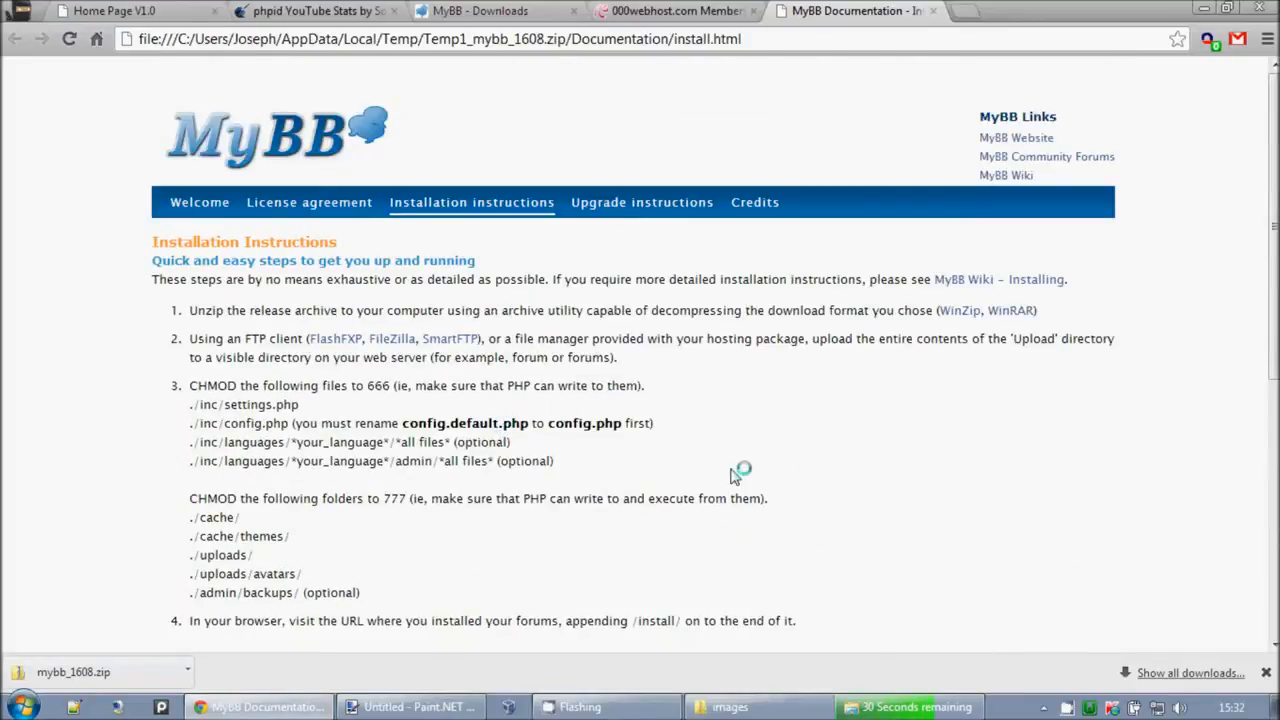
pyautogui.click(199, 203)
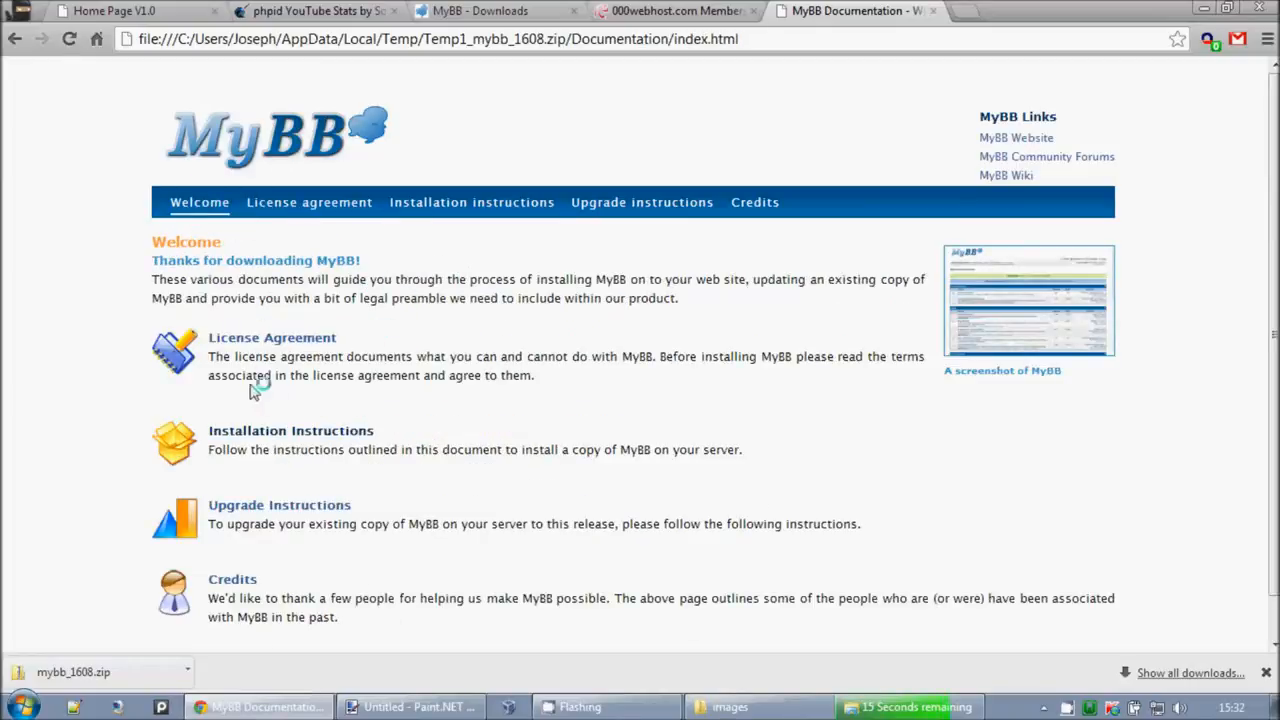
pyautogui.scroll(-1, 460, 487)
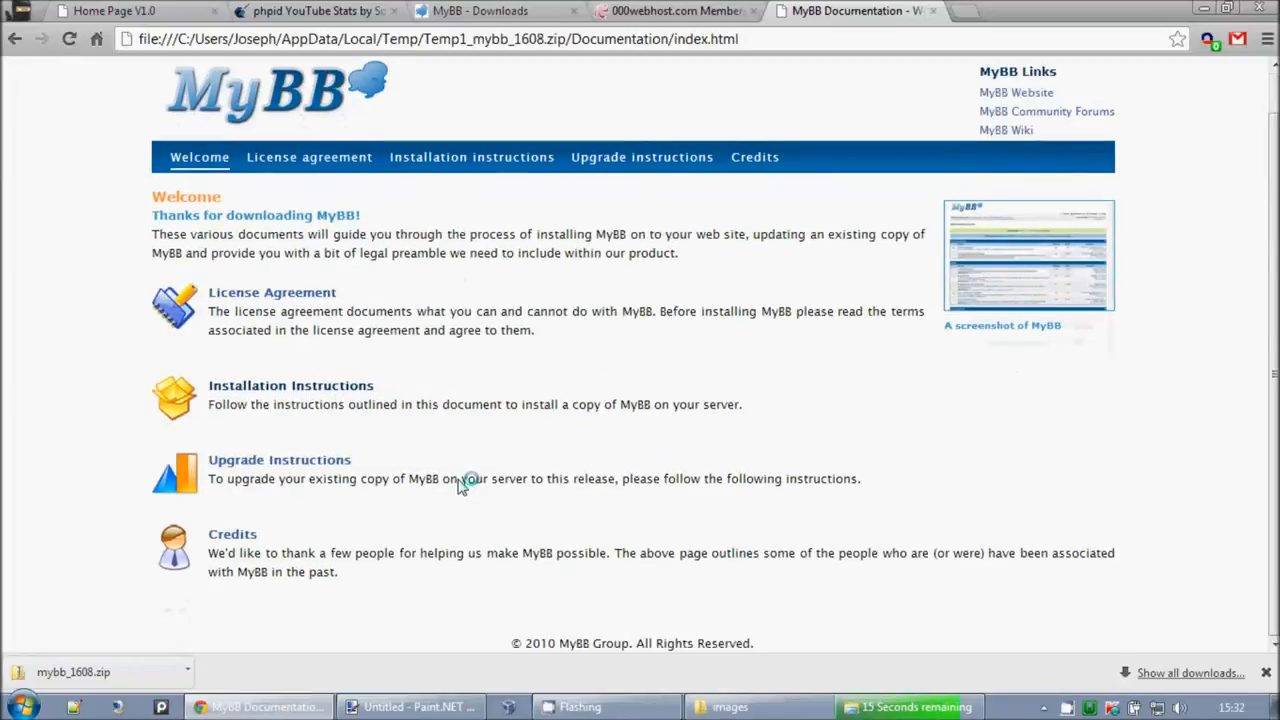
pyautogui.click(284, 380)
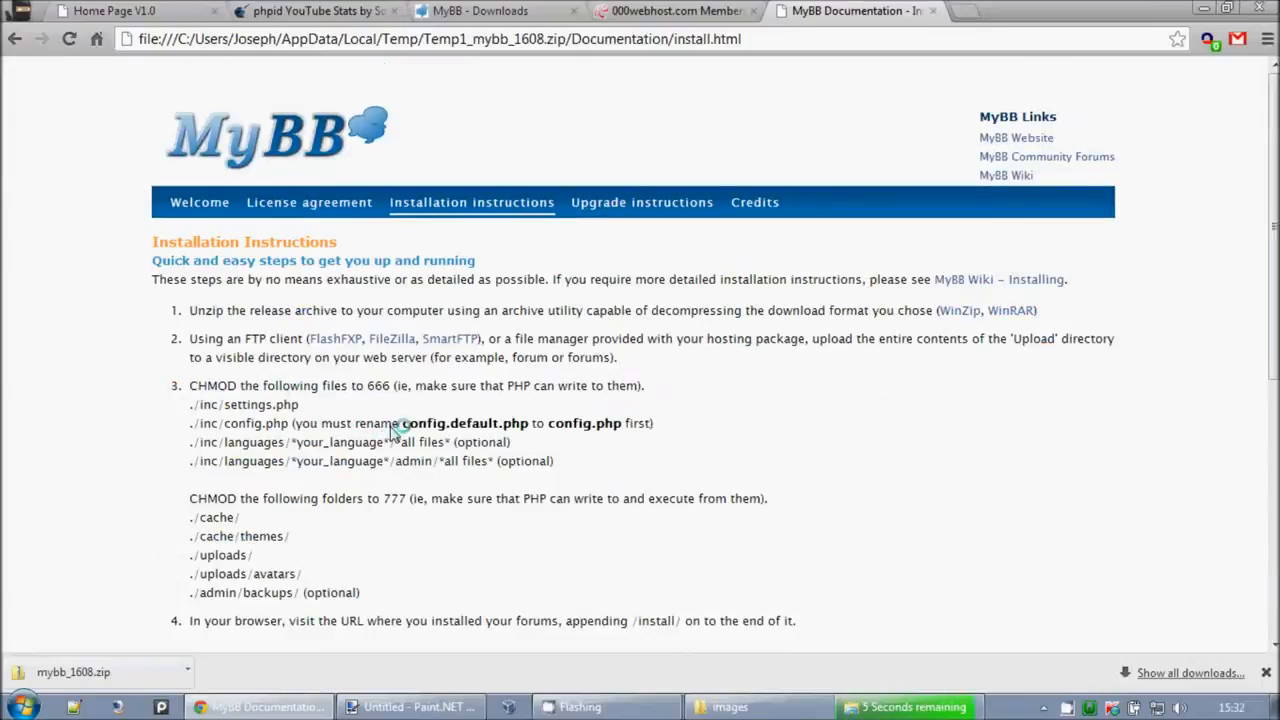
pyautogui.scroll(-3, 390, 430)
pyautogui.scroll(-2, 390, 430)
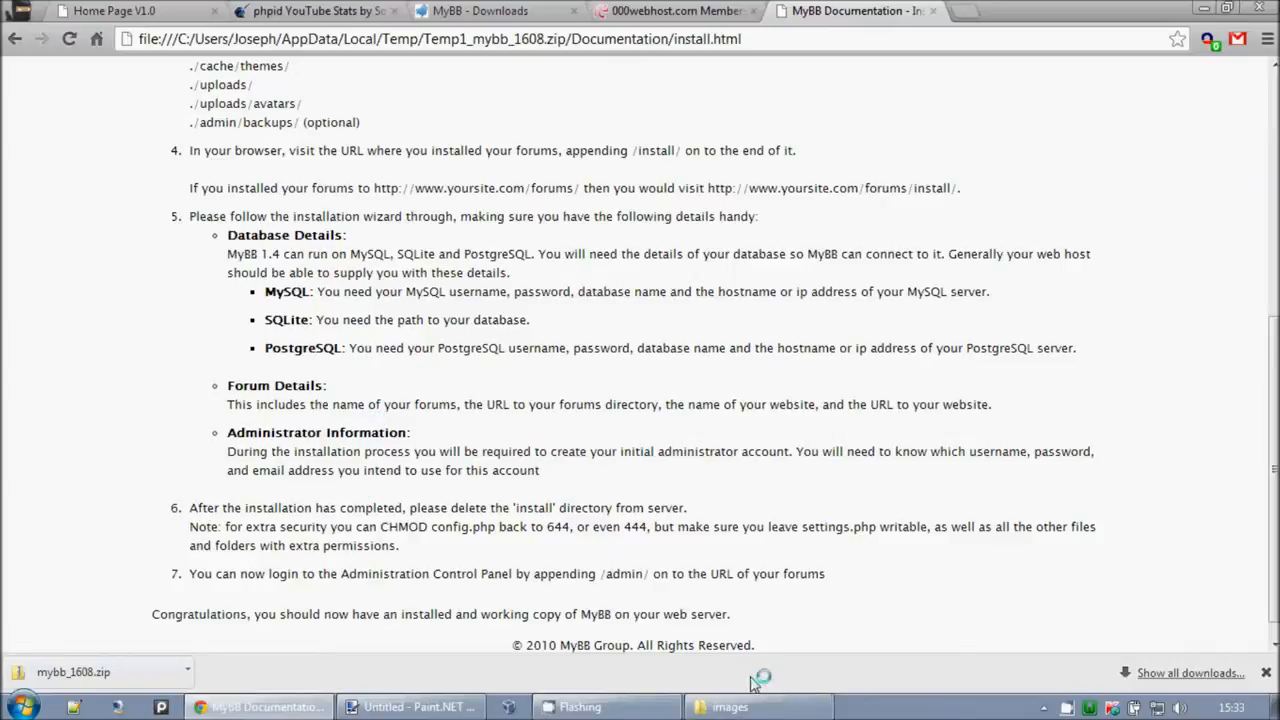
# Step: Open the desktop's Upload folder and select all 46 items for a context action
pyautogui.press('super+d')
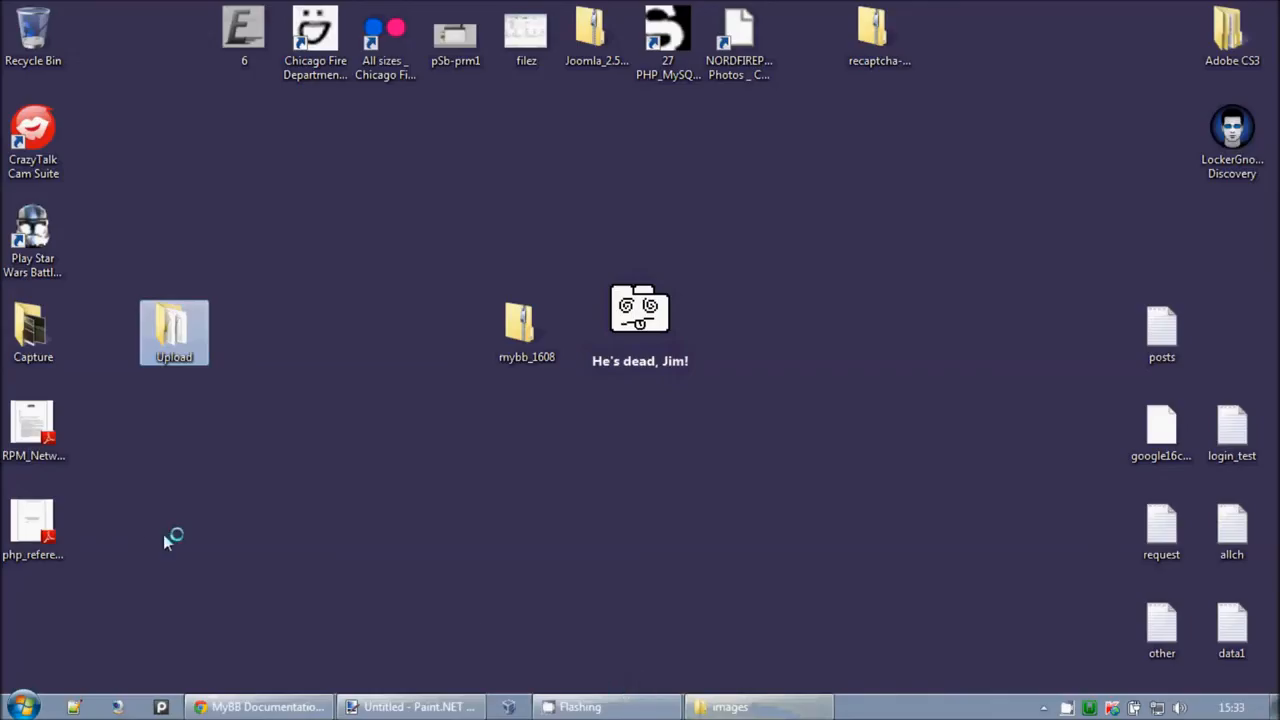
pyautogui.doubleClick(170, 333)
pyautogui.hotkey('ctrl', 'a')
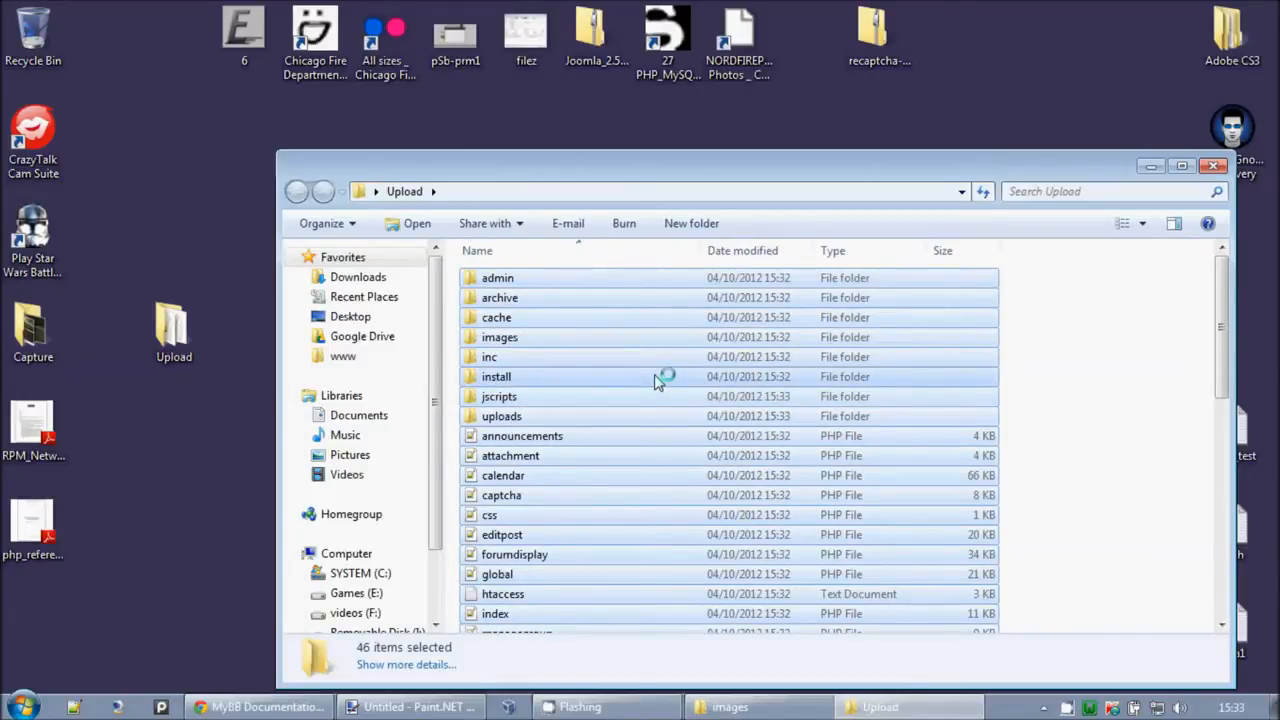
pyautogui.rightClick(657, 381)
# Step: Archive the selection with 7-Zip's Add to 'Upload.zip' and confirm the 1.75 MB file
pyautogui.moveTo(692, 392)
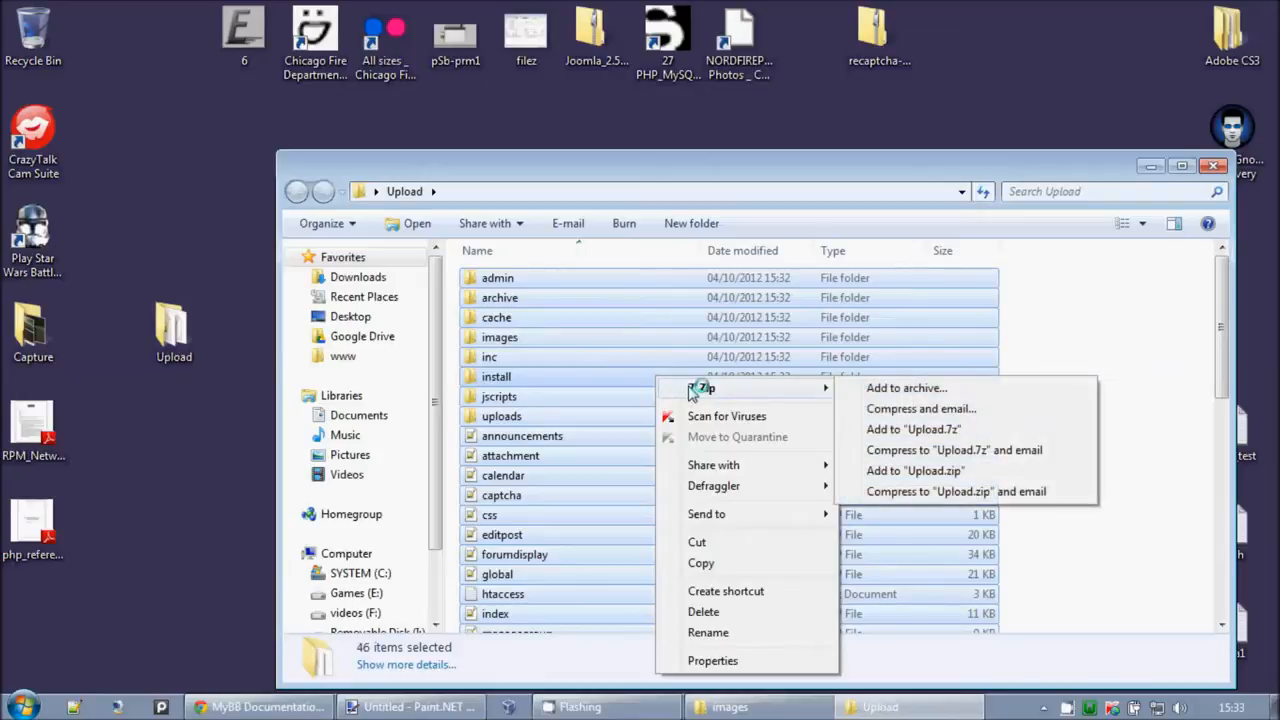
pyautogui.click(920, 471)
pyautogui.click(643, 479)
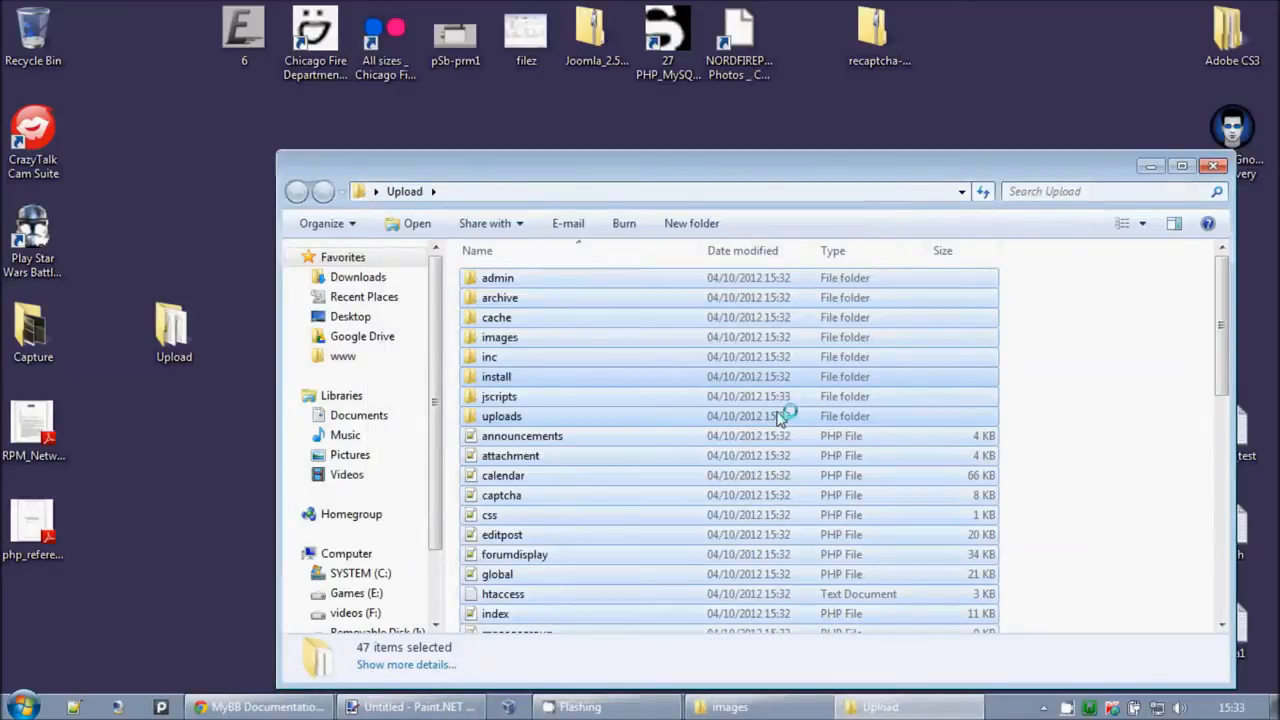
pyautogui.click(785, 420)
pyautogui.scroll(-9, 766, 471)
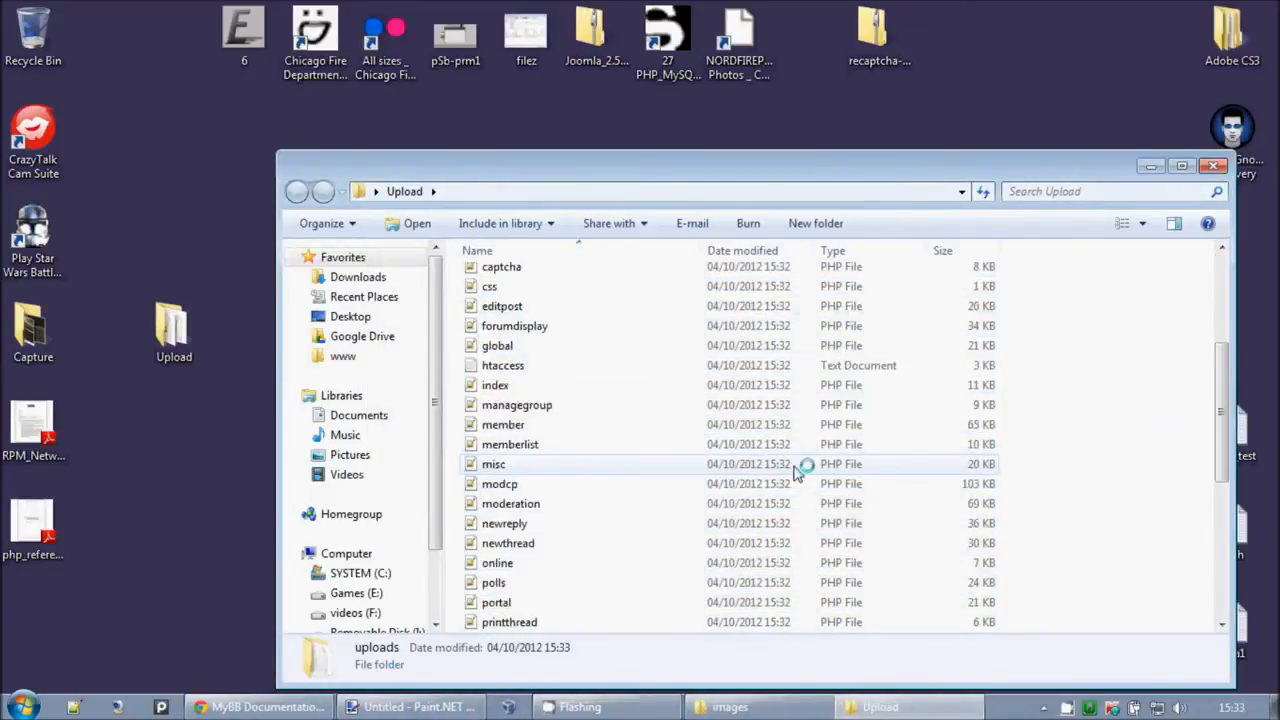
pyautogui.click(505, 545)
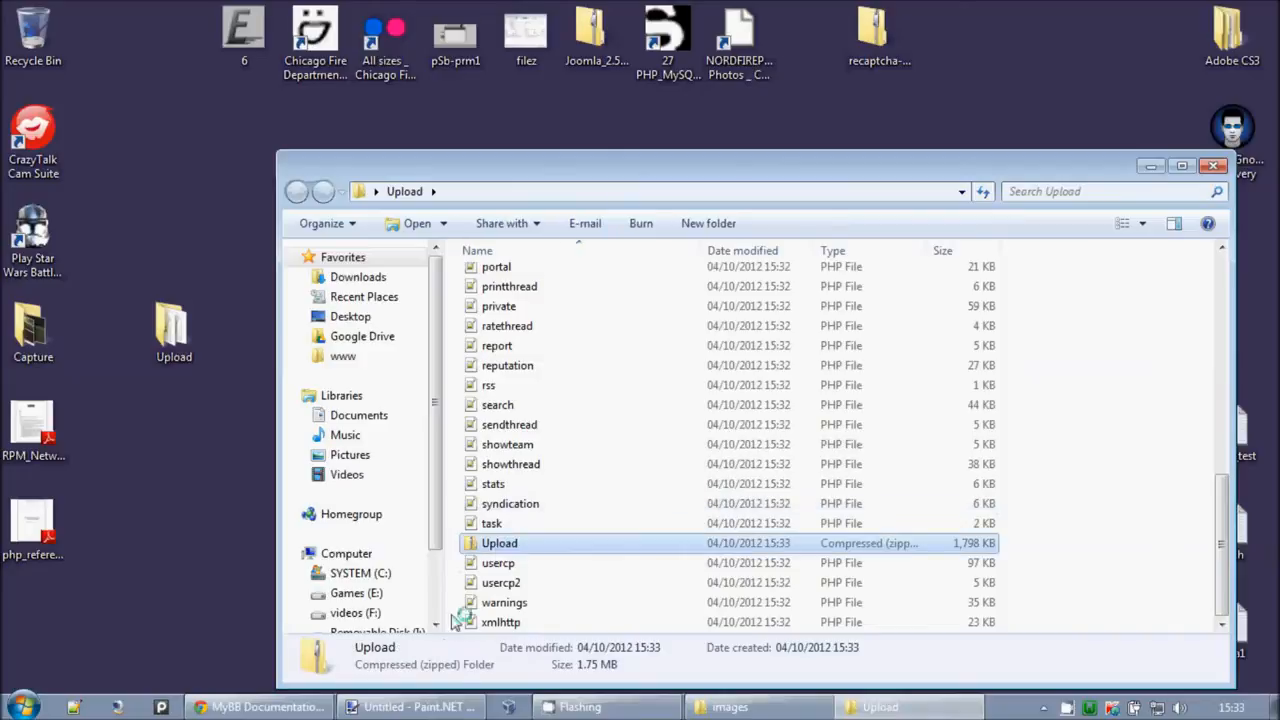
pyautogui.click(268, 707)
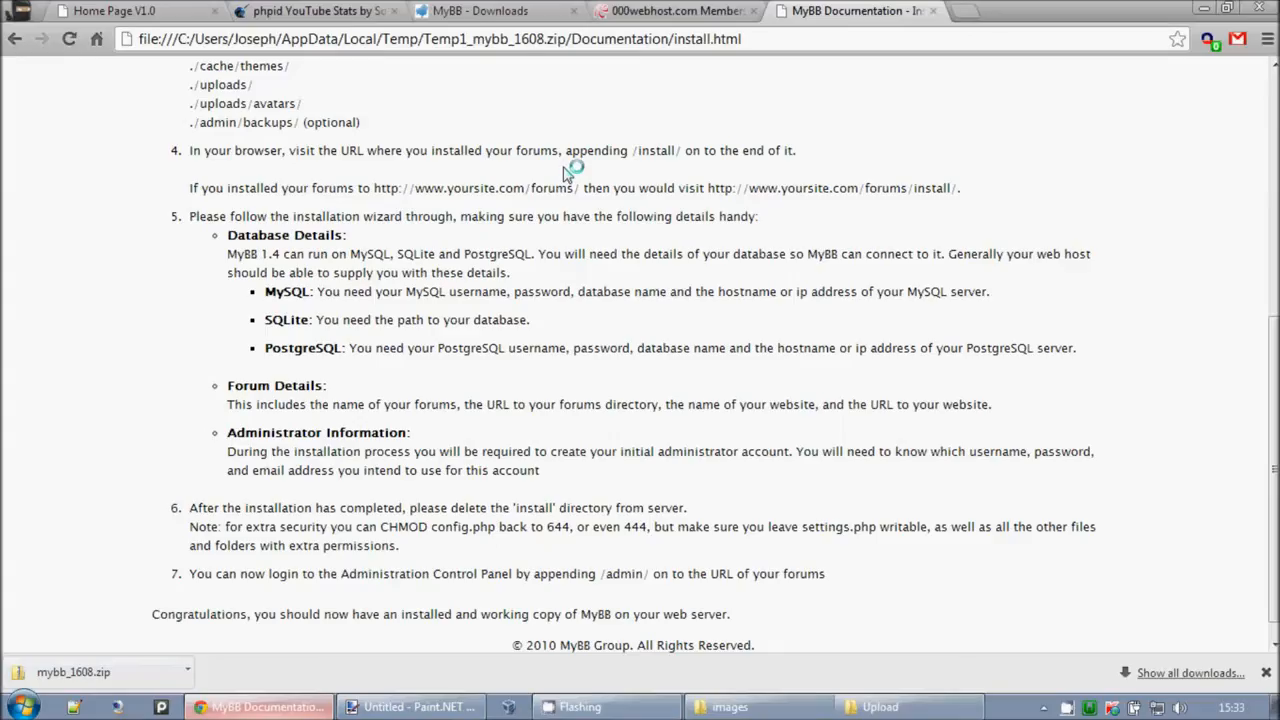
# Step: Open the 000webhost File Manager in /public_html and start an upload
pyautogui.click(628, 8)
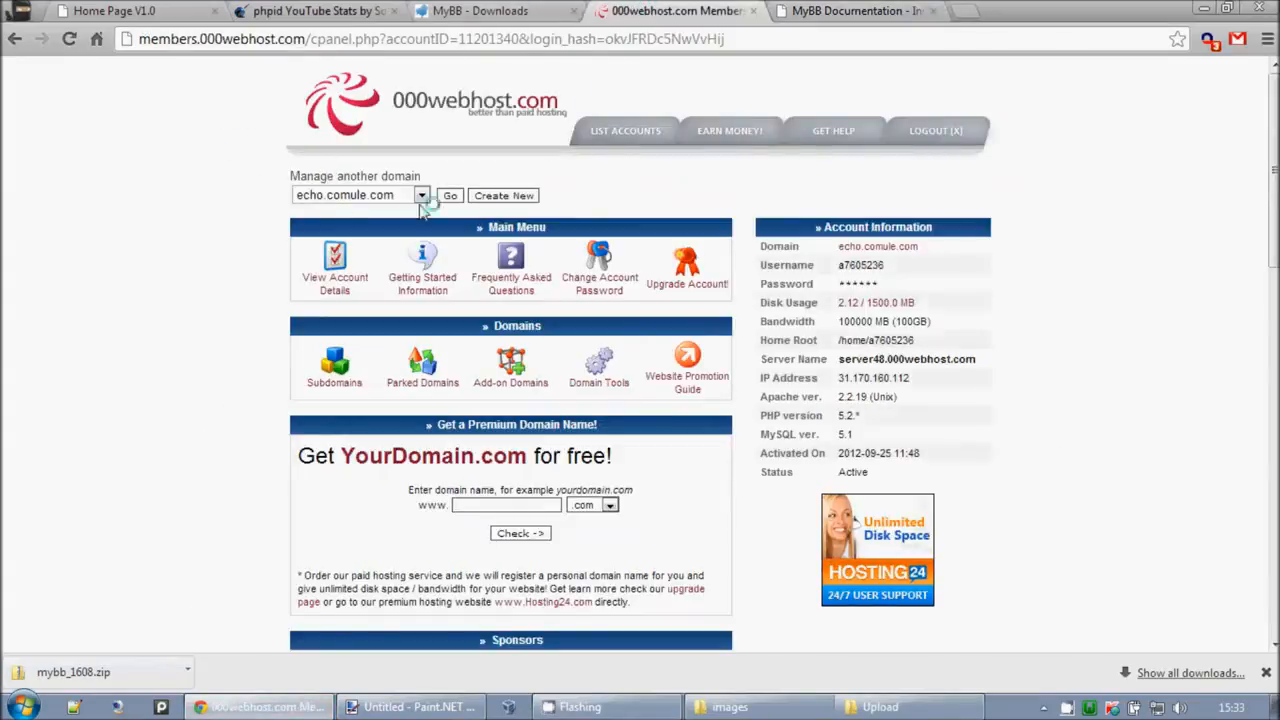
pyautogui.scroll(-3, 302, 342)
pyautogui.scroll(-2, 302, 342)
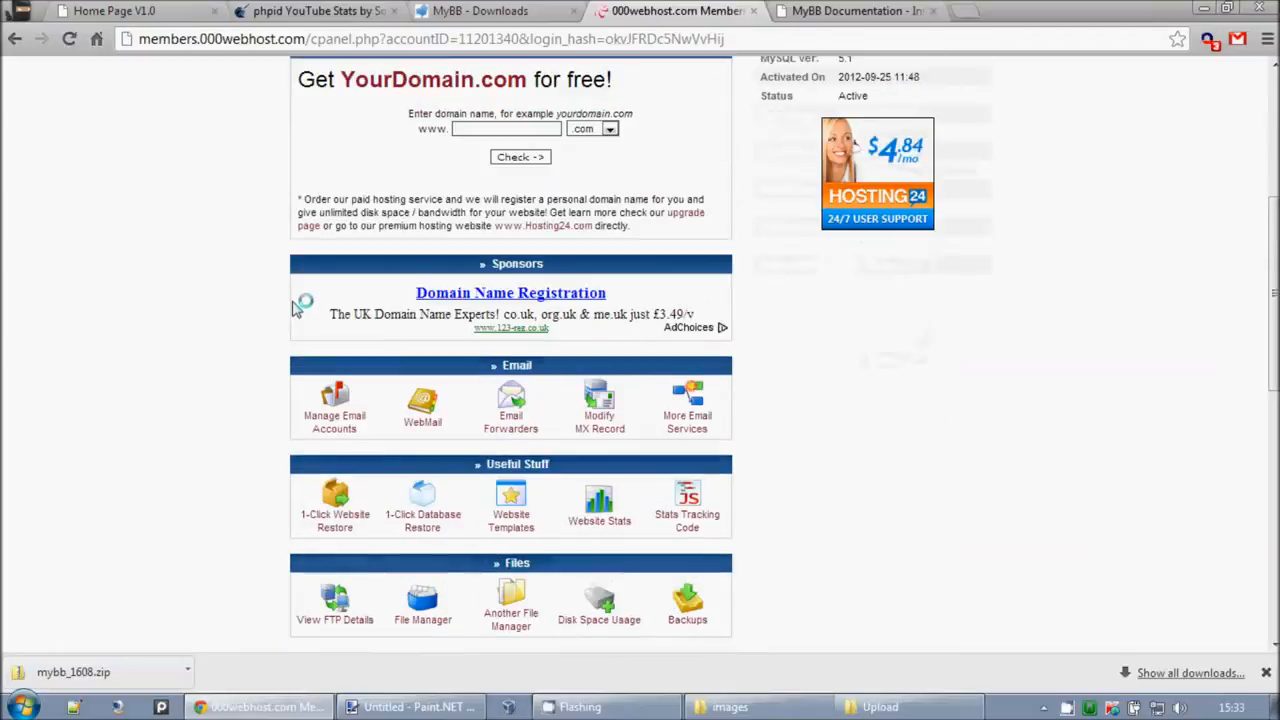
pyautogui.click(424, 590)
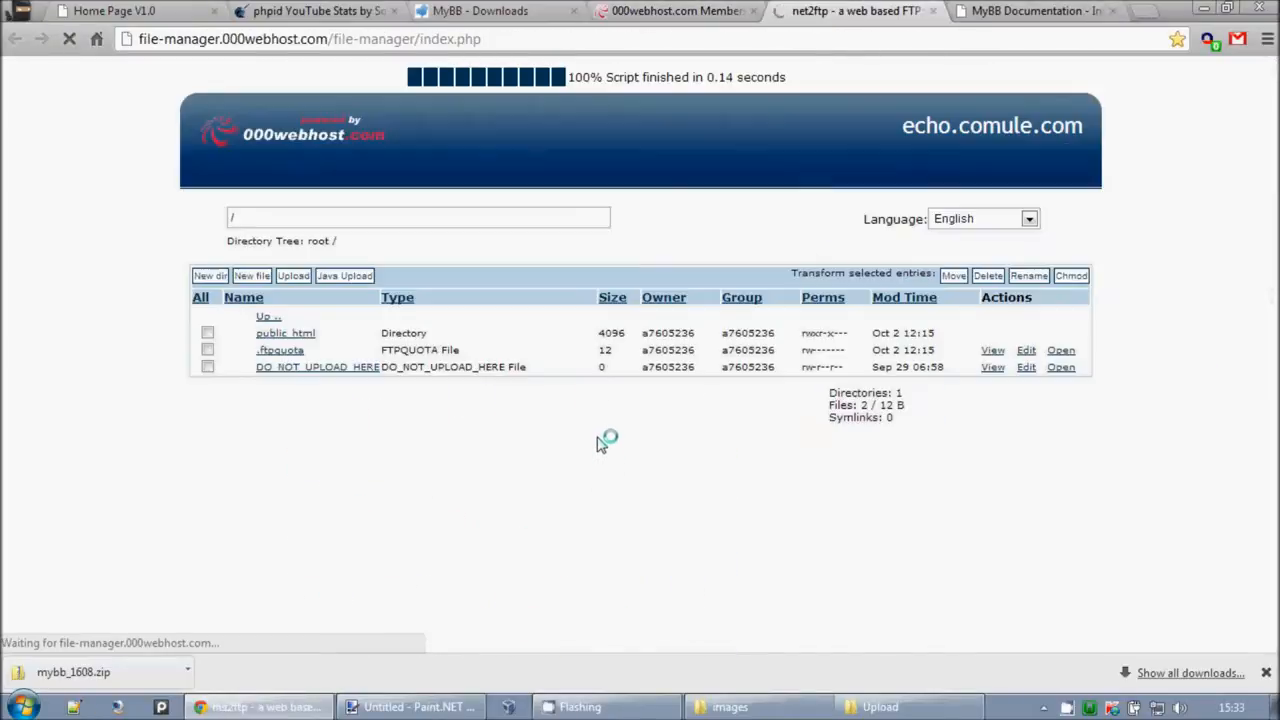
pyautogui.click(282, 333)
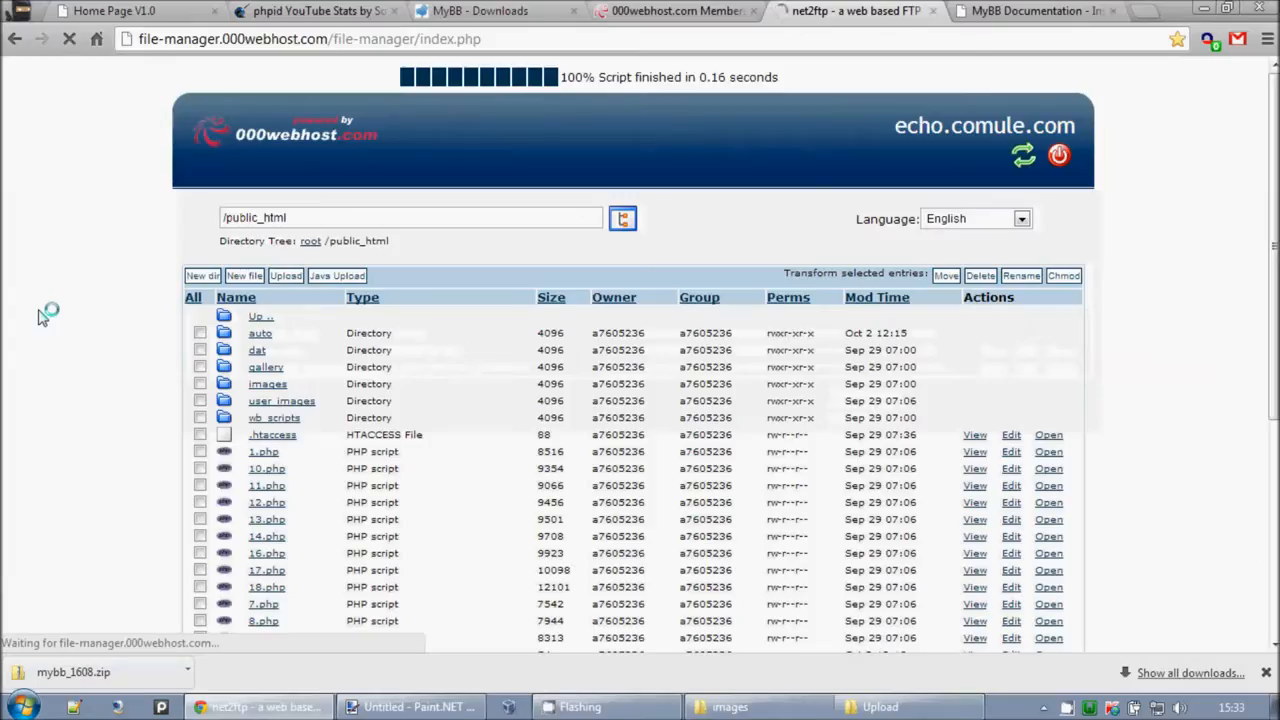
pyautogui.click(288, 276)
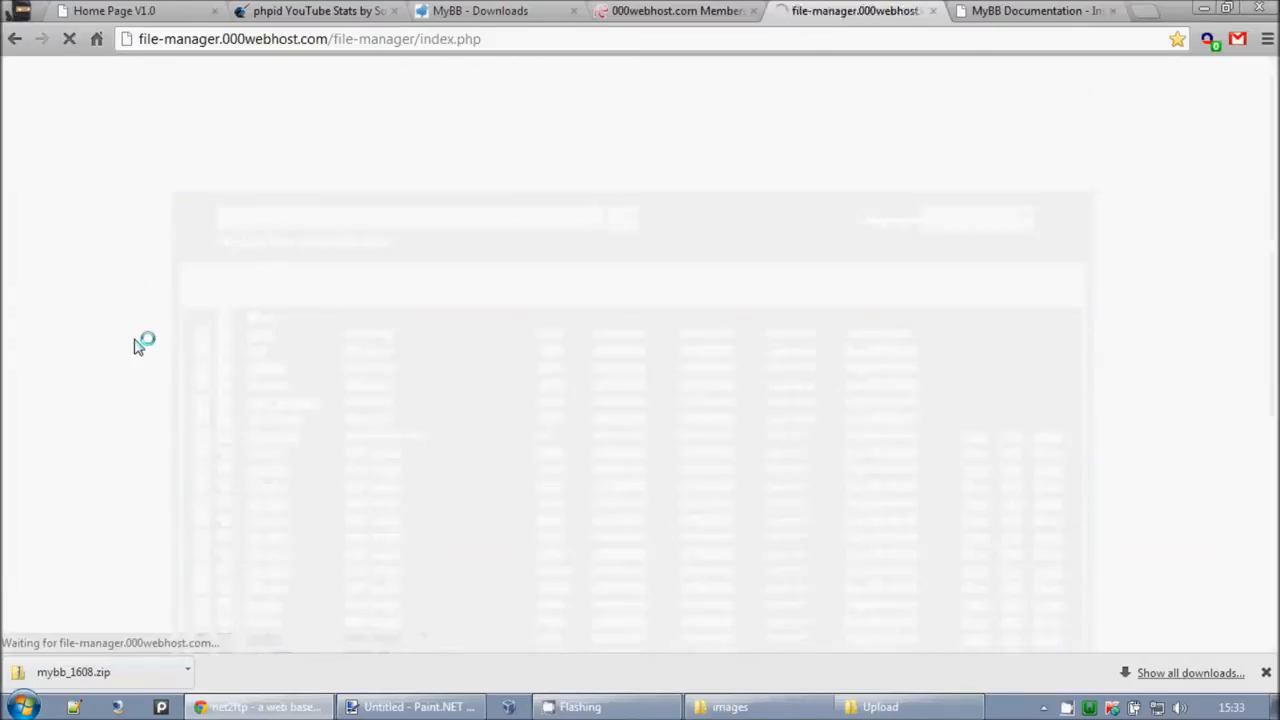
# Step: Choose Desktop\Upload\Upload.zip as the archive and submit it for extraction
pyautogui.click(698, 432)
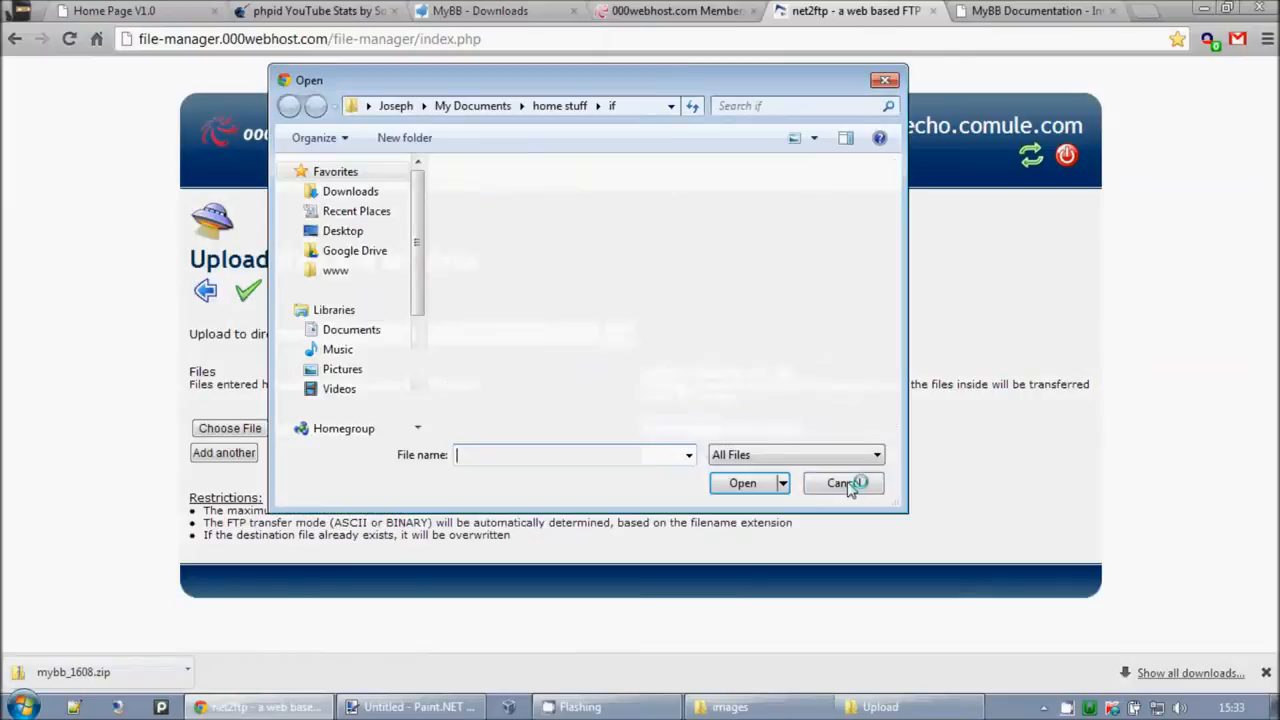
pyautogui.click(338, 271)
pyautogui.click(340, 231)
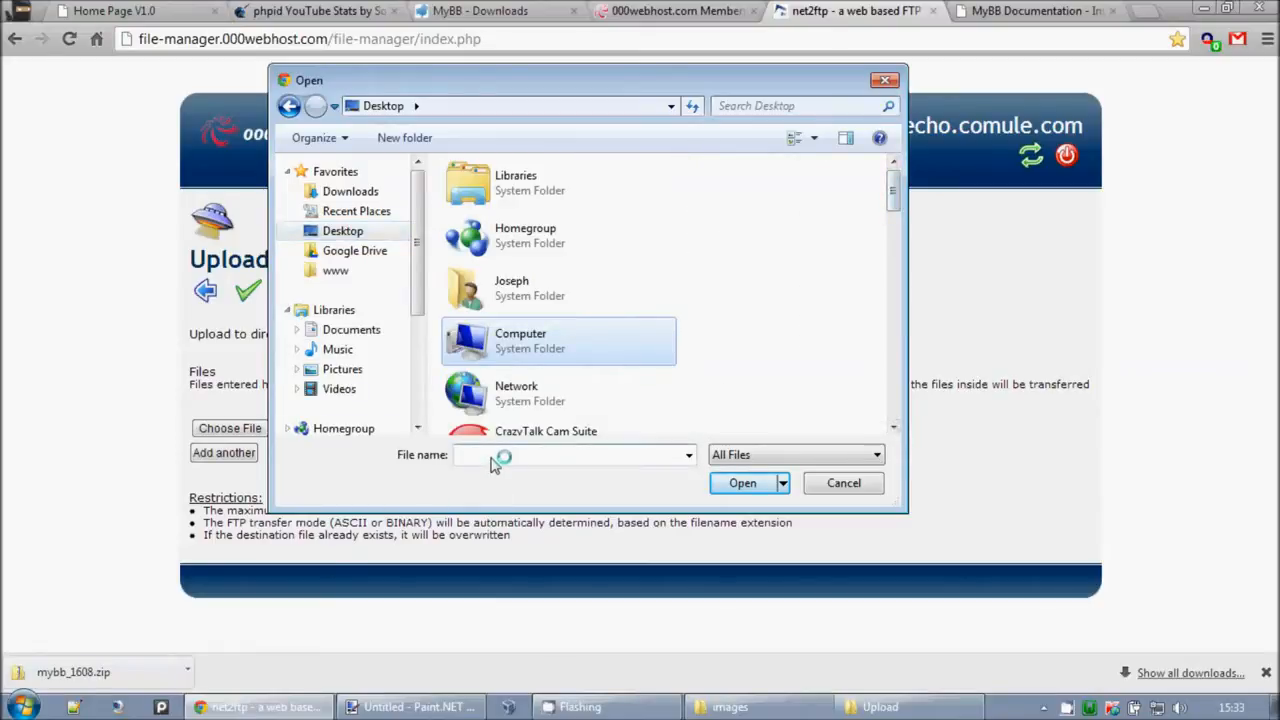
pyautogui.write('up')
pyautogui.press('Down')
pyautogui.press('Return')
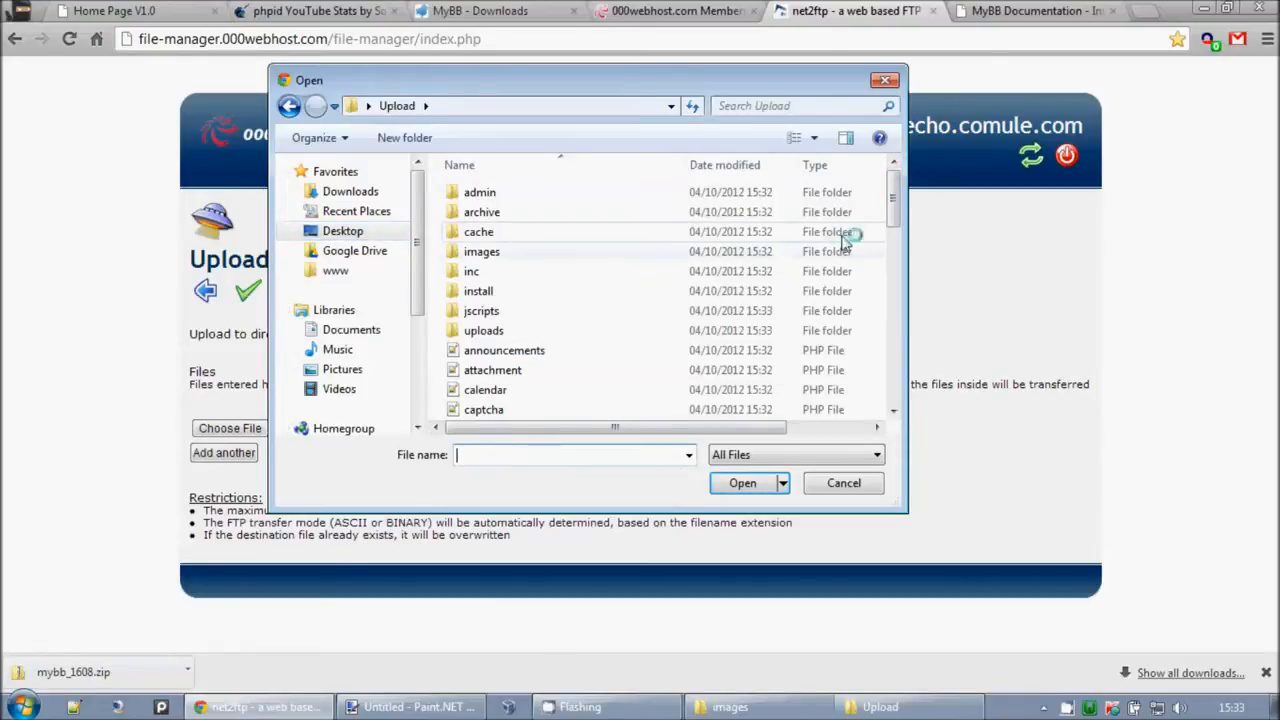
pyautogui.scroll(-4, 730, 400)
pyautogui.write('up')
pyautogui.press('Down')
pyautogui.press('Return')
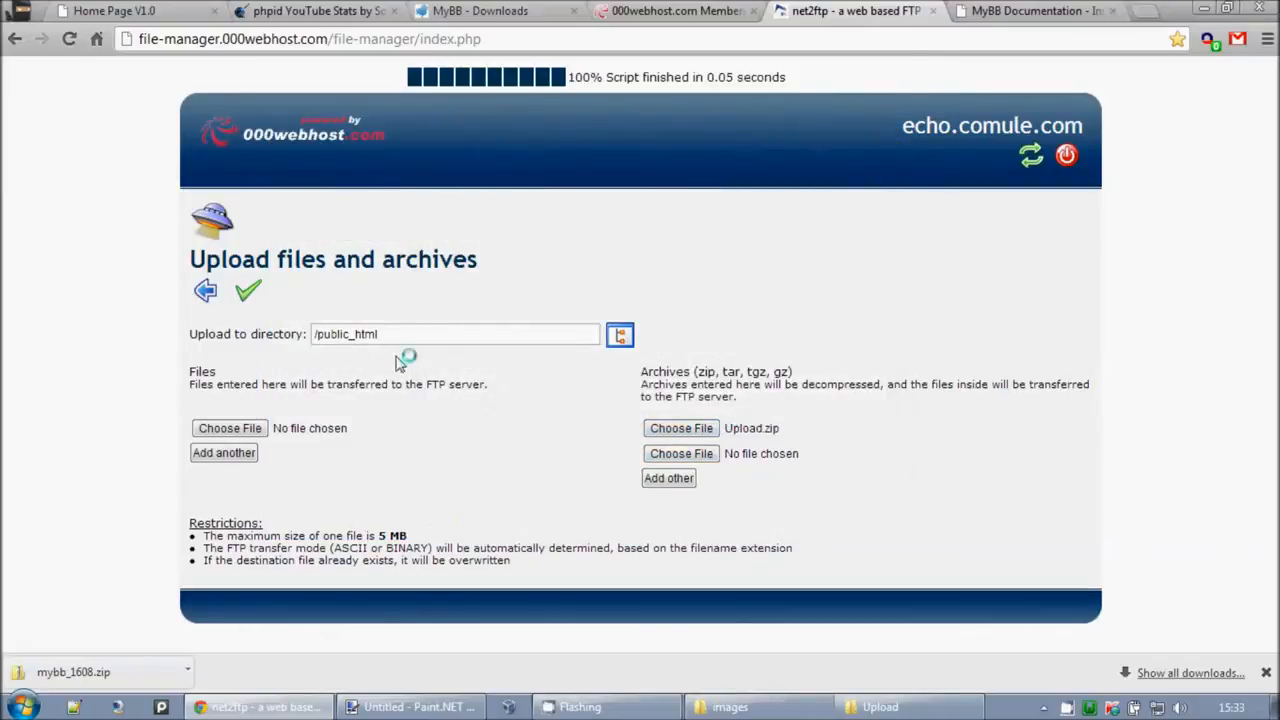
pyautogui.click(248, 291)
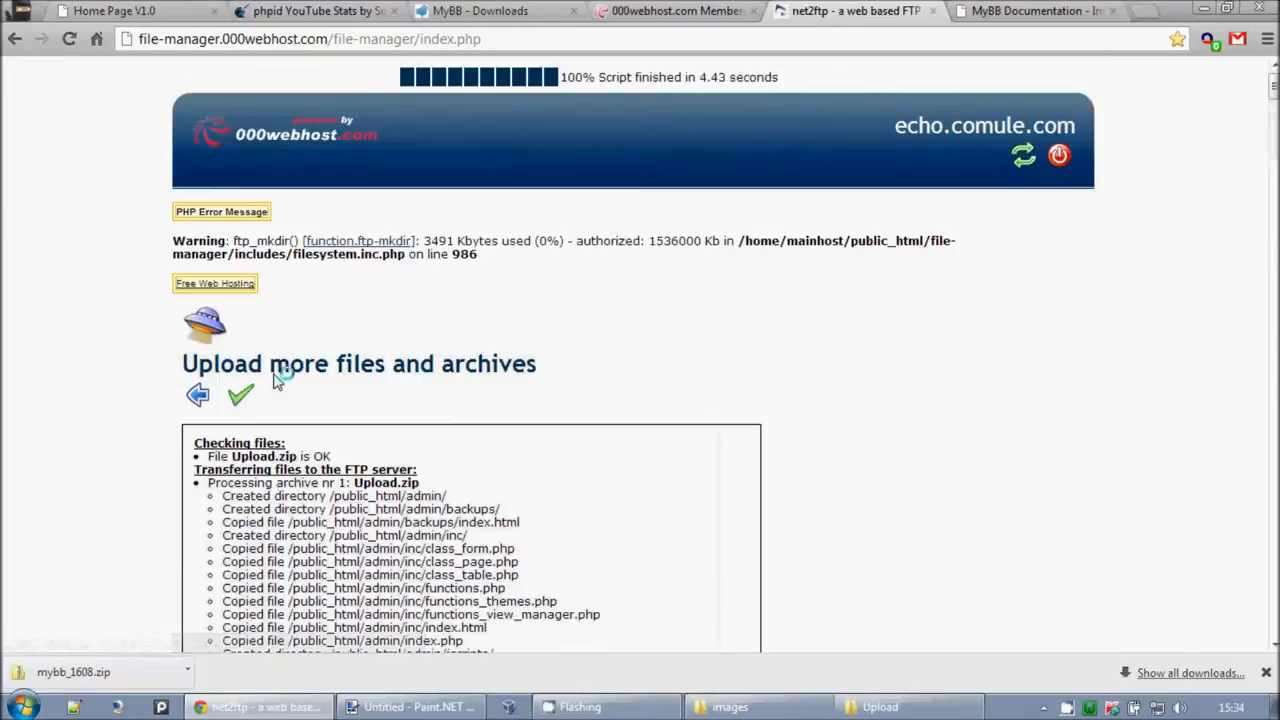
# Step: Review the upload log's PHP warning, then go back to the /public_html listing
pyautogui.moveTo(180, 244)
pyautogui.mouseDown()
pyautogui.moveTo(742, 287)
pyautogui.moveTo(184, 229)
pyautogui.mouseUp()
pyautogui.moveTo(130, 193); pyautogui.dragTo(538, 285)
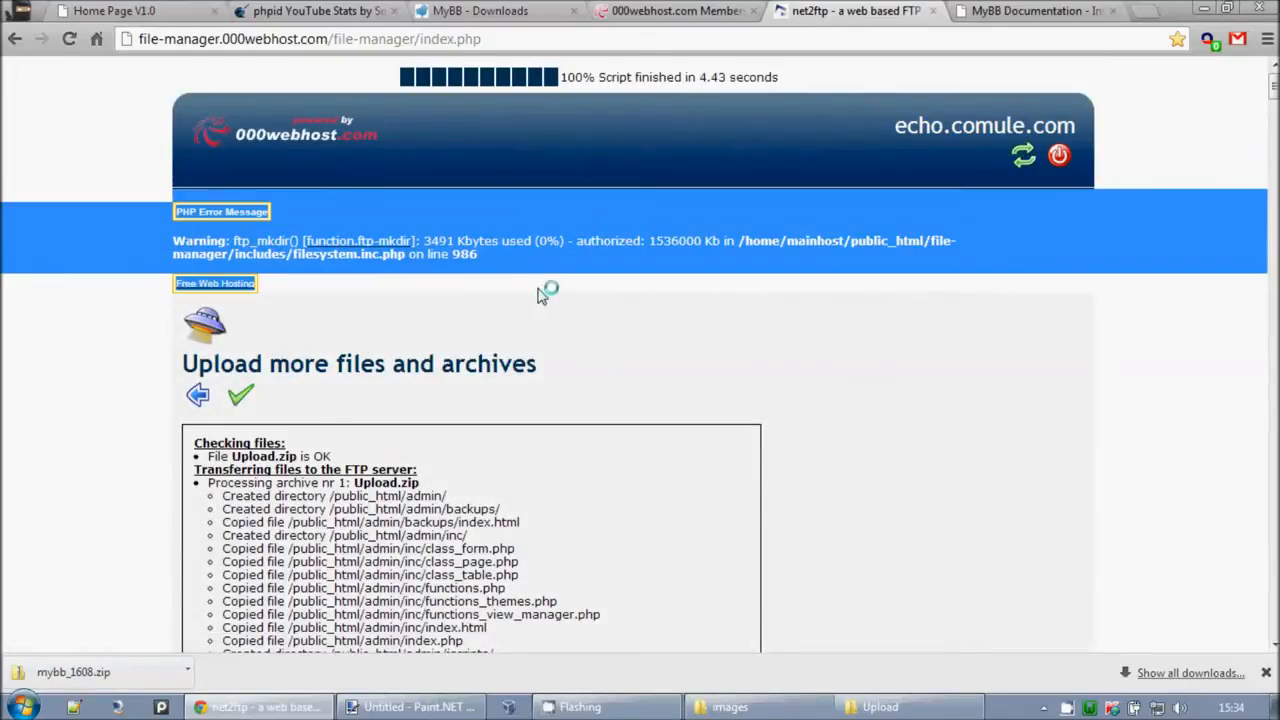
pyautogui.click(540, 295)
pyautogui.scroll(-7, 542, 304)
pyautogui.scroll(7, 545, 310)
pyautogui.click(200, 395)
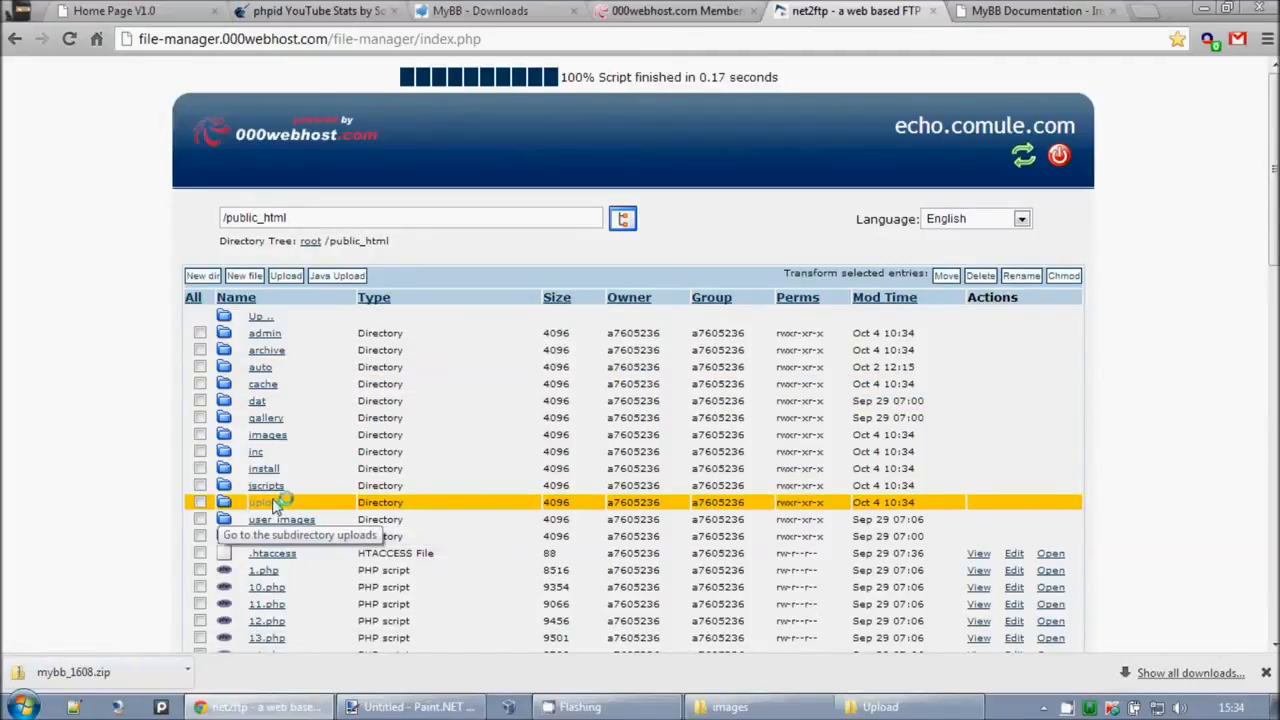
# Step: Compare the /public_html folders with the local Upload.zip contents, then highlight echo.comule.com
pyautogui.scroll(-6, 285, 508)
pyautogui.scroll(-10, 355, 490)
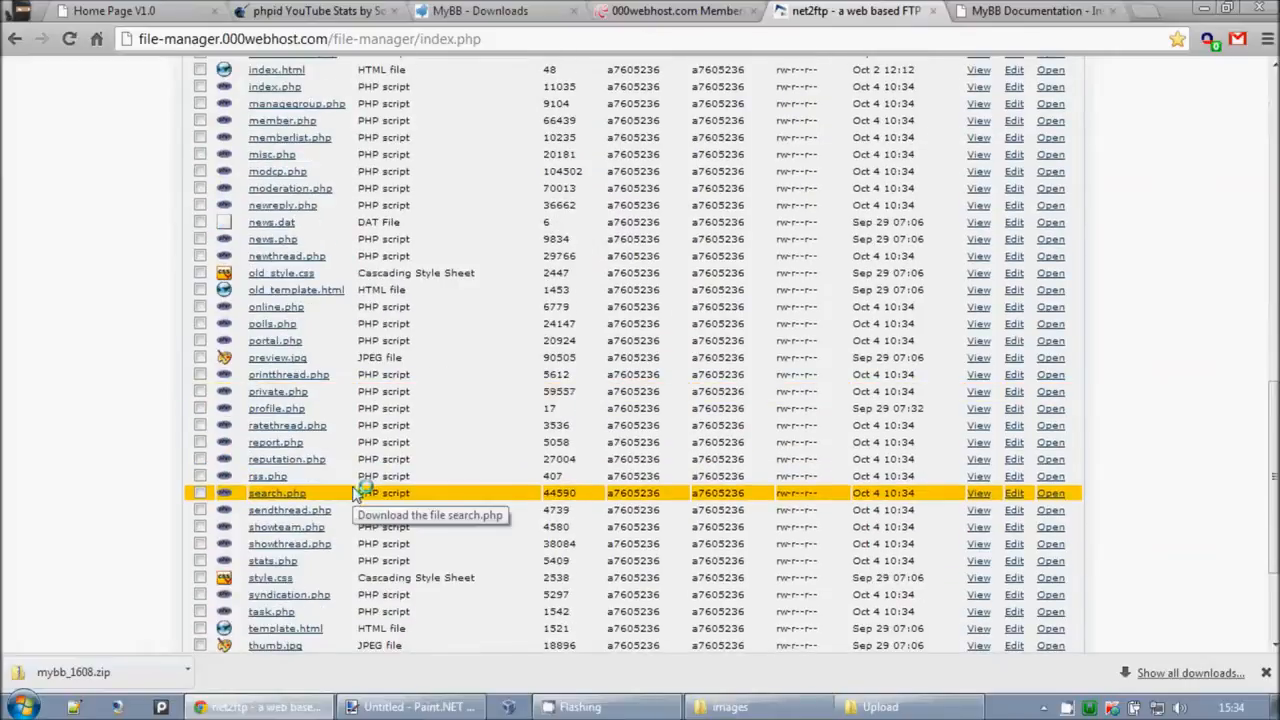
pyautogui.scroll(12, 355, 500)
pyautogui.scroll(3, 355, 500)
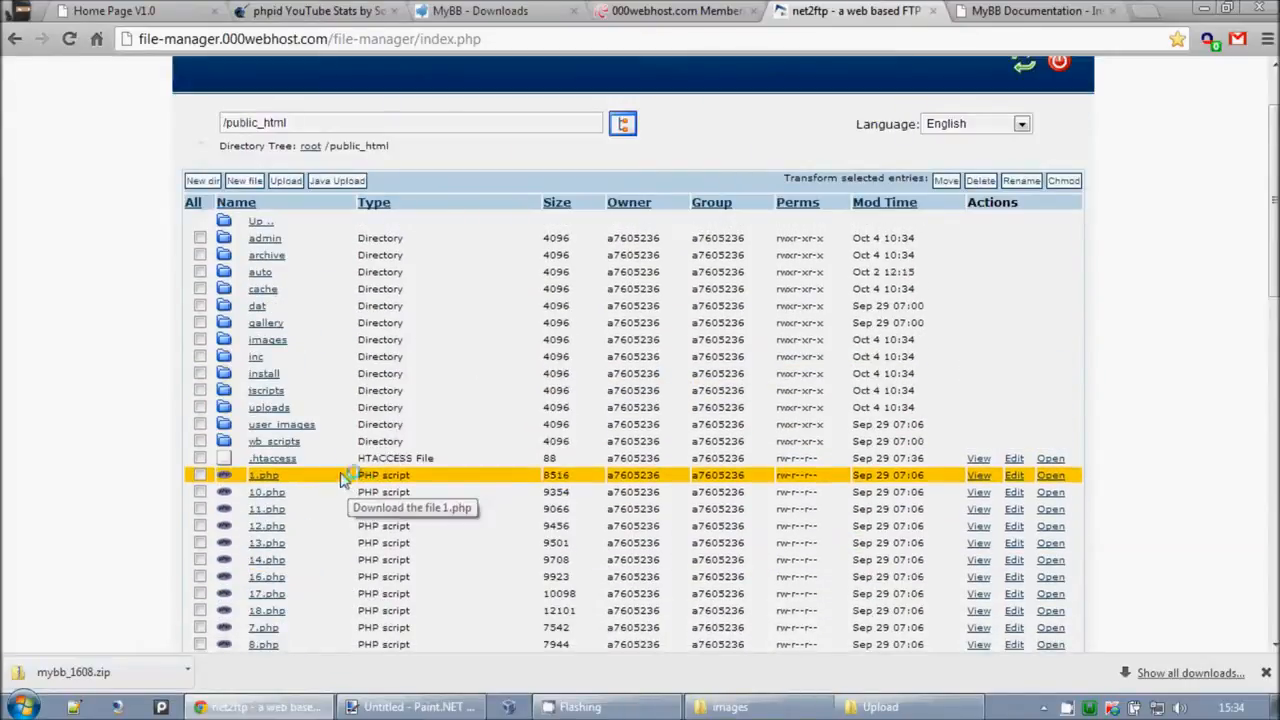
pyautogui.click(880, 707)
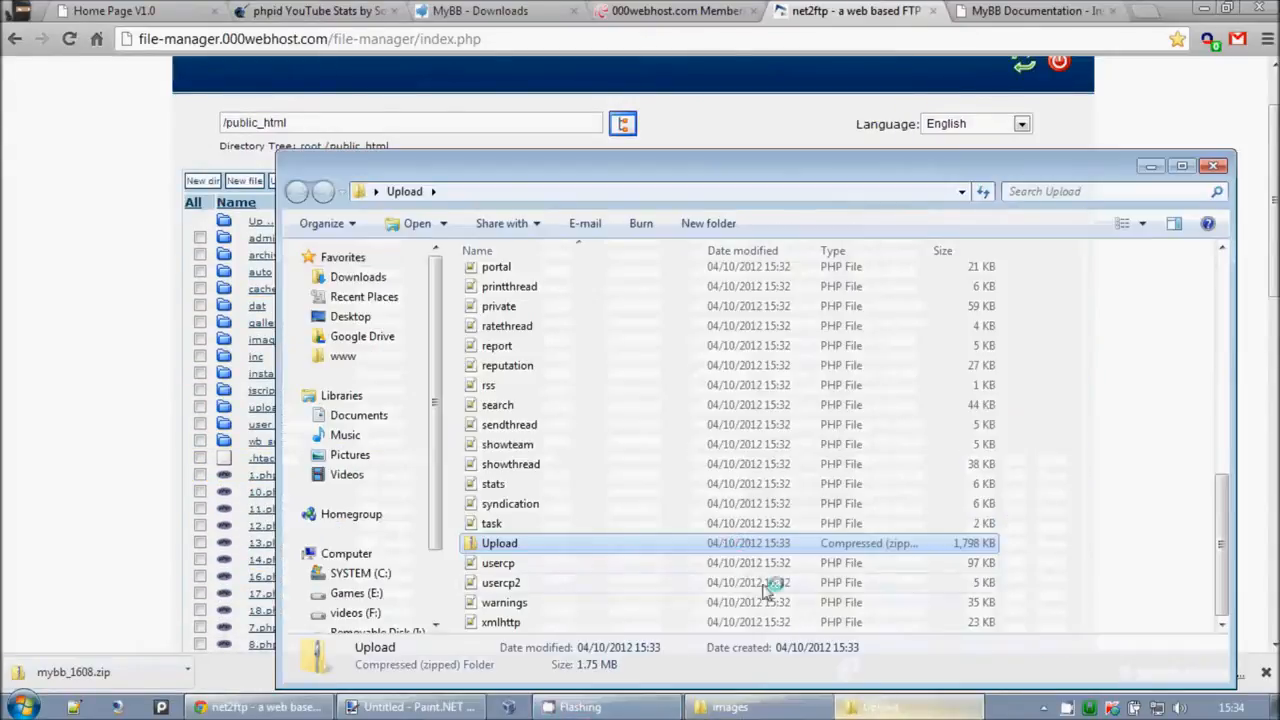
pyautogui.doubleClick(500, 543)
pyautogui.scroll(-10, 600, 500)
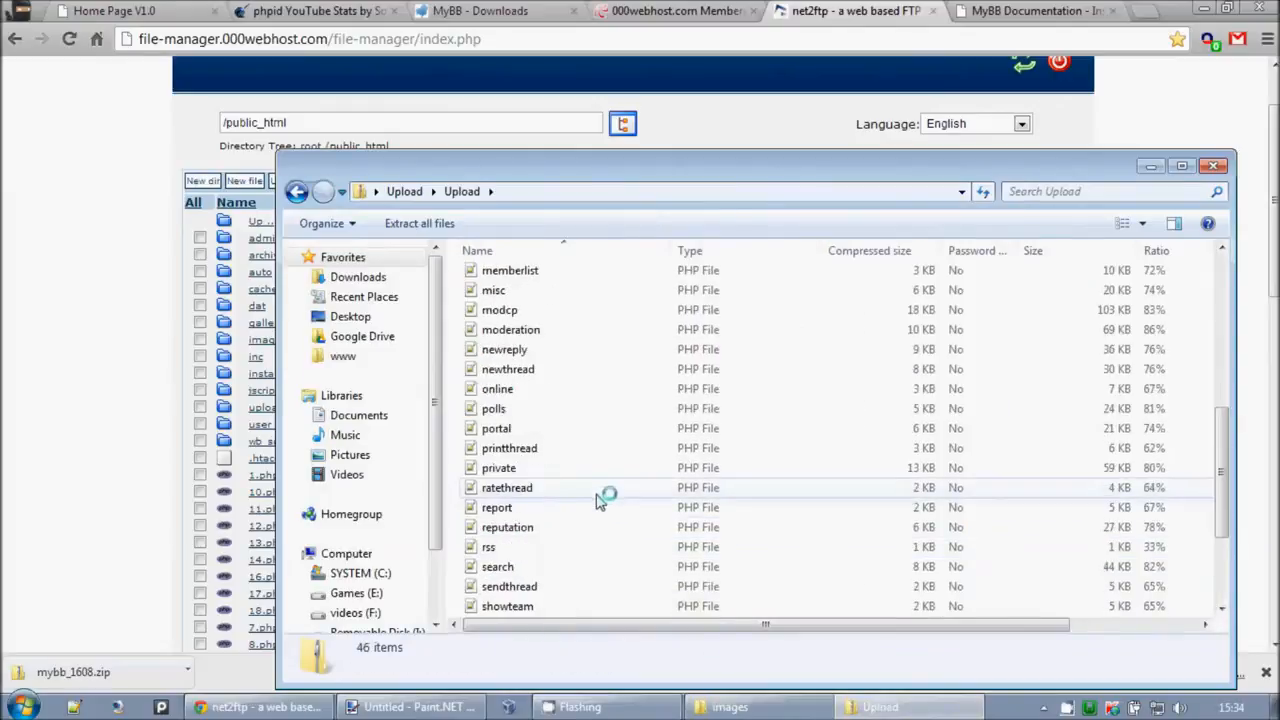
pyautogui.click(1213, 165)
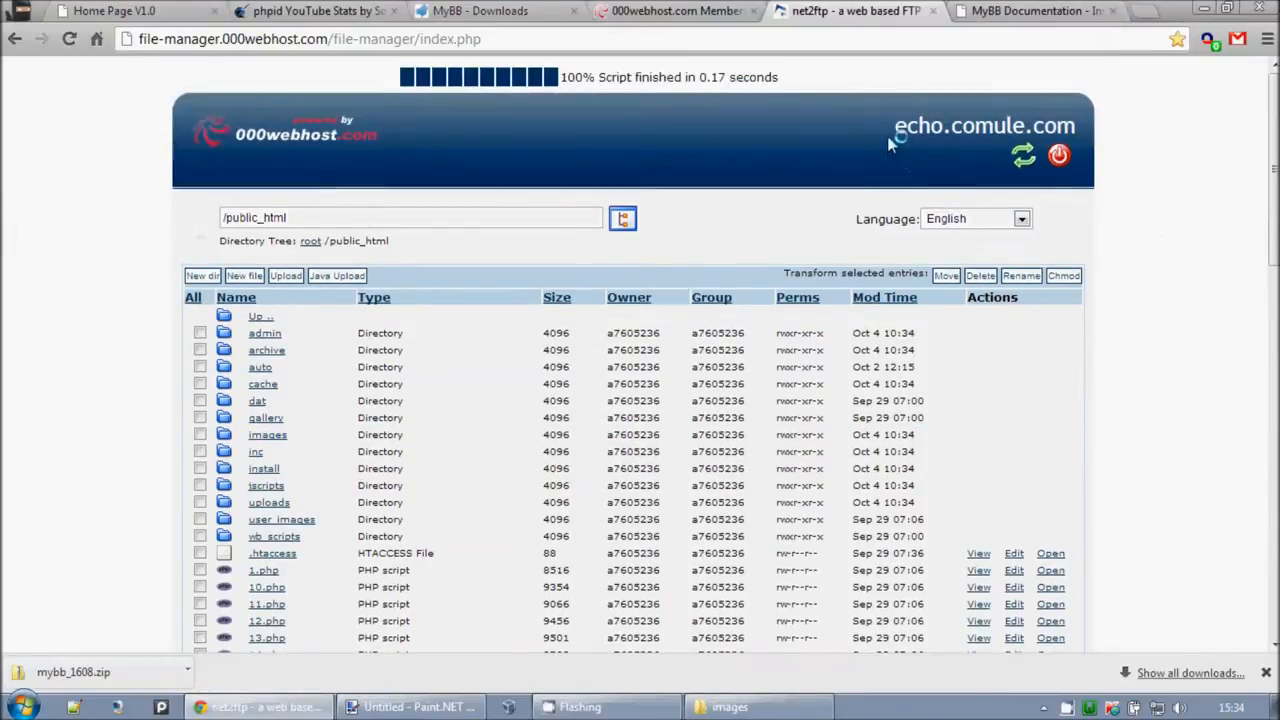
pyautogui.moveTo(890, 130); pyautogui.dragTo(1078, 128)
# Step: Open echo.comule.com in a new tab and check its board-not-installed error
pyautogui.rightClick(1057, 125)
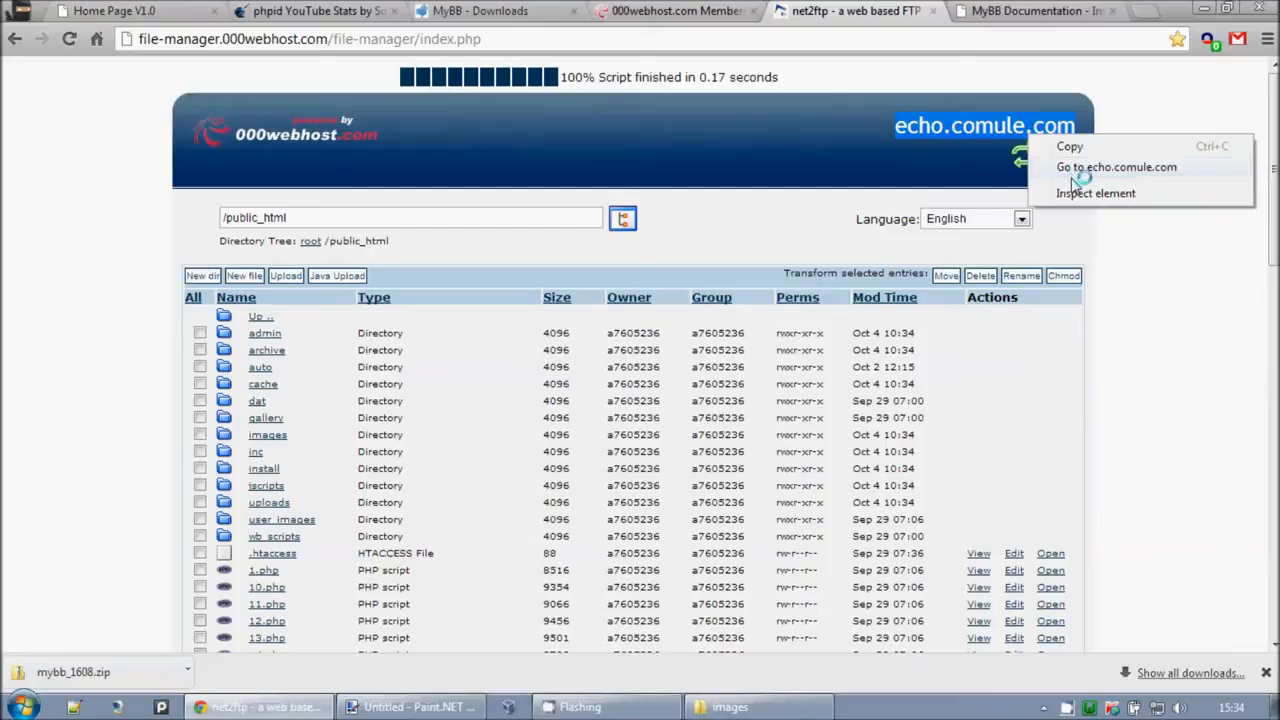
pyautogui.click(1080, 165)
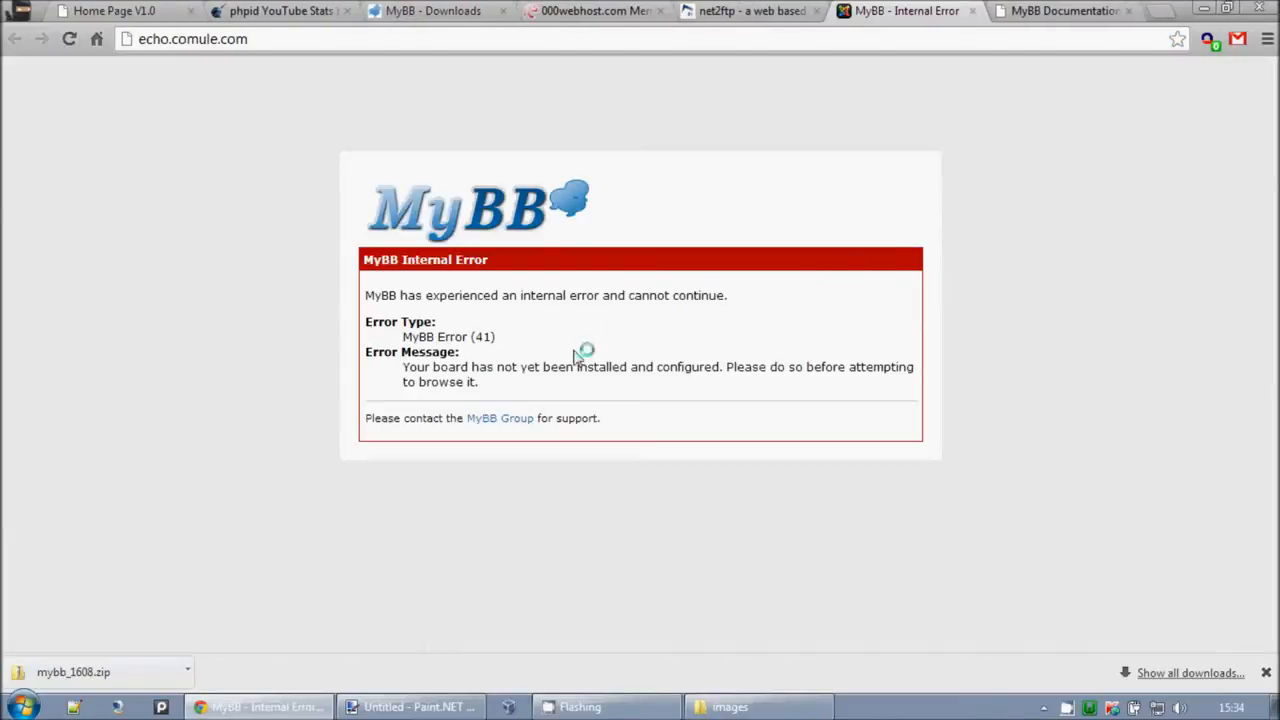
pyautogui.moveTo(410, 340); pyautogui.dragTo(600, 386)
pyautogui.click(594, 389)
# Step: Look over the control panel and install documentation tabs, then return to net2ftp
pyautogui.click(740, 10)
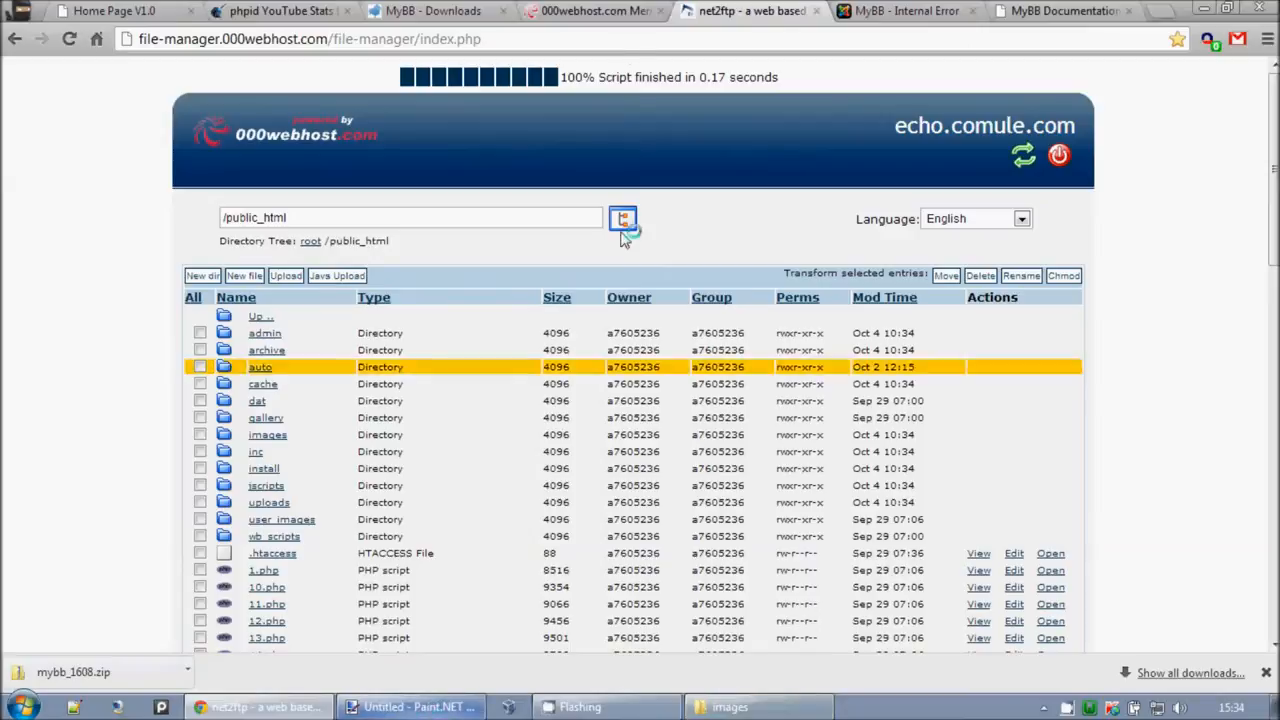
pyautogui.click(605, 10)
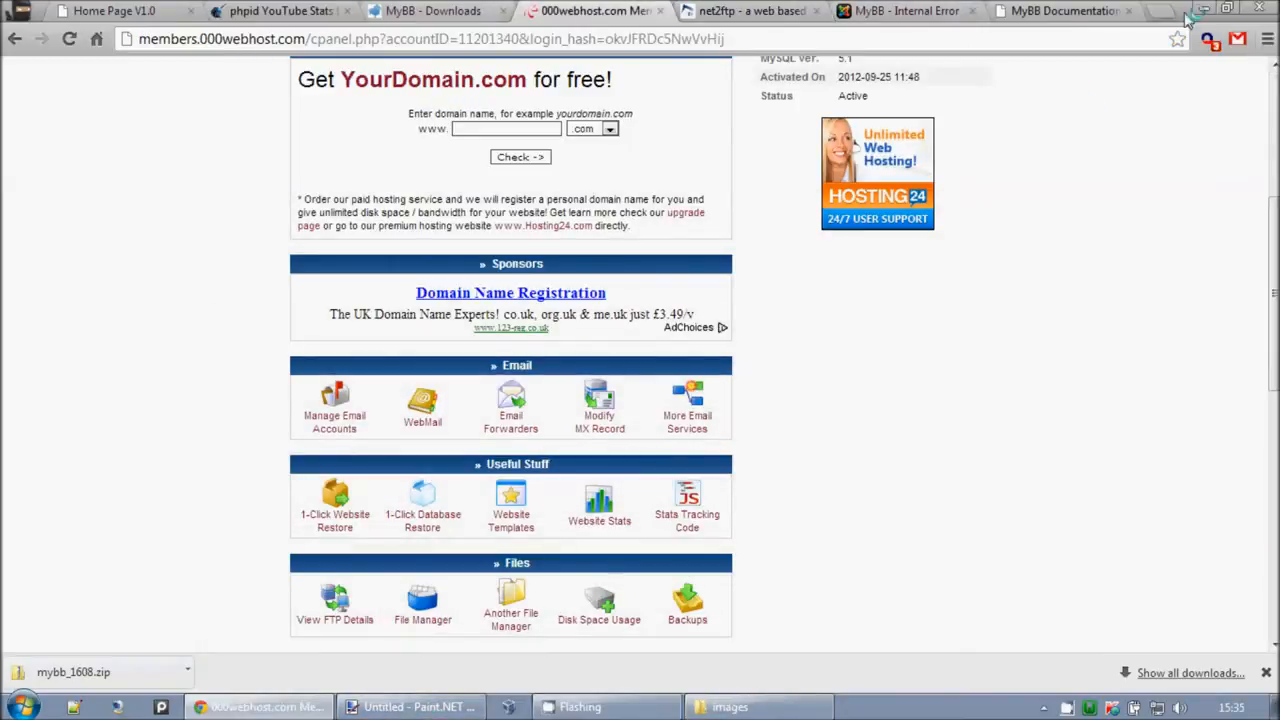
pyautogui.click(1070, 10)
pyautogui.scroll(2, 622, 362)
pyautogui.scroll(1, 622, 362)
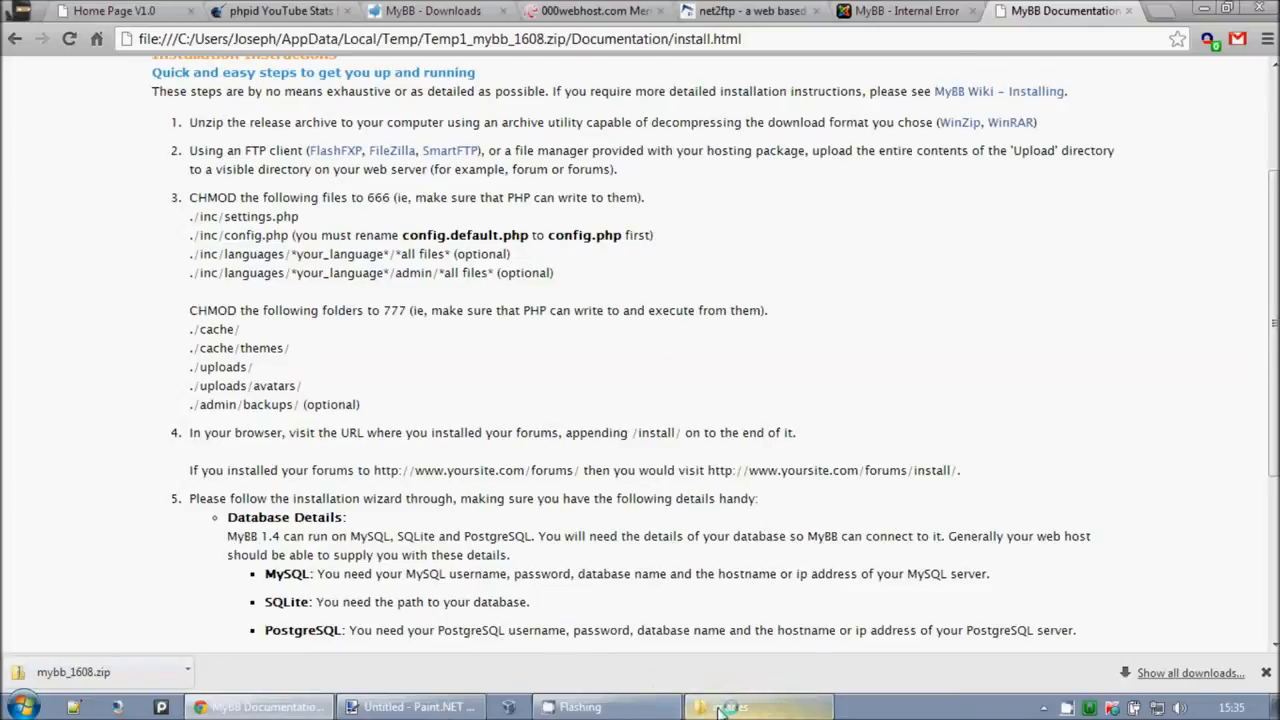
pyautogui.moveTo(720, 710)
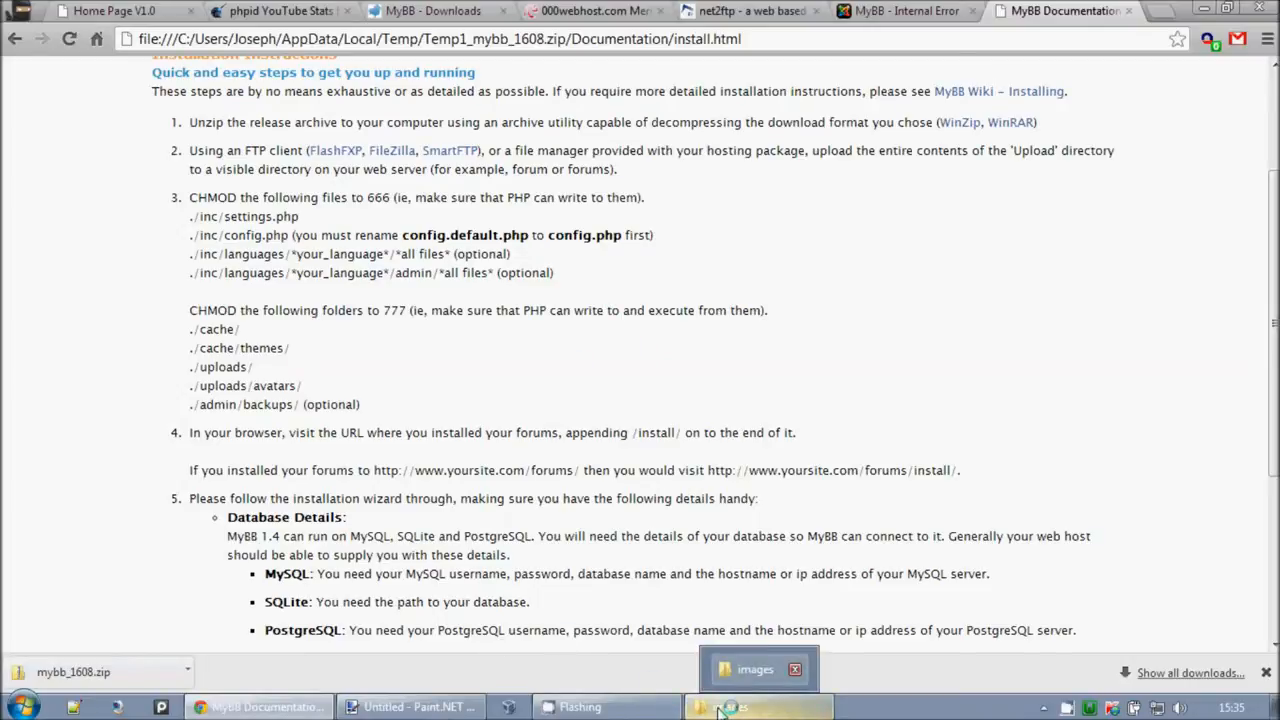
pyautogui.click(290, 708)
pyautogui.click(755, 11)
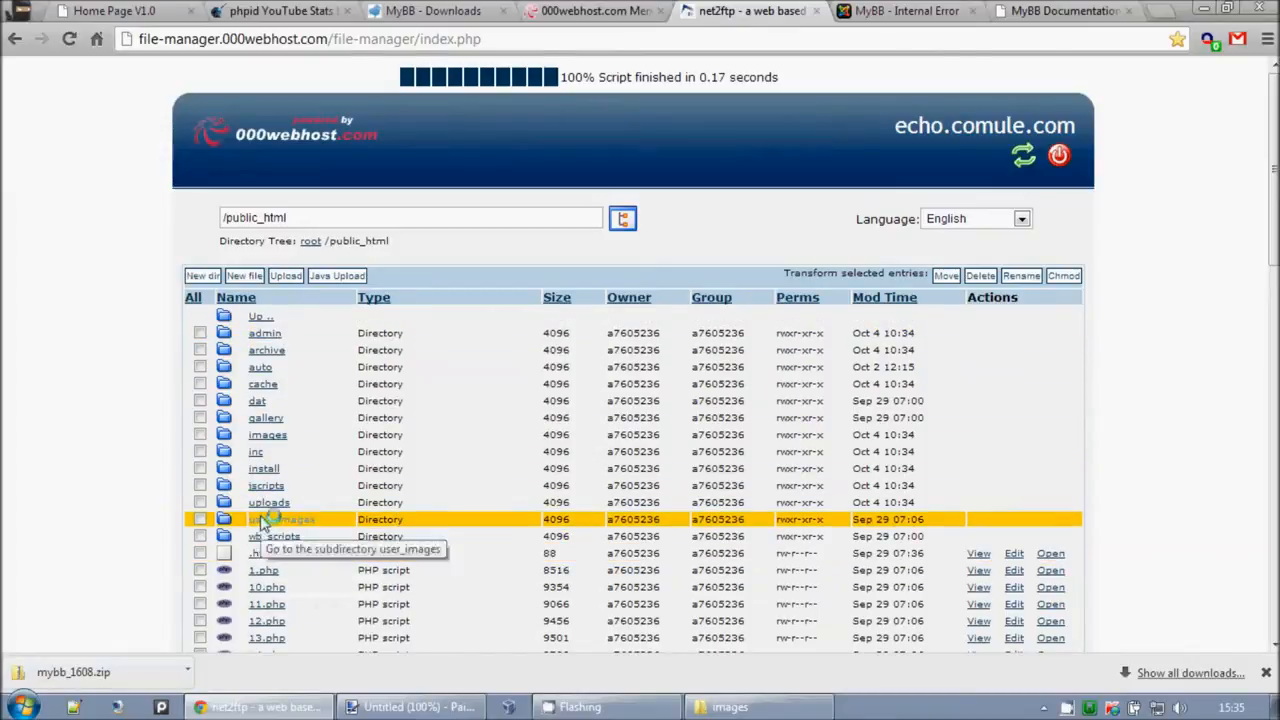
# Step: In the inc folder, rename config.default.php to config.php
pyautogui.click(258, 453)
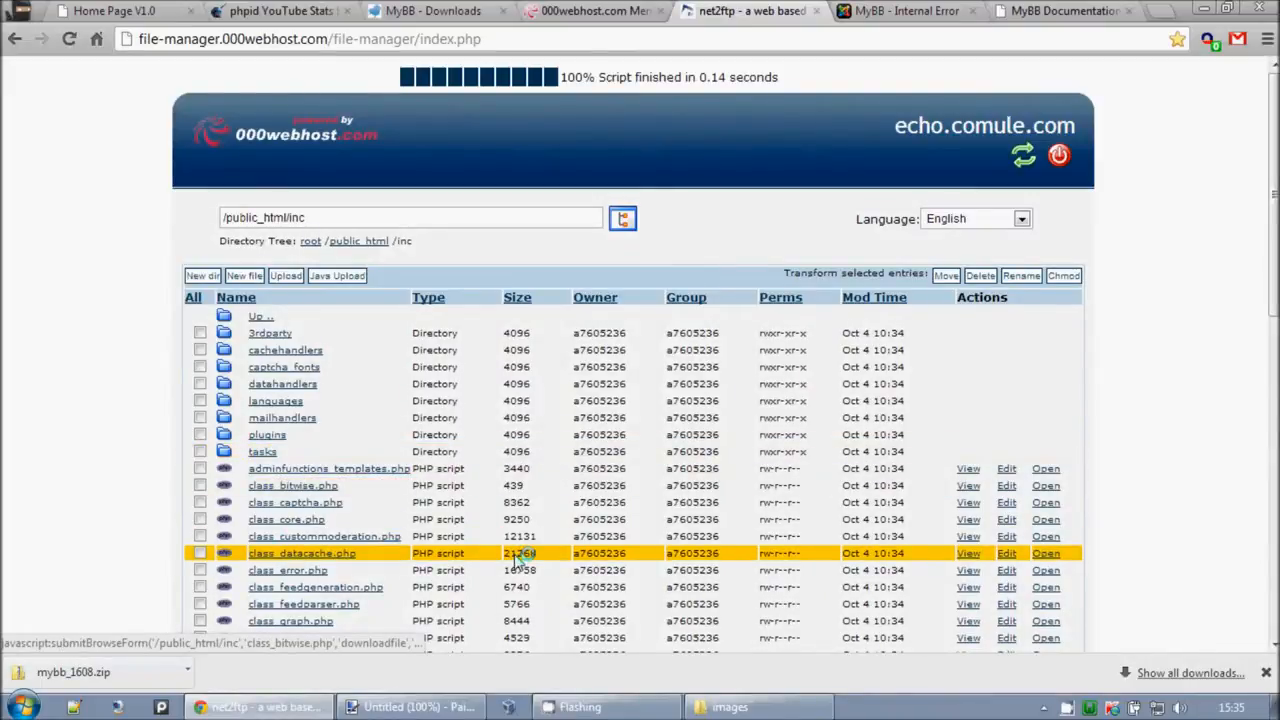
pyautogui.scroll(-3, 300, 450)
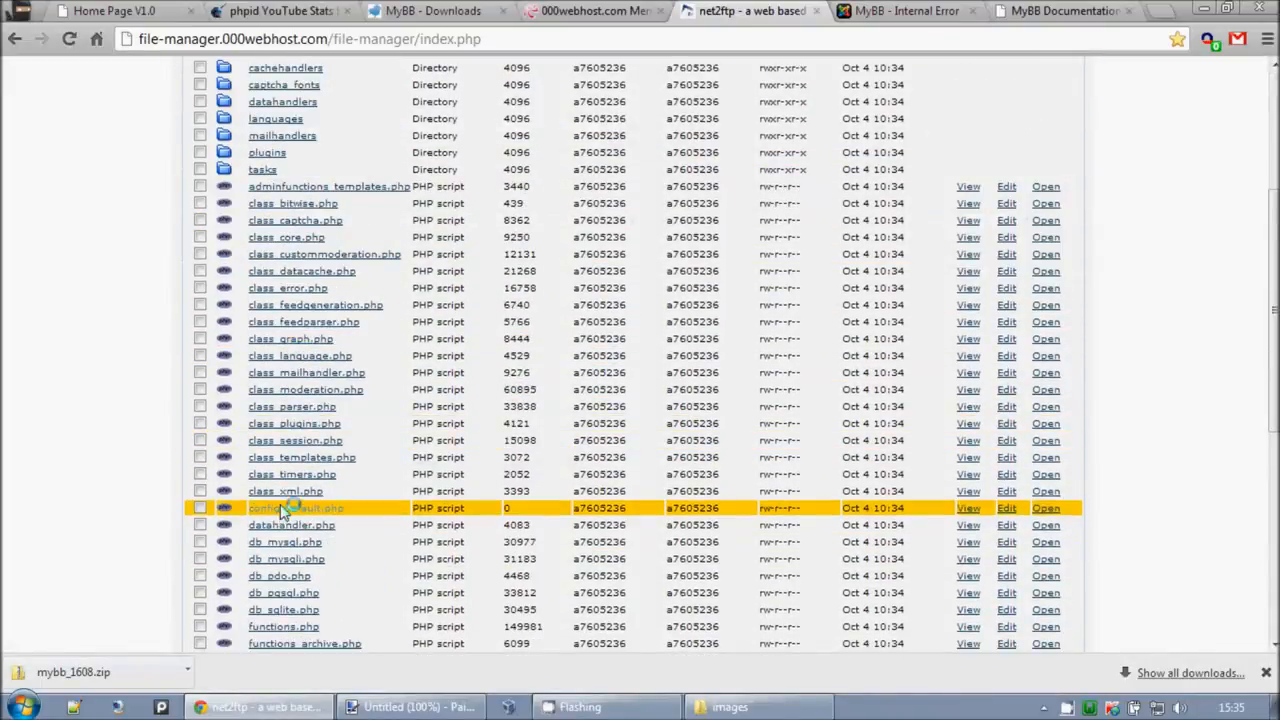
pyautogui.scroll(3, 527, 510)
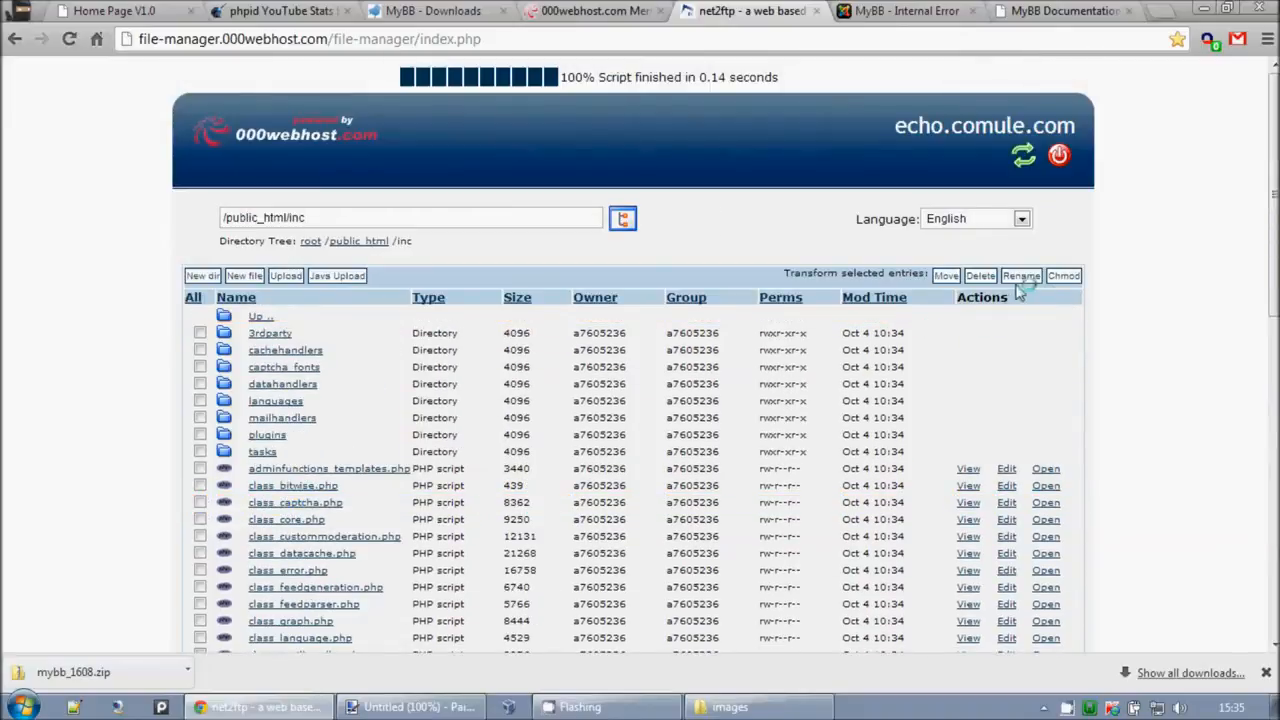
pyautogui.click(514, 296)
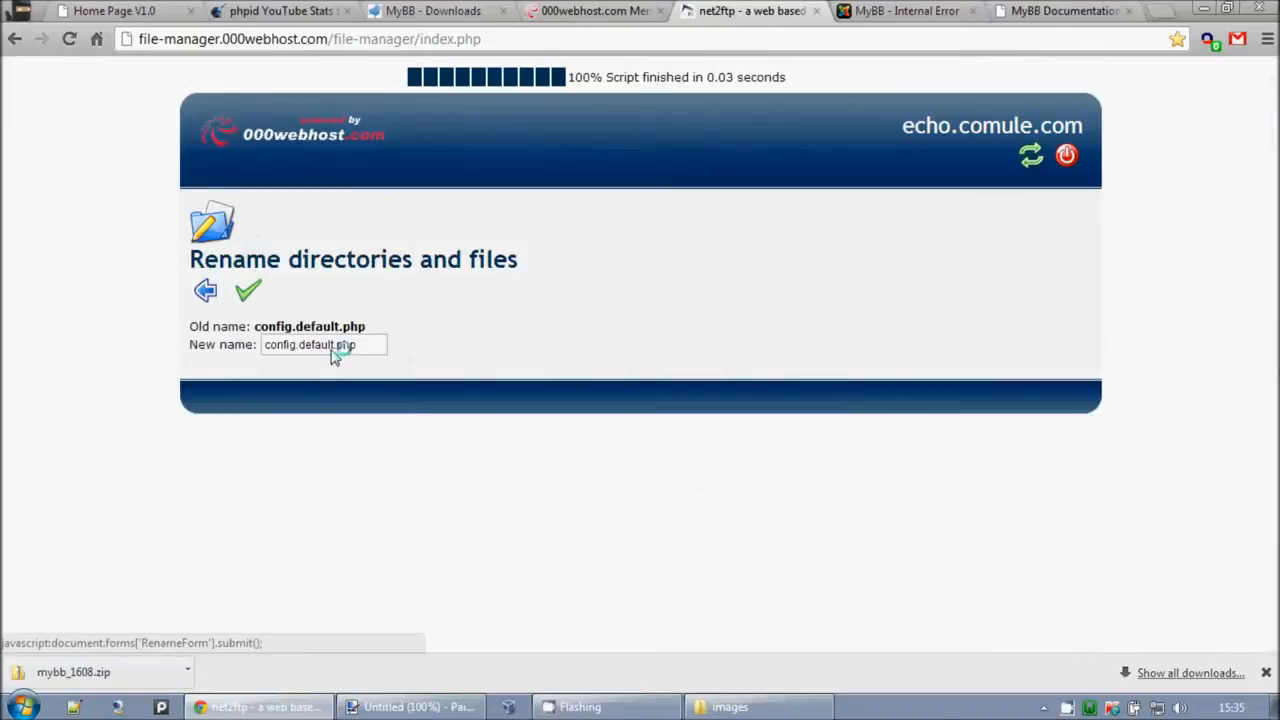
pyautogui.moveTo(333, 348); pyautogui.dragTo(304, 352)
pyautogui.press('BackSpace')
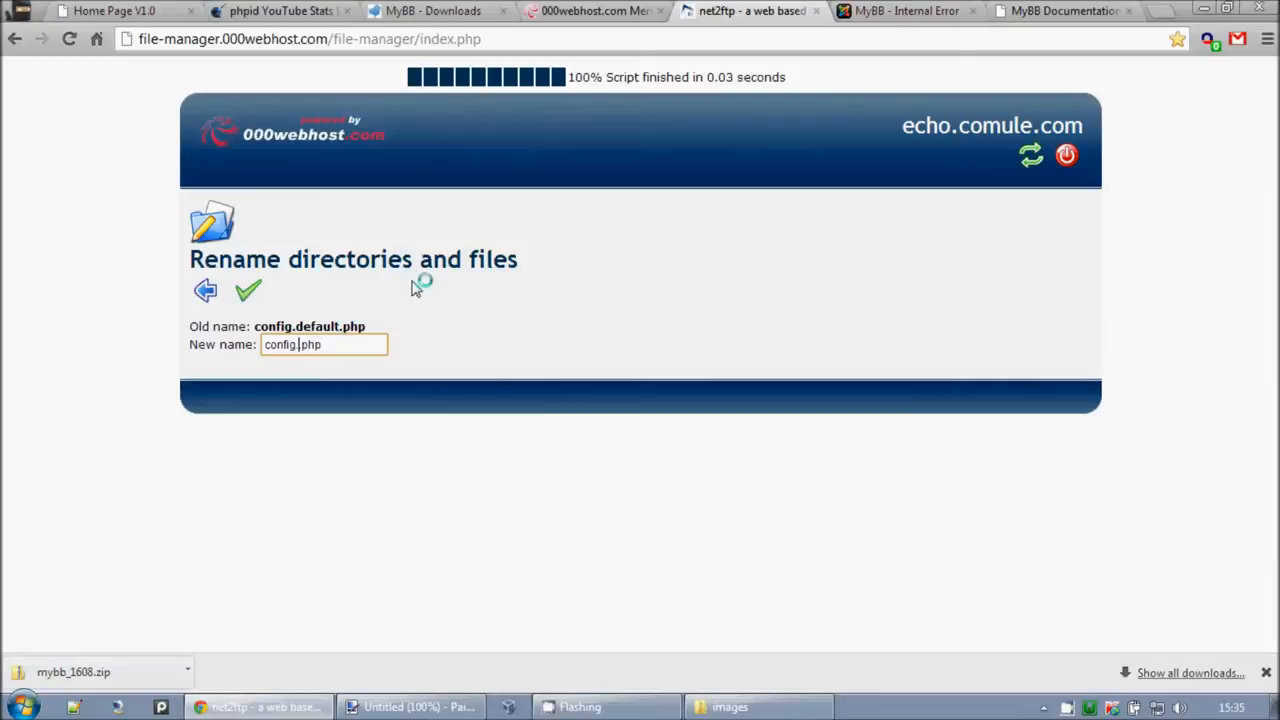
pyautogui.click(248, 290)
# Step: Reload echo.comule.com, which still says the board isn't installed
pyautogui.click(840, 13)
pyautogui.click(69, 38)
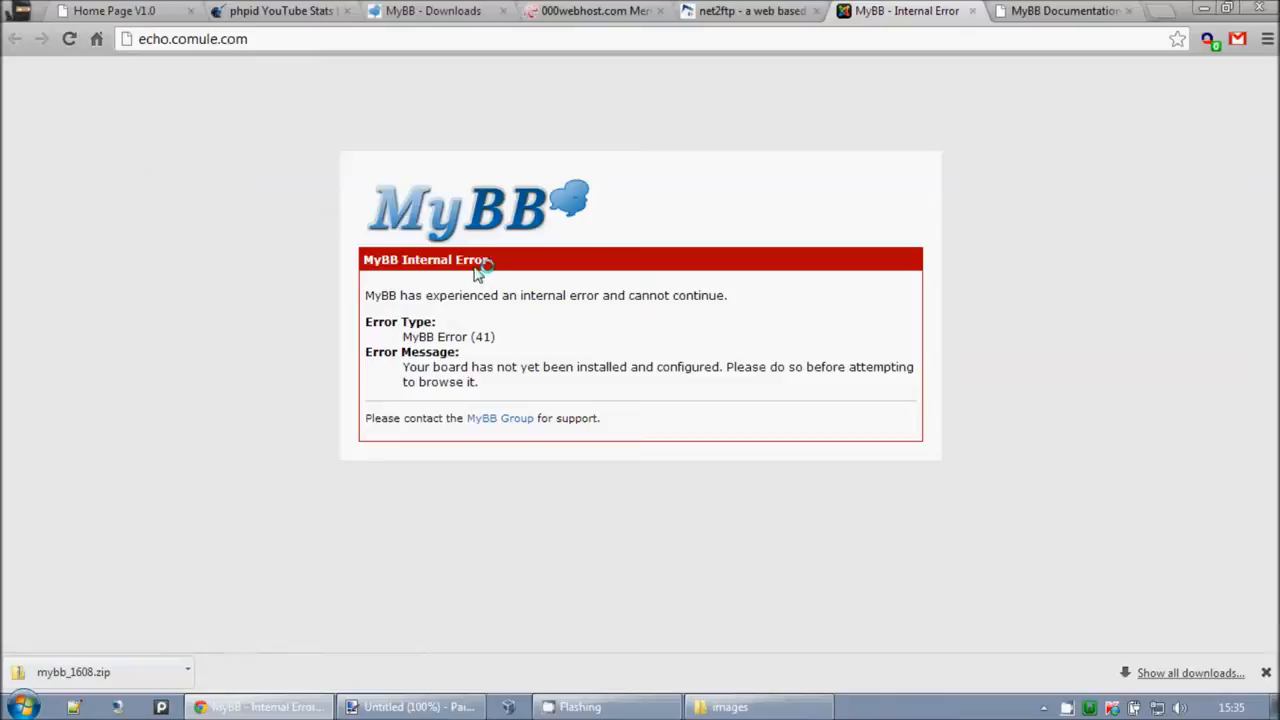
pyautogui.moveTo(440, 370); pyautogui.dragTo(720, 392)
pyautogui.click(722, 390)
pyautogui.click(752, 11)
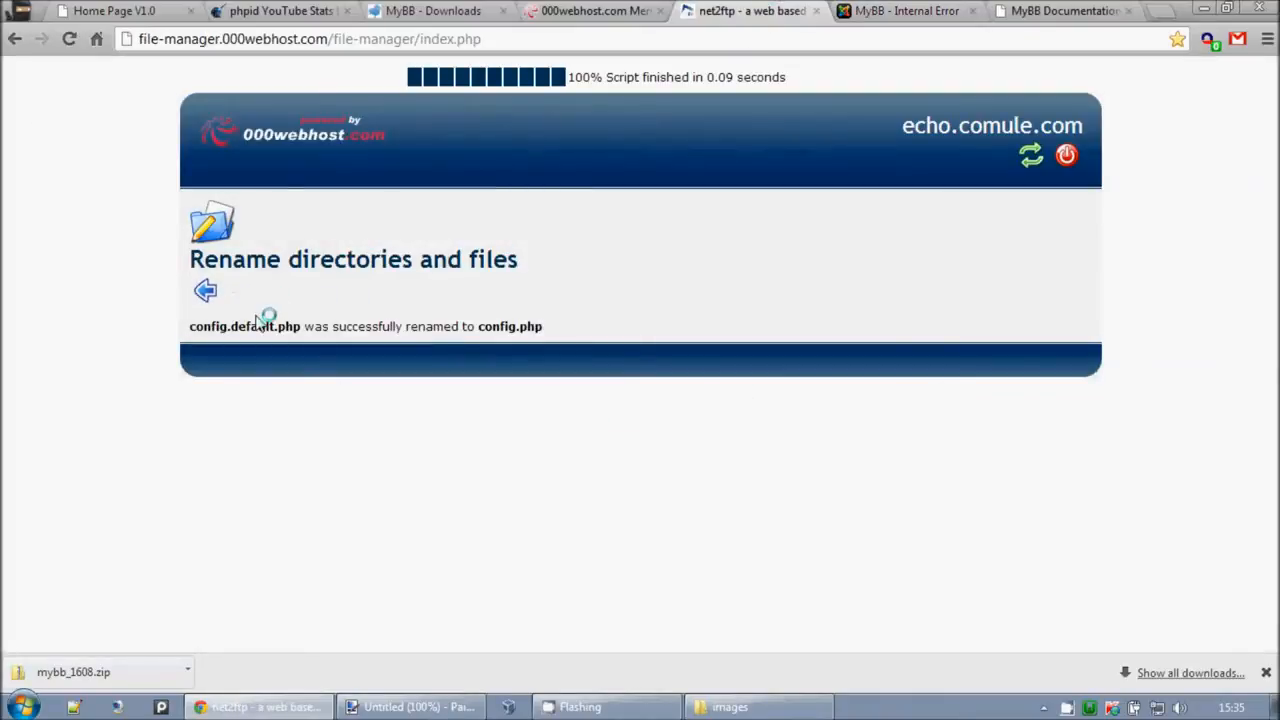
pyautogui.click(207, 292)
pyautogui.click(896, 10)
pyautogui.click(68, 42)
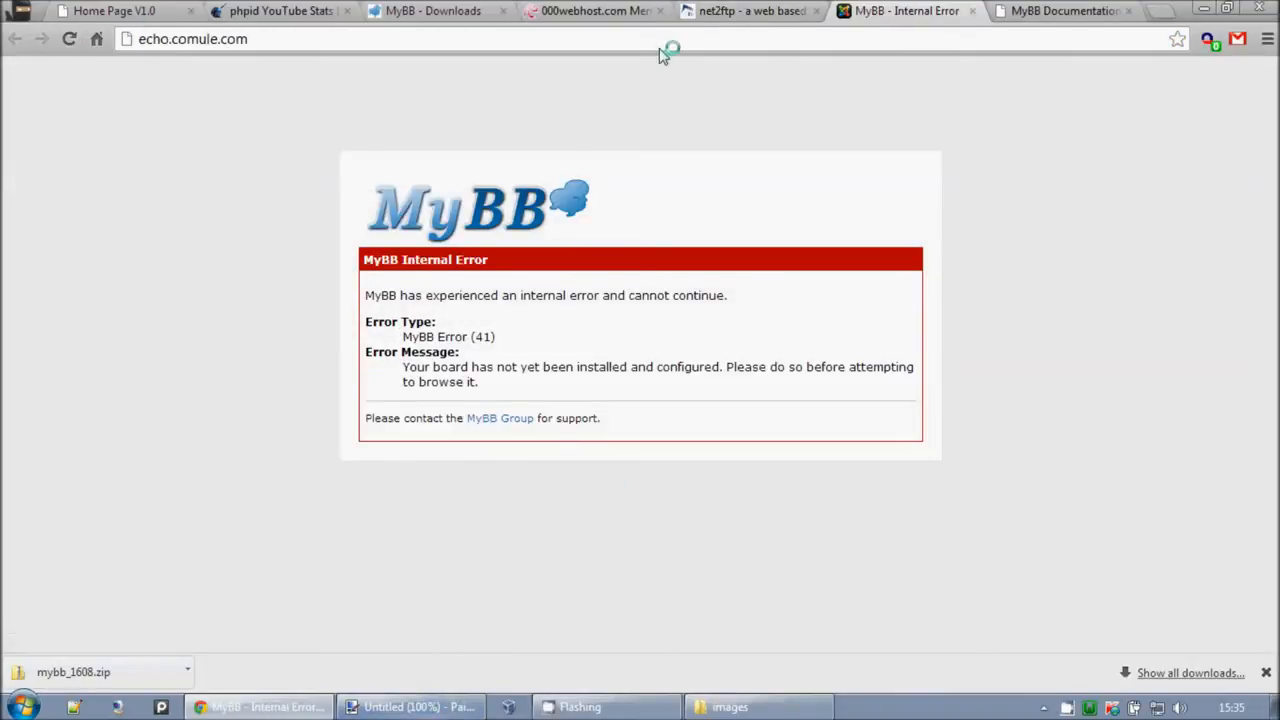
# Step: Read the install guide's CHMOD list for config.php, inc/languages and the admin languages folder
pyautogui.click(590, 10)
pyautogui.click(1062, 11)
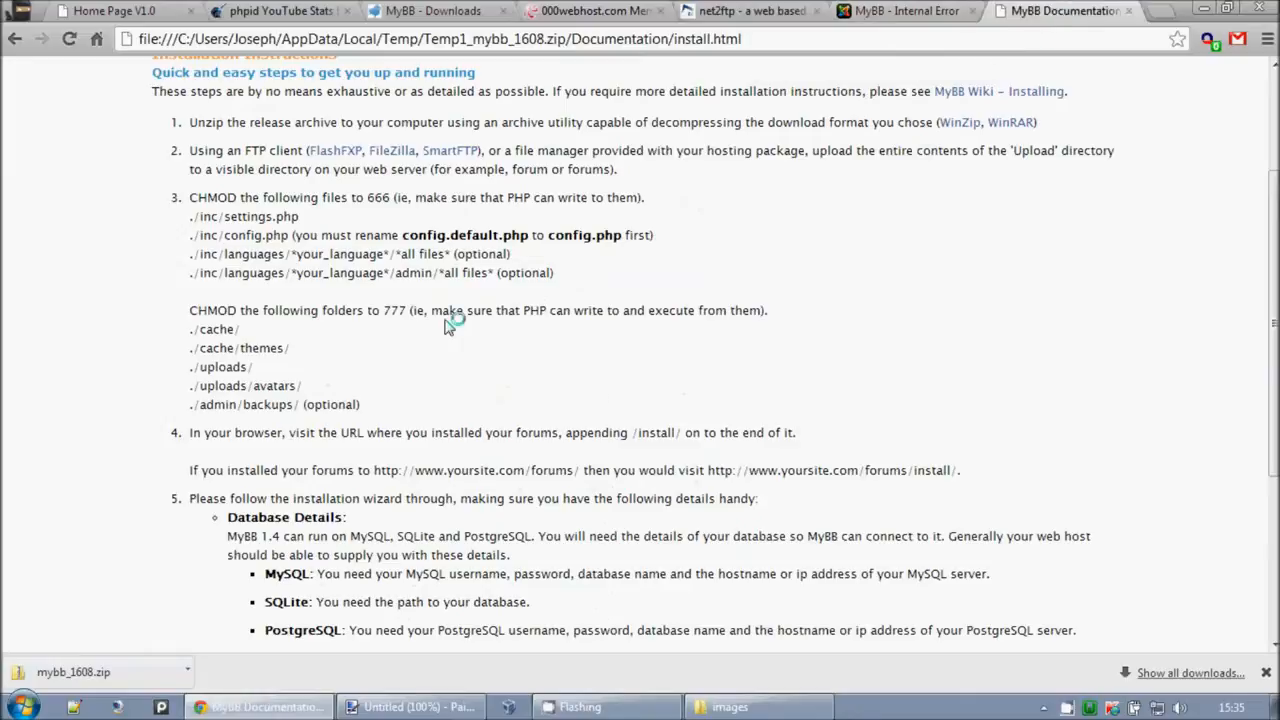
pyautogui.moveTo(257, 236); pyautogui.dragTo(552, 265)
pyautogui.click(289, 278)
pyautogui.moveTo(191, 251); pyautogui.dragTo(550, 268)
pyautogui.click(545, 264)
pyautogui.moveTo(296, 281); pyautogui.dragTo(567, 281)
pyautogui.click(563, 285)
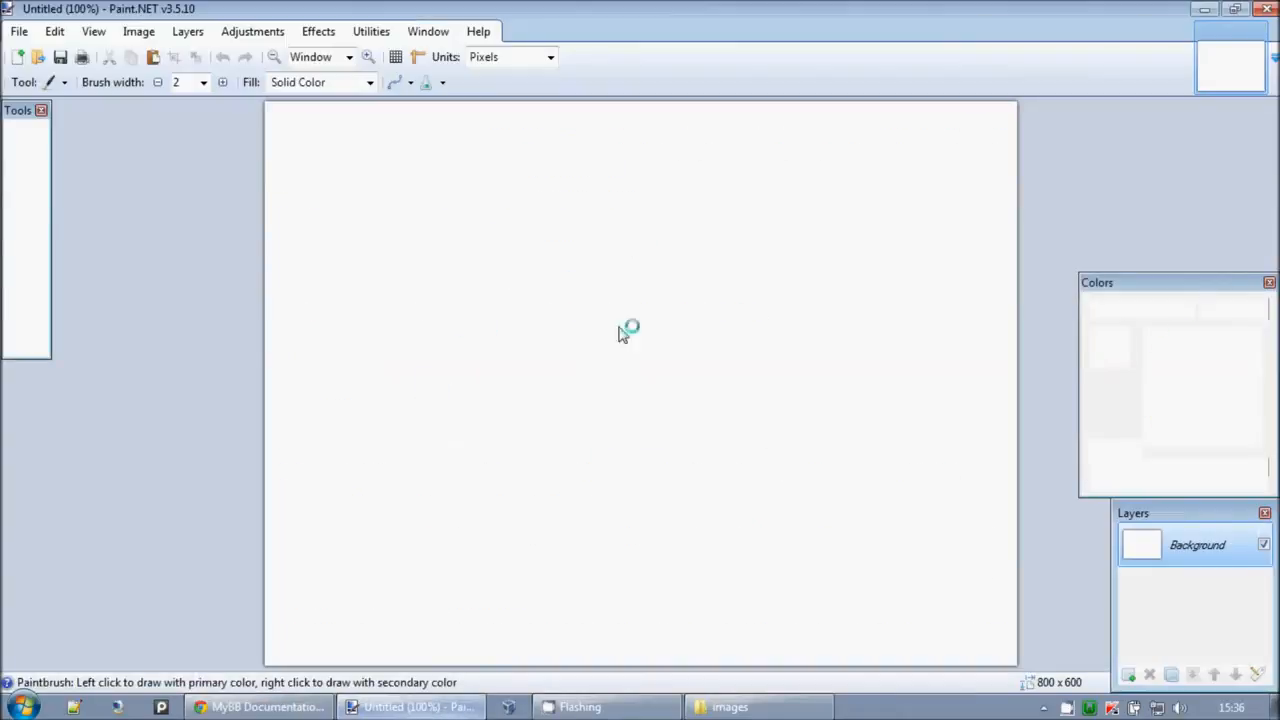
# Step: Glance at the documentation images folder, then return to Chrome's MyBB Internal Error tab
pyautogui.click(748, 708)
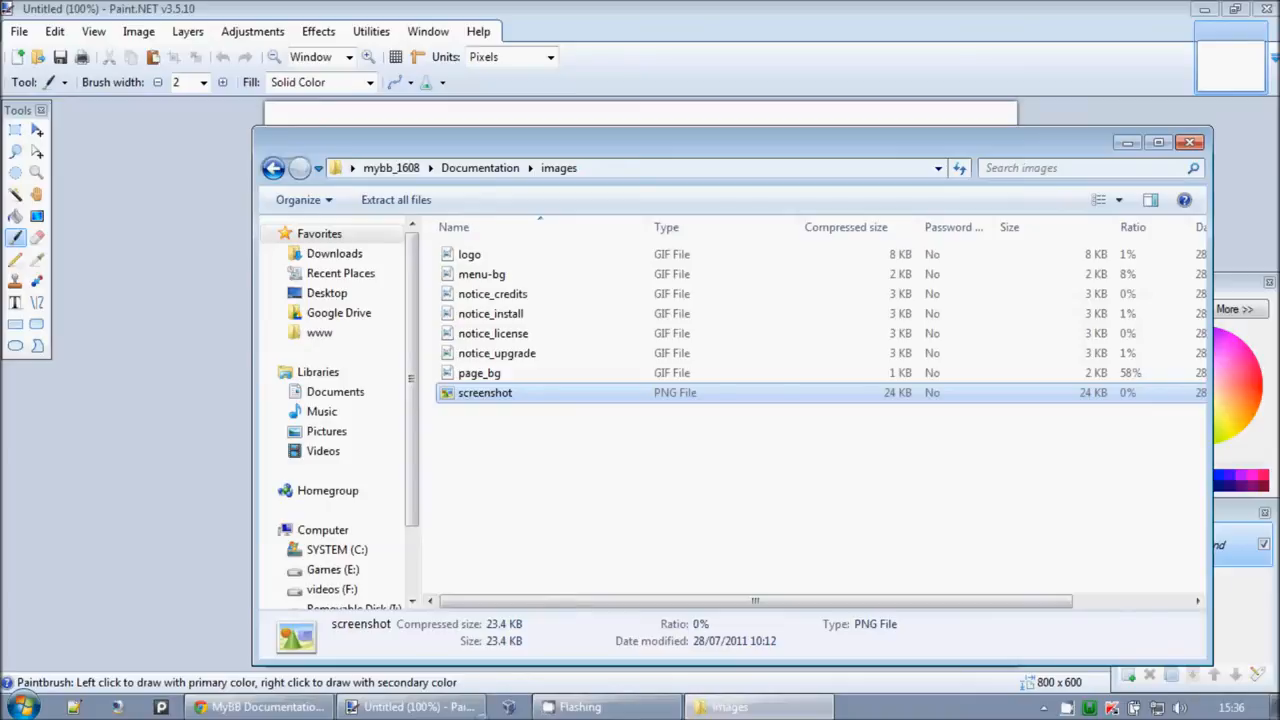
pyautogui.click(260, 707)
pyautogui.click(885, 14)
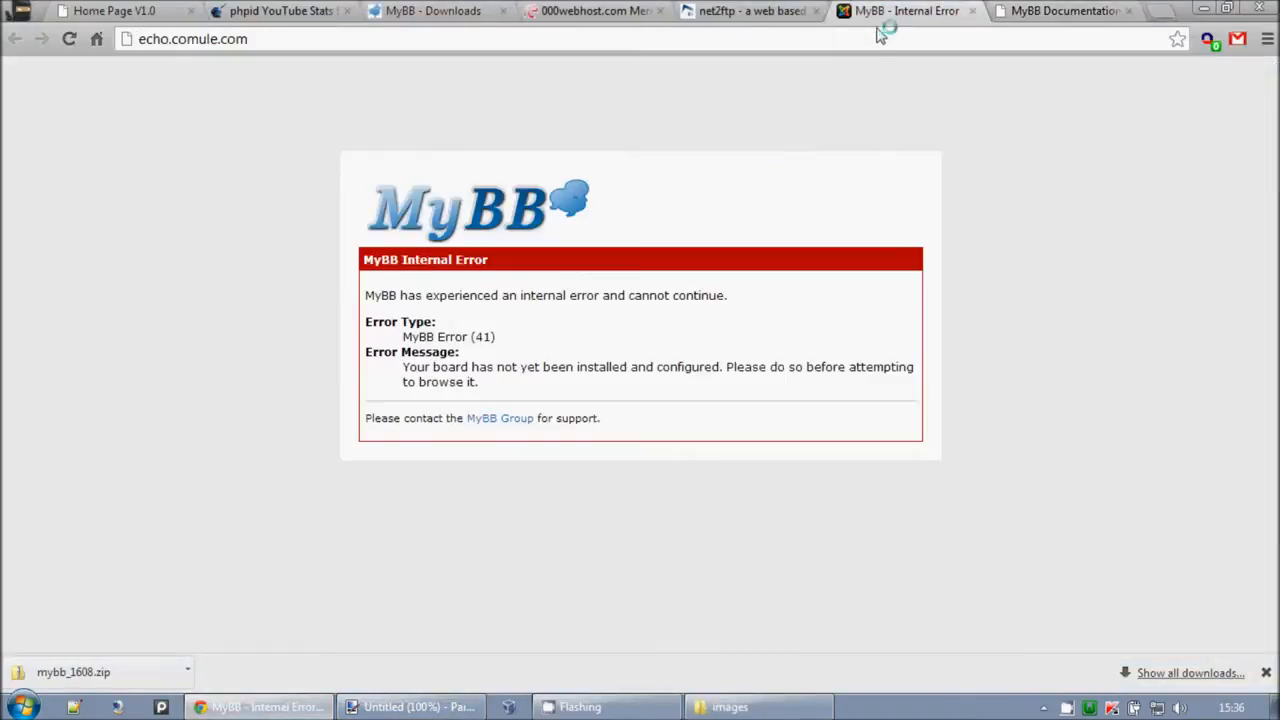
# Step: Load echo.comule.com/install/ and turn off sending anonymous statistics
pyautogui.write('/i')
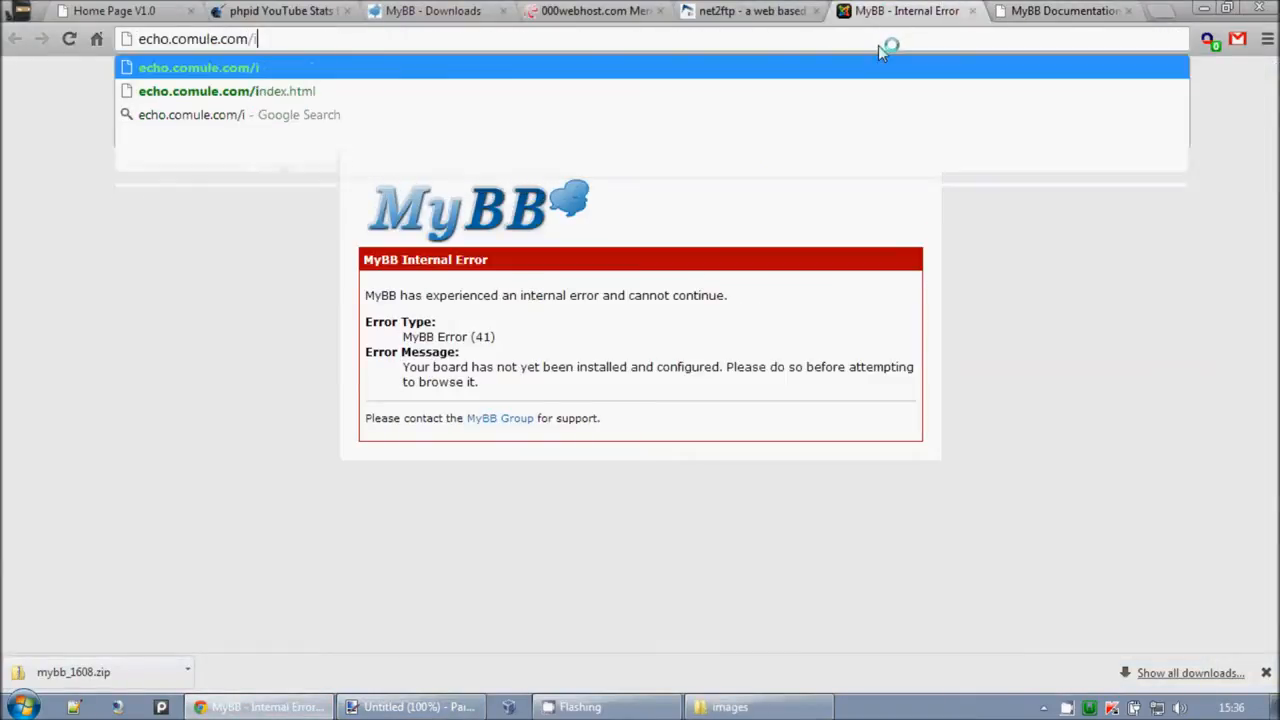
pyautogui.write('nstall/')
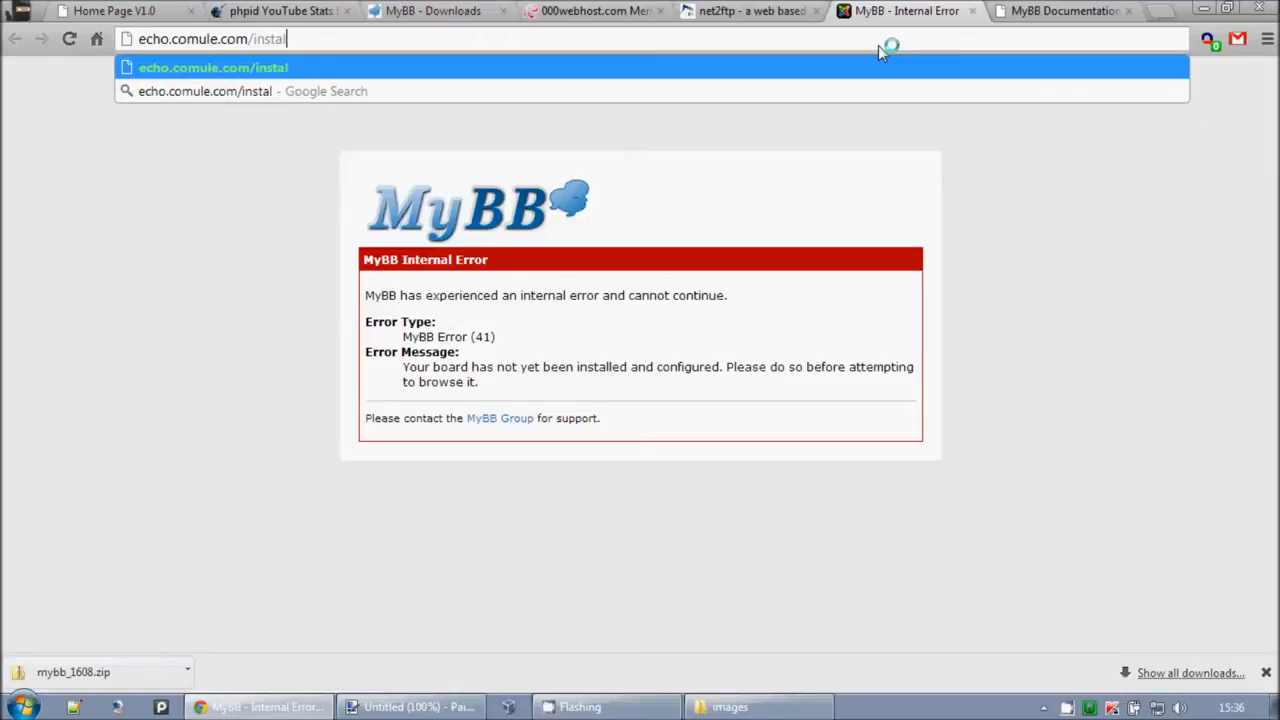
pyautogui.press('Return')
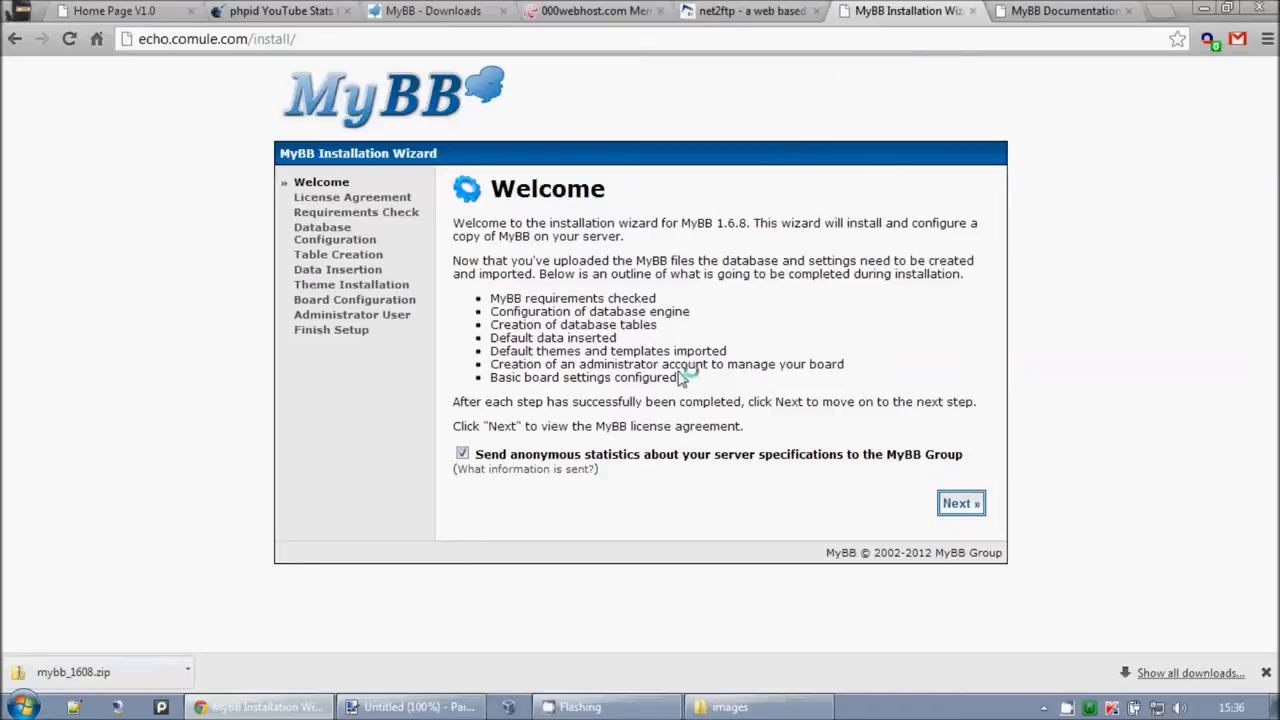
pyautogui.moveTo(610, 458); pyautogui.dragTo(860, 473)
pyautogui.click(862, 473)
pyautogui.click(503, 450)
pyautogui.click(962, 503)
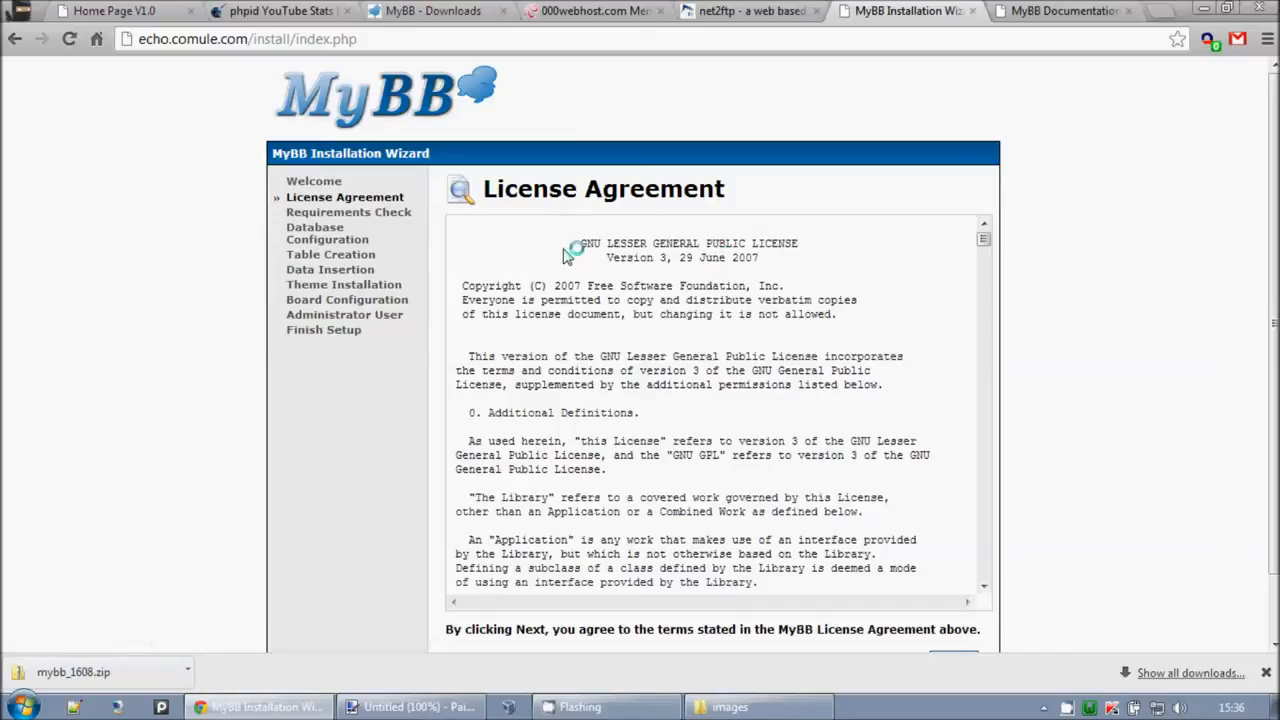
# Step: Accept the MyBB license agreement
pyautogui.moveTo(482, 243); pyautogui.dragTo(775, 300)
pyautogui.click(776, 303)
pyautogui.scroll(-4, 905, 485)
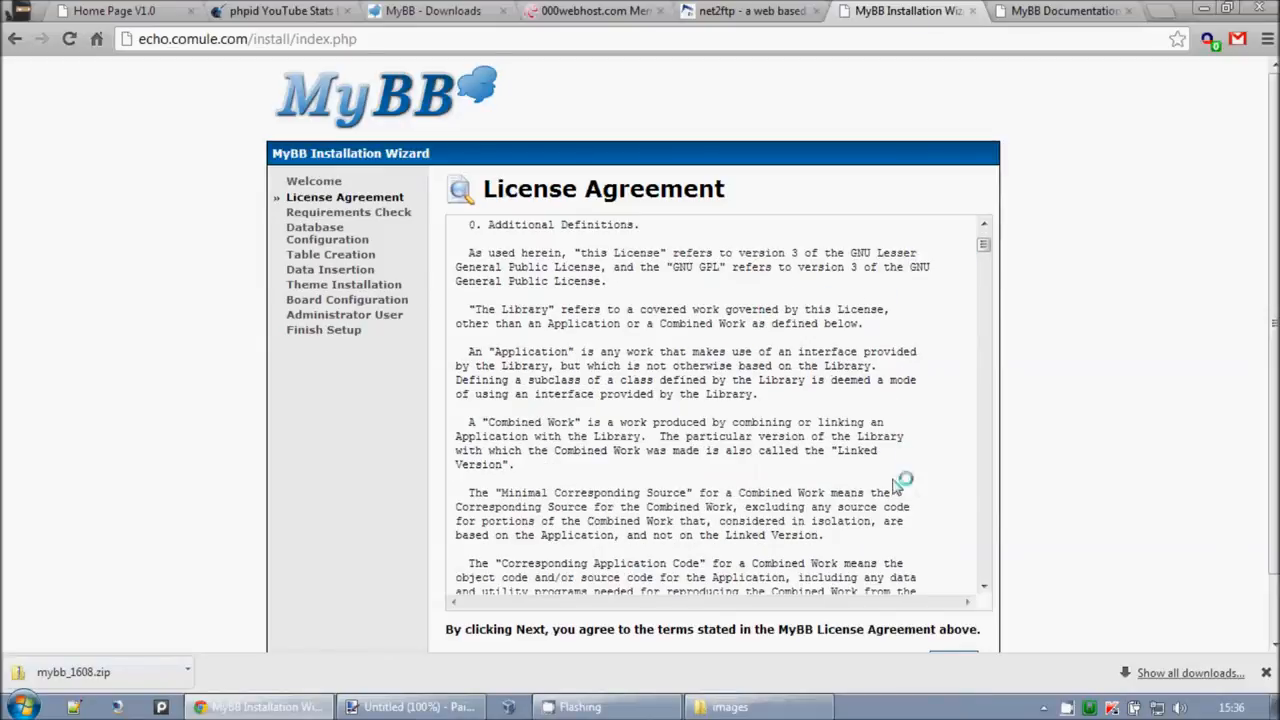
pyautogui.scroll(-2, 905, 465)
pyautogui.click(952, 592)
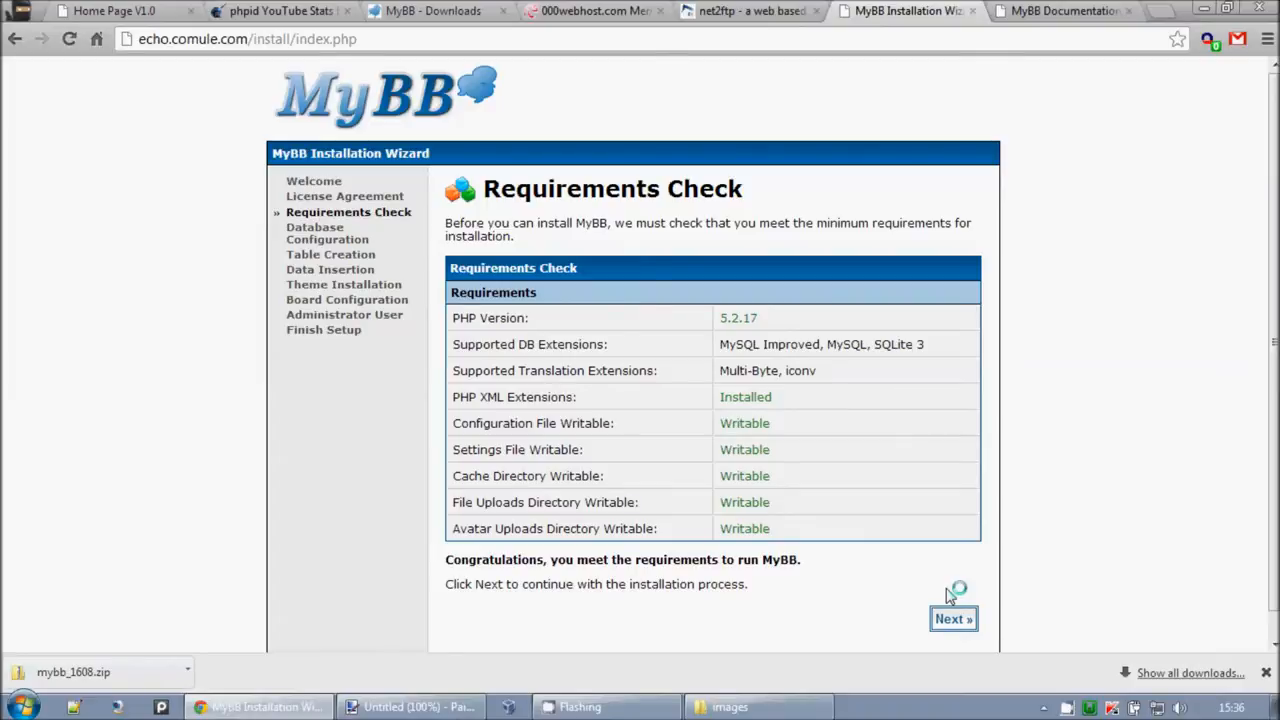
# Step: Review the requirements check: PHP 5.2.17 and the supported database extensions
pyautogui.tripleClick(712, 318)
pyautogui.click(778, 318)
pyautogui.moveTo(722, 317); pyautogui.dragTo(928, 394)
pyautogui.click(766, 324)
pyautogui.click(829, 366)
pyautogui.moveTo(519, 345); pyautogui.dragTo(973, 526)
pyautogui.click(977, 526)
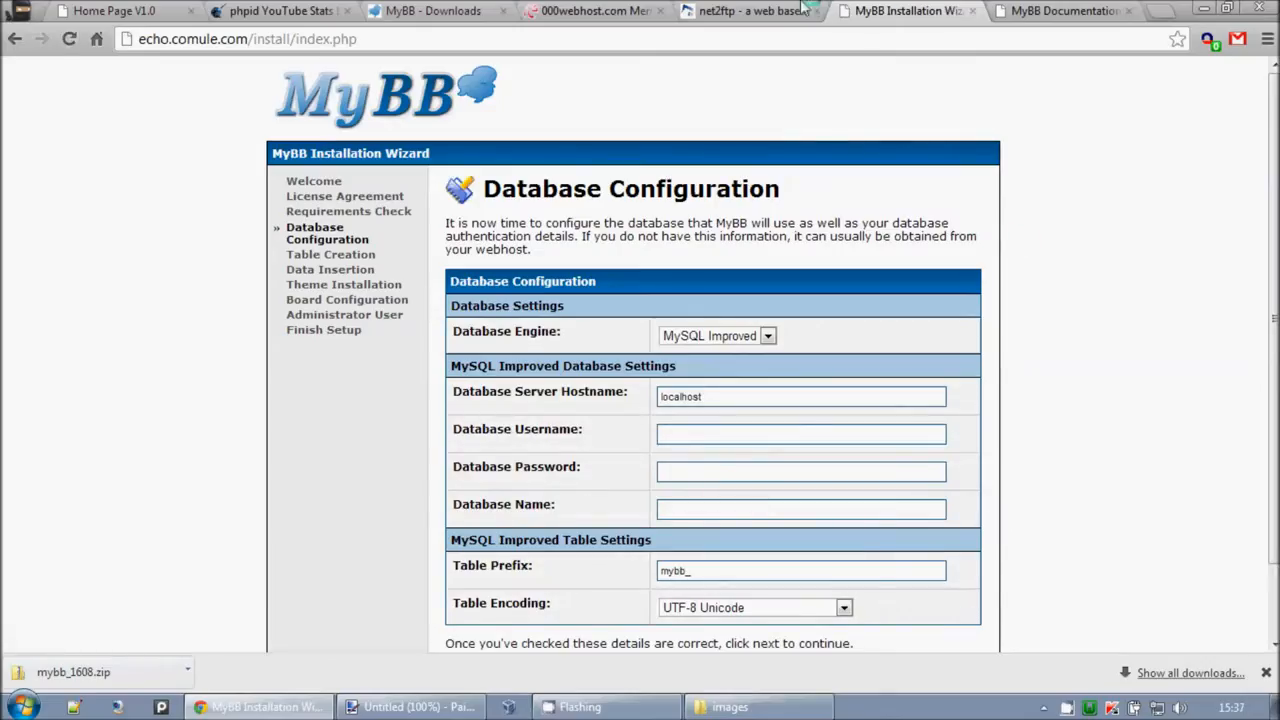
pyautogui.click(592, 10)
# Step: Create a new MySQL database and user with a password in the 000webhost panel
pyautogui.scroll(-2, 479, 435)
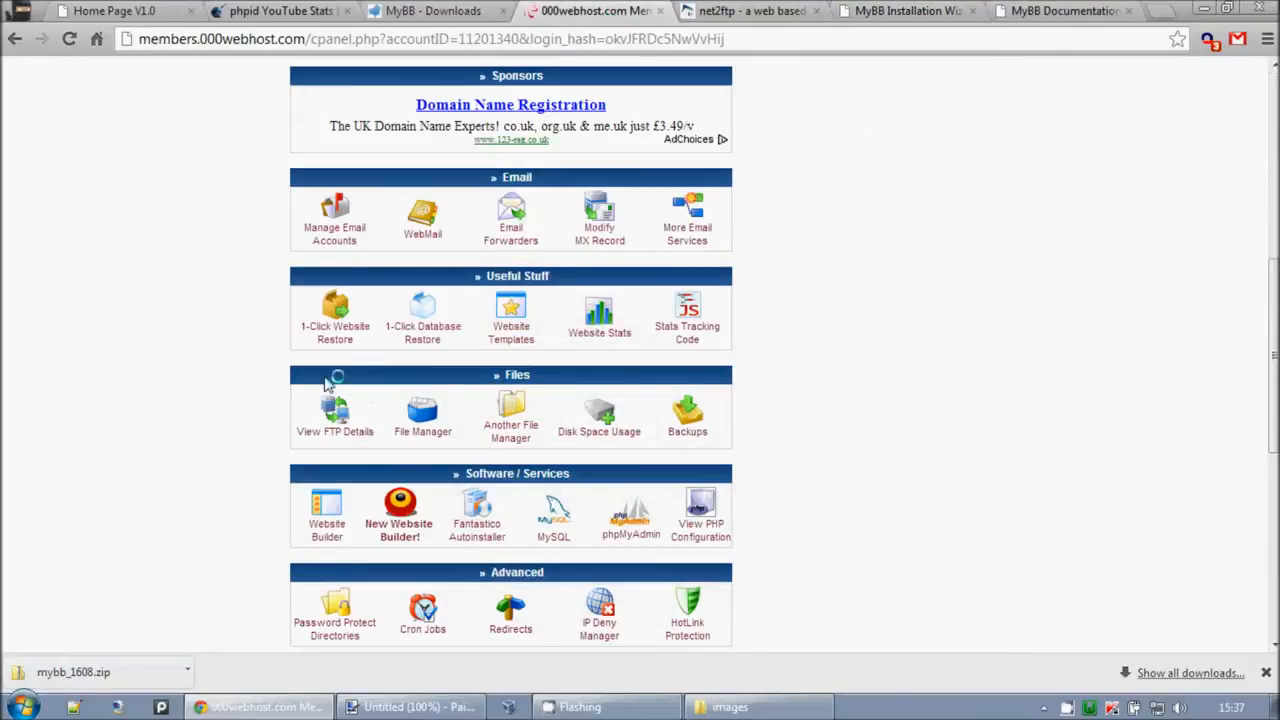
pyautogui.click(545, 517)
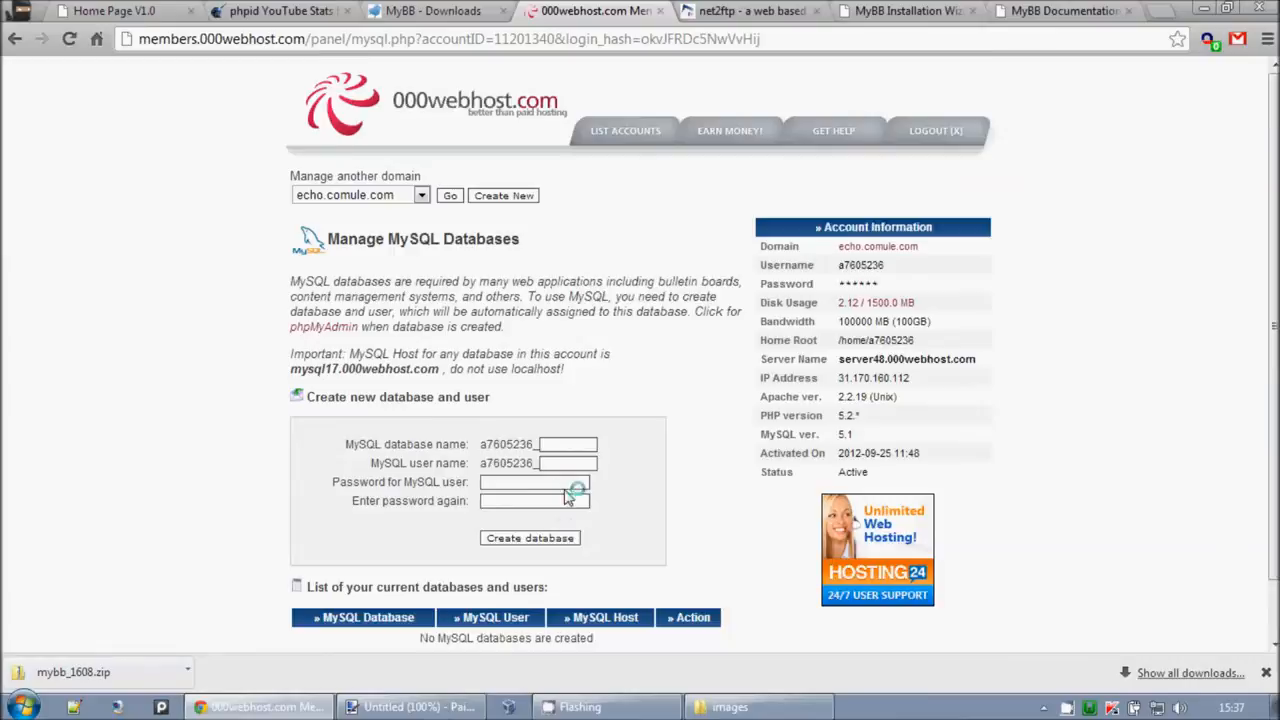
pyautogui.scroll(-1, 556, 515)
pyautogui.click(565, 382)
pyautogui.click(558, 397)
pyautogui.click(565, 398)
pyautogui.write('12')
pyautogui.click(548, 418)
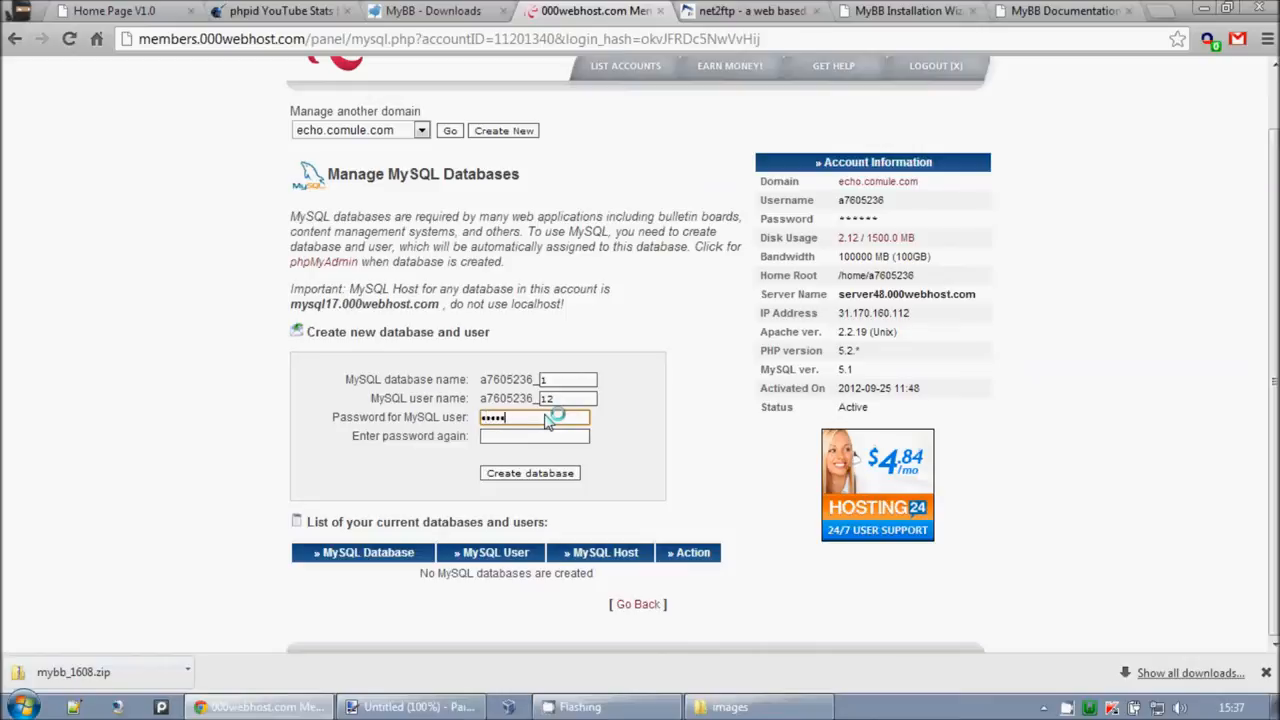
pyautogui.press('Tab')
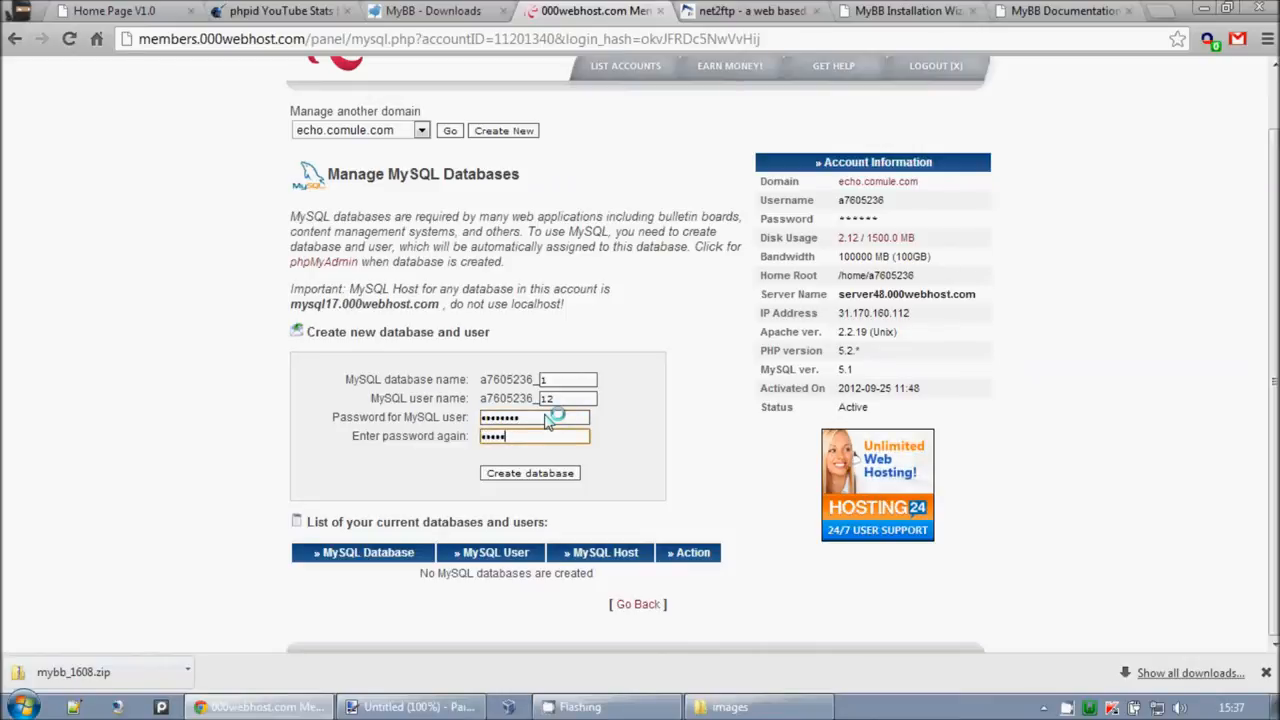
pyautogui.click(505, 473)
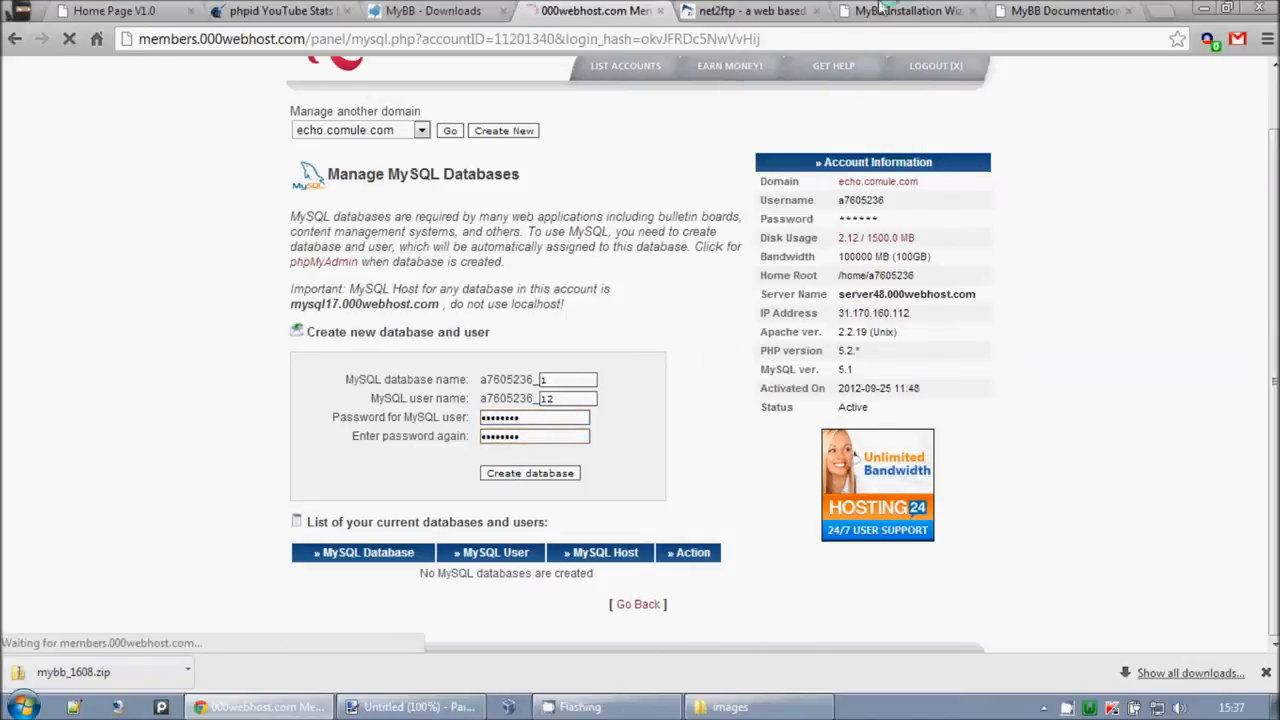
# Step: Set the installer's database engine to MySQL and copy the host mysql17.000webhost.com
pyautogui.click(805, 10)
pyautogui.click(905, 10)
pyautogui.click(735, 340)
pyautogui.click(893, 350)
pyautogui.click(713, 336)
pyautogui.click(705, 369)
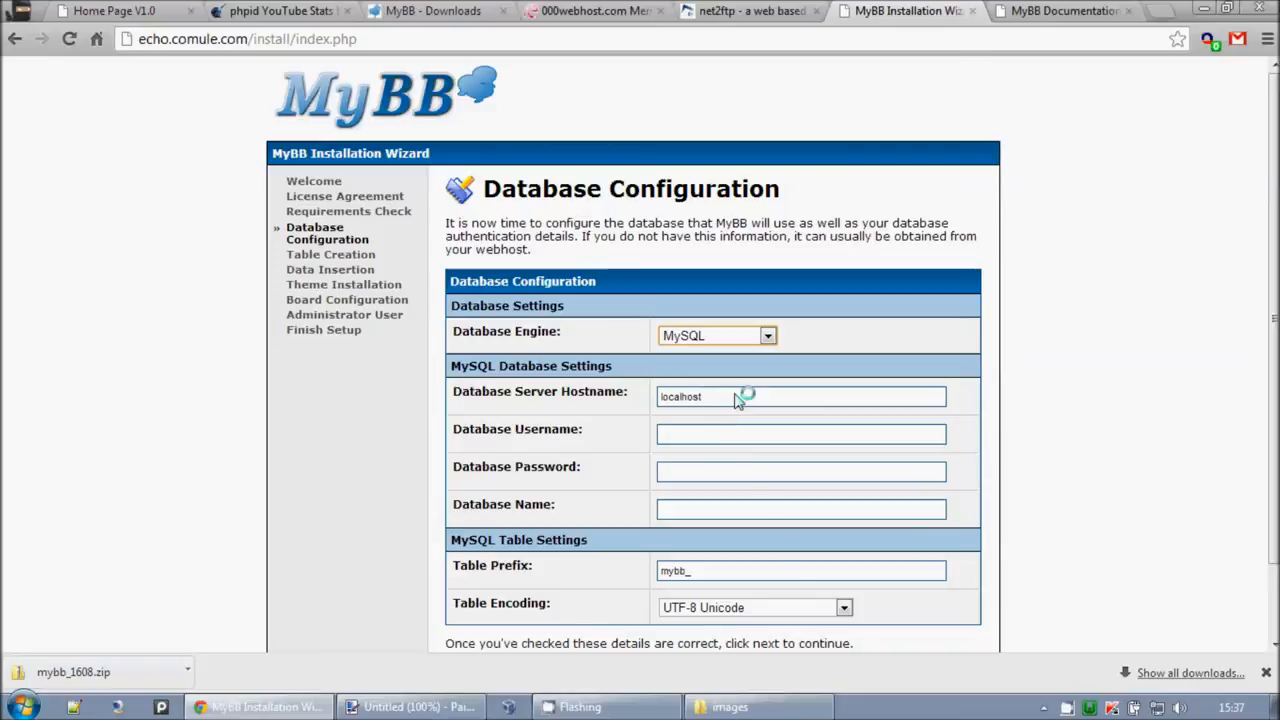
pyautogui.click(595, 10)
pyautogui.moveTo(410, 327); pyautogui.dragTo(584, 334)
pyautogui.hotkey('ctrl', 'c')
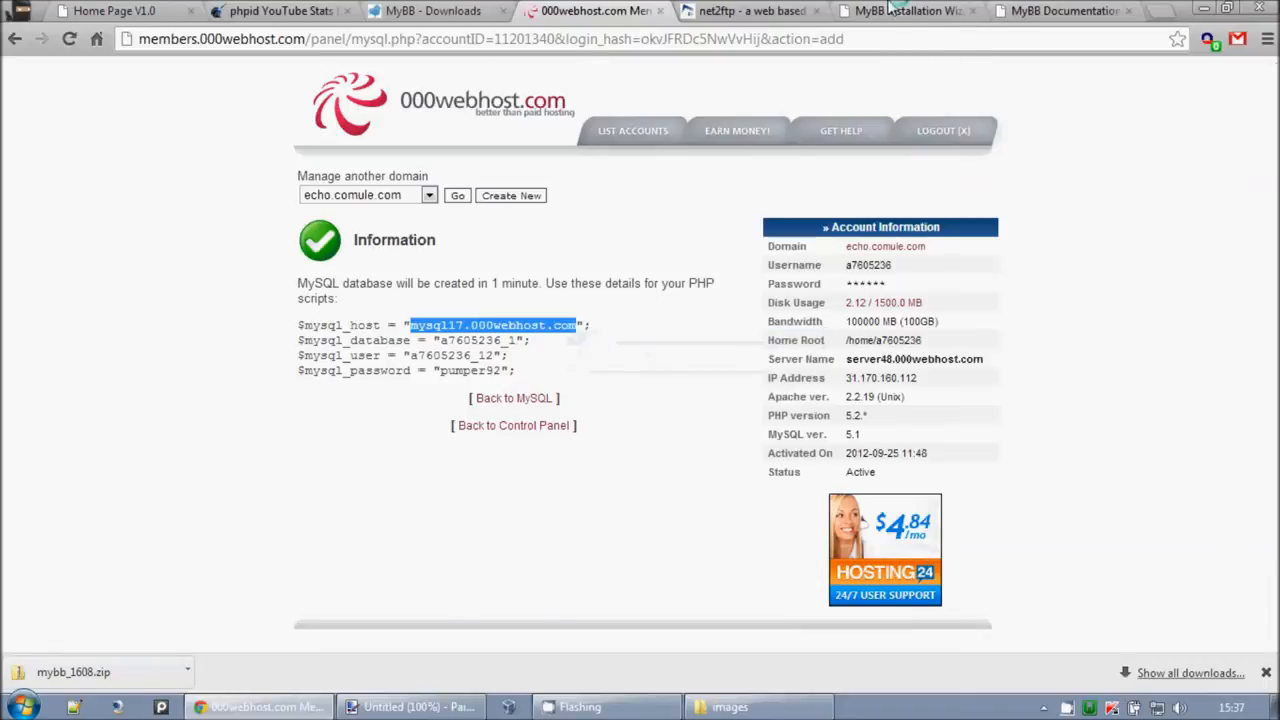
# Step: Replace localhost with mysql17.000webhost.com as the Database Server Hostname
pyautogui.click(890, 10)
pyautogui.doubleClick(754, 398)
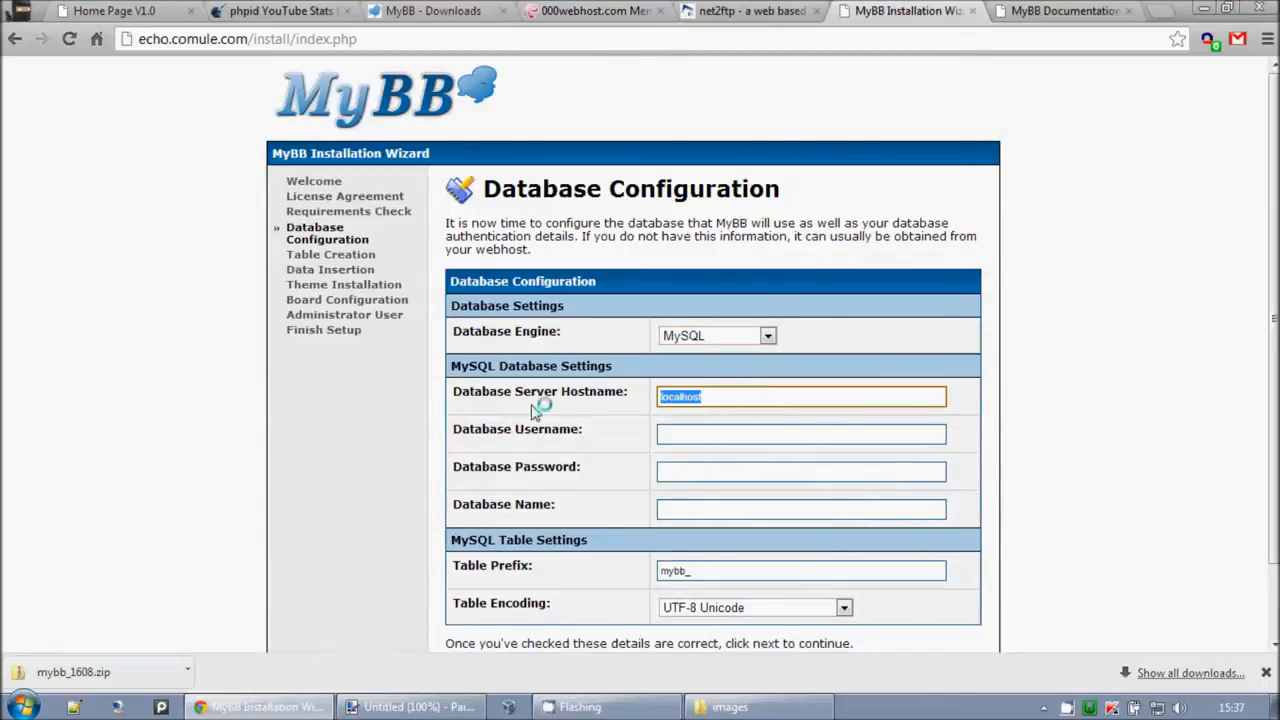
pyautogui.hotkey('ctrl', 'v')
pyautogui.click(694, 435)
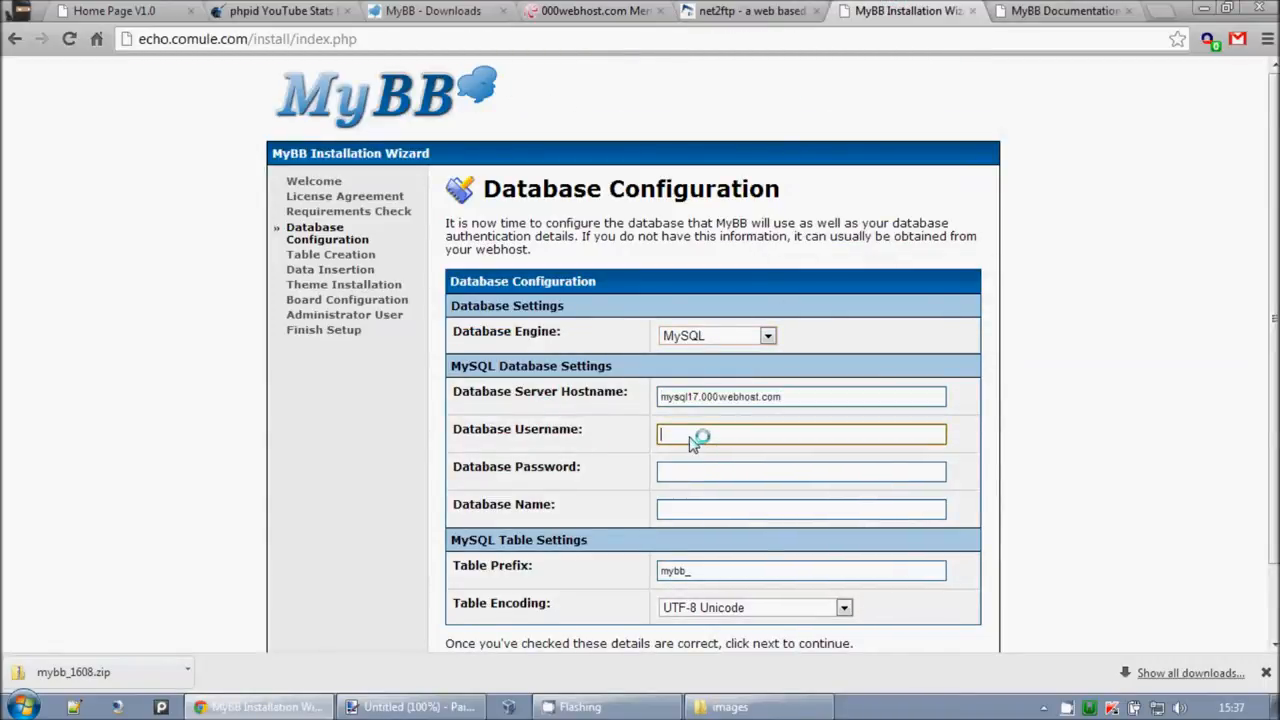
# Step: Fill in the database username, password and database name from the host's details
pyautogui.click(698, 10)
pyautogui.click(605, 10)
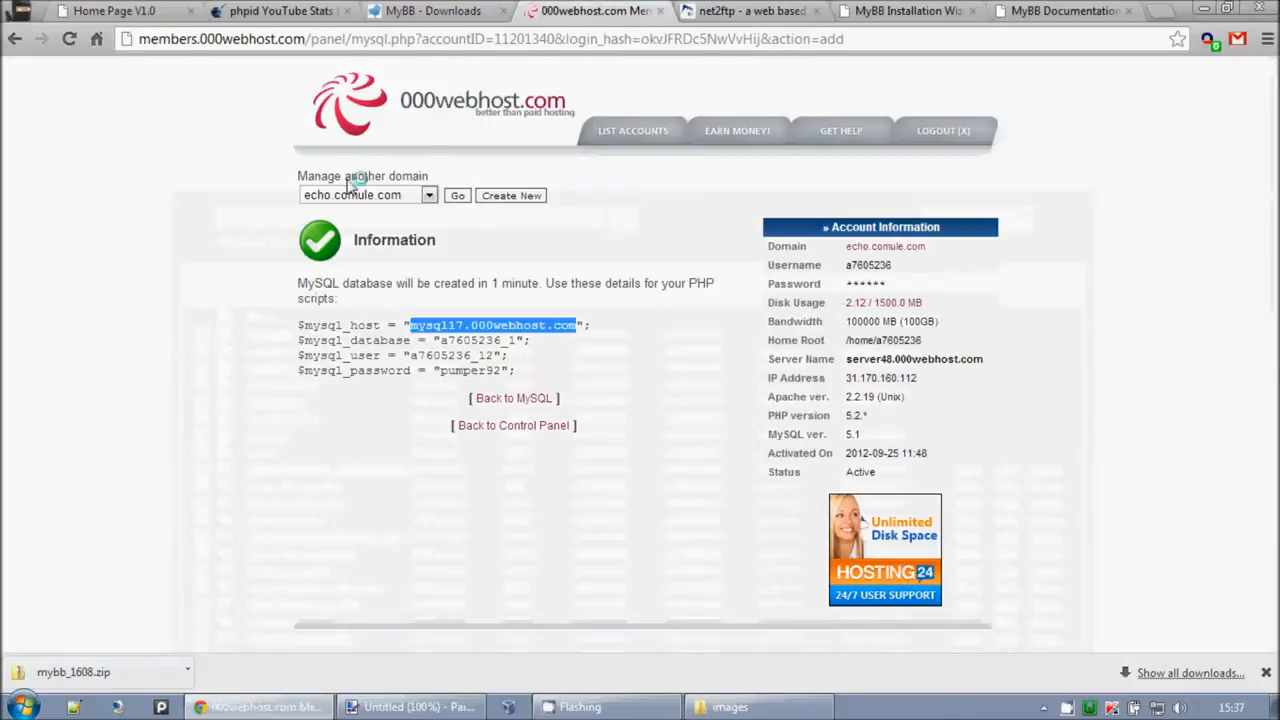
pyautogui.moveTo(440, 342); pyautogui.dragTo(503, 342)
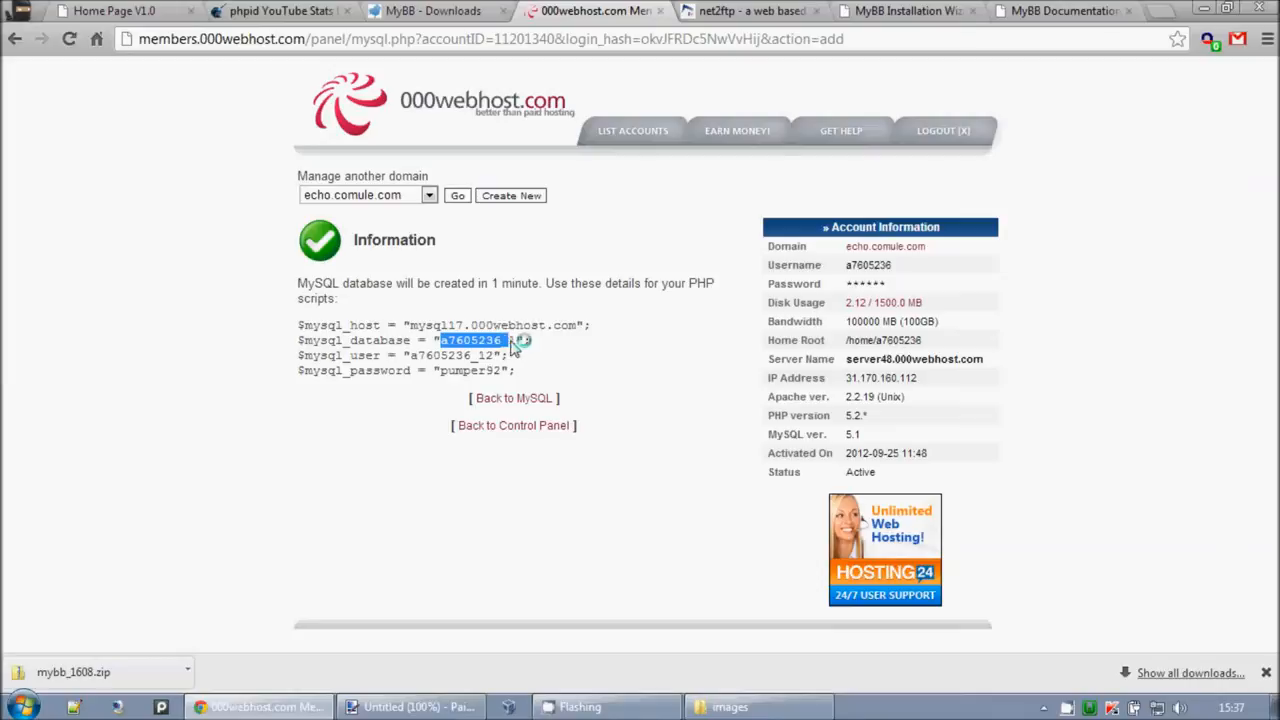
pyautogui.click(750, 10)
pyautogui.click(905, 10)
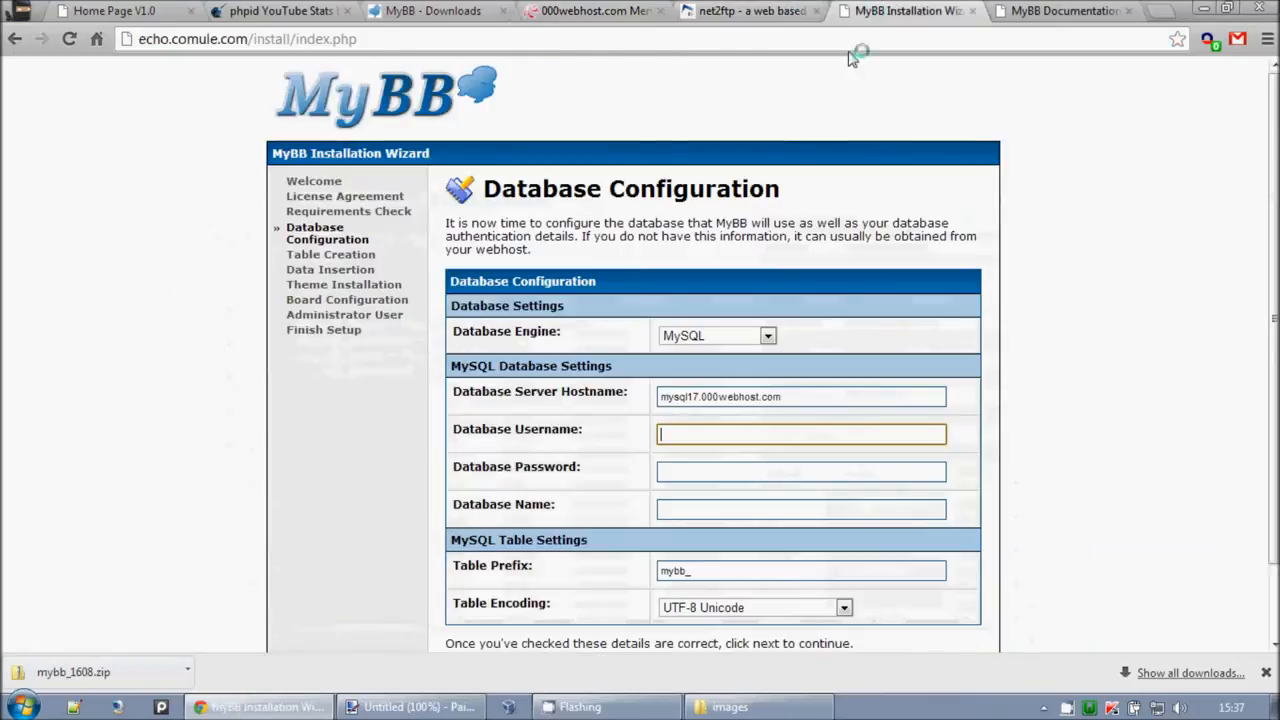
pyautogui.hotkey('ctrl', 'v')
pyautogui.click(712, 474)
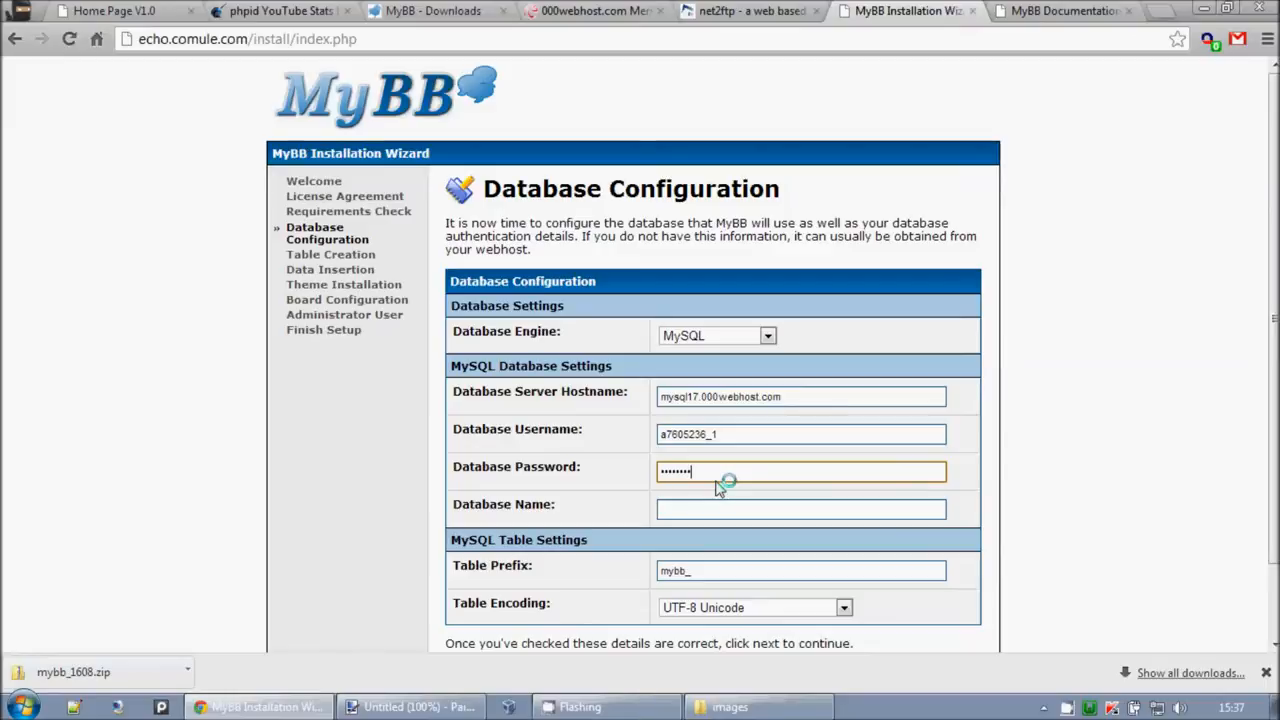
pyautogui.click(716, 506)
pyautogui.write('a7605236_1')
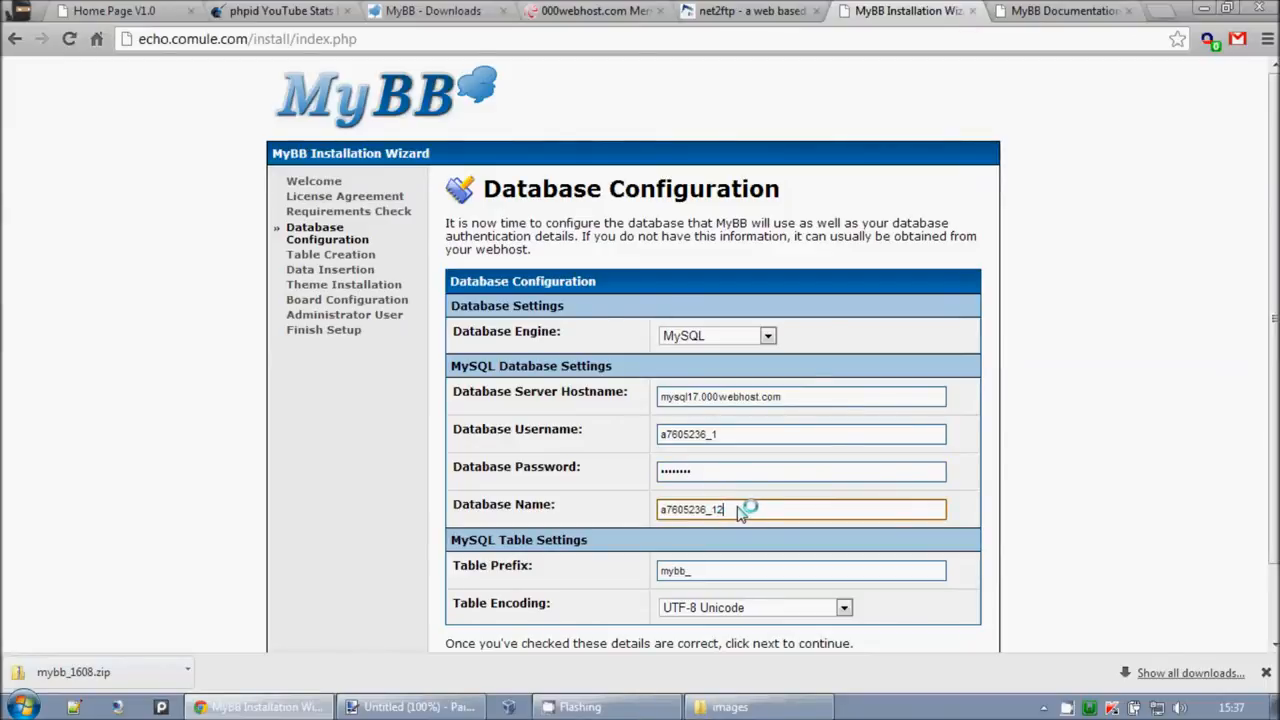
# Step: Keep UTF-8 Unicode table encoding and submit the database configuration
pyautogui.click(584, 505)
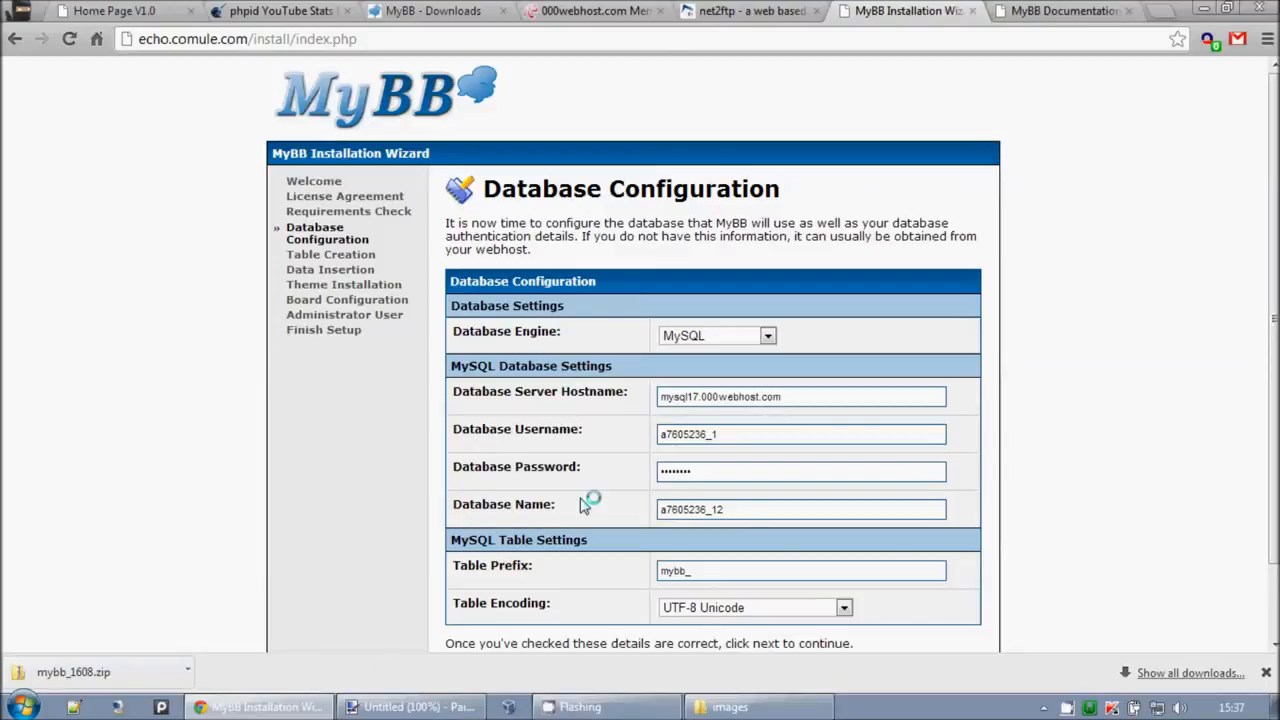
pyautogui.scroll(-2, 584, 505)
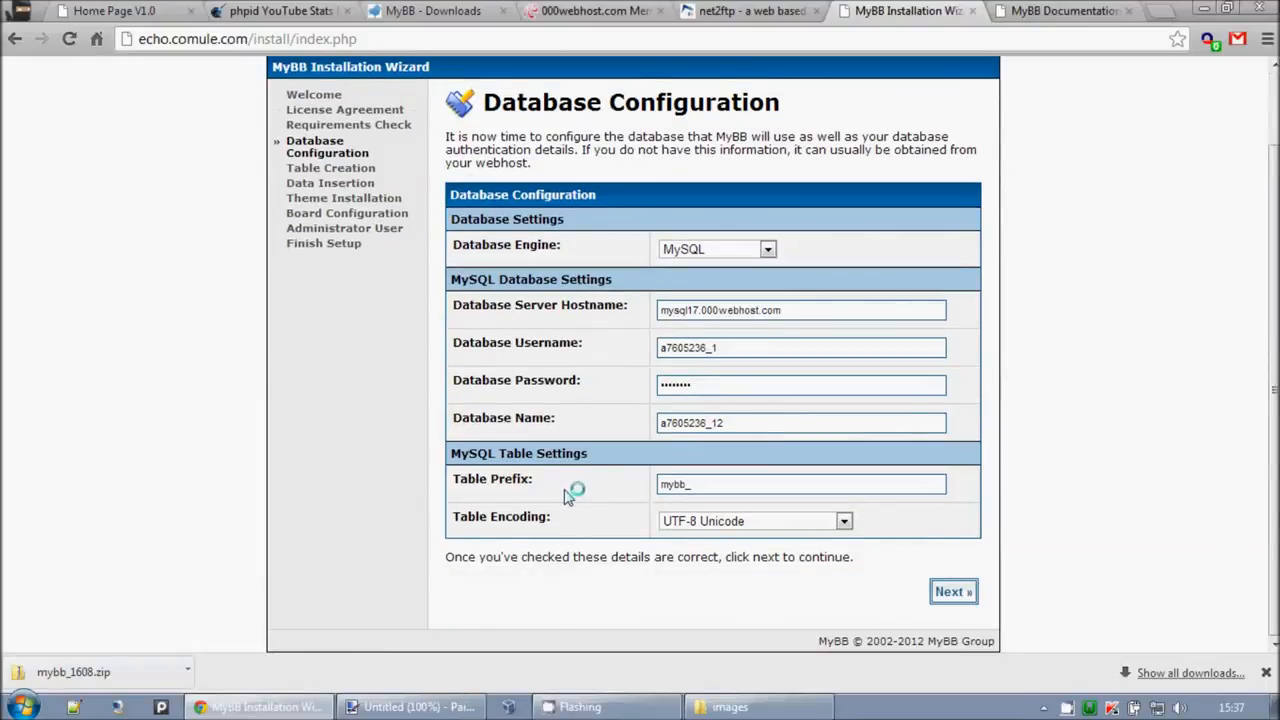
pyautogui.click(695, 521)
pyautogui.click(738, 528)
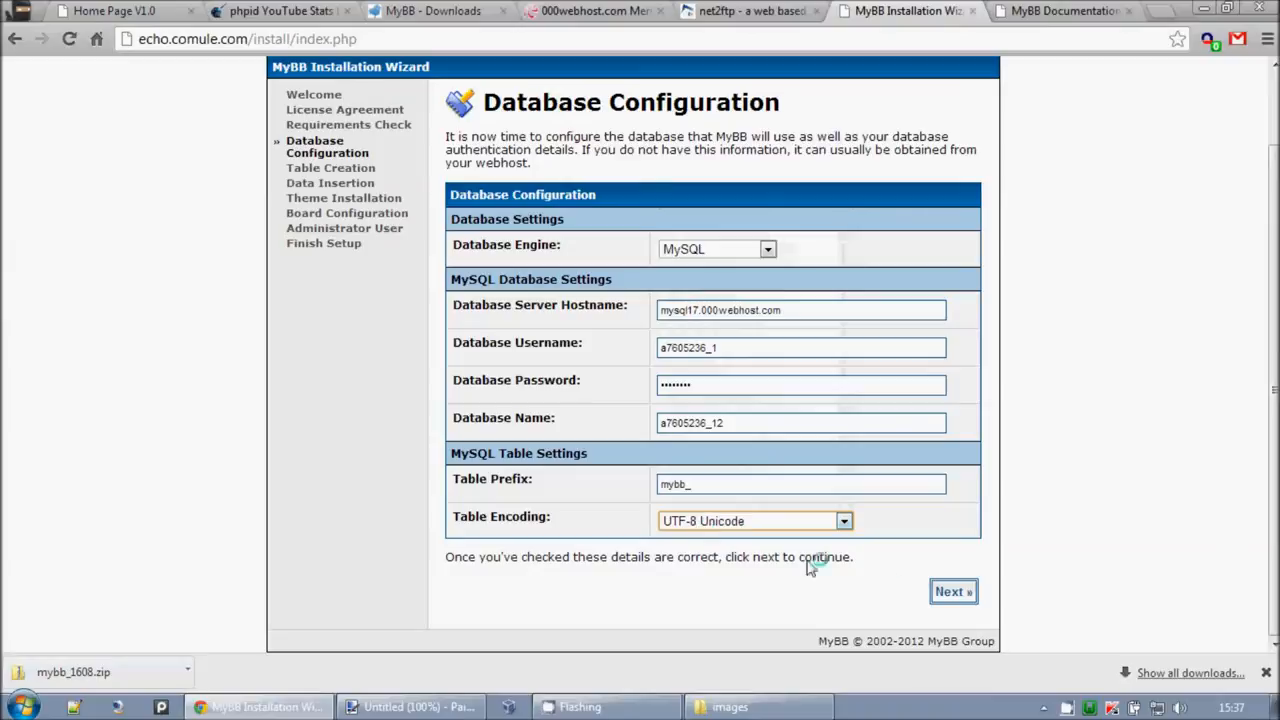
pyautogui.click(953, 592)
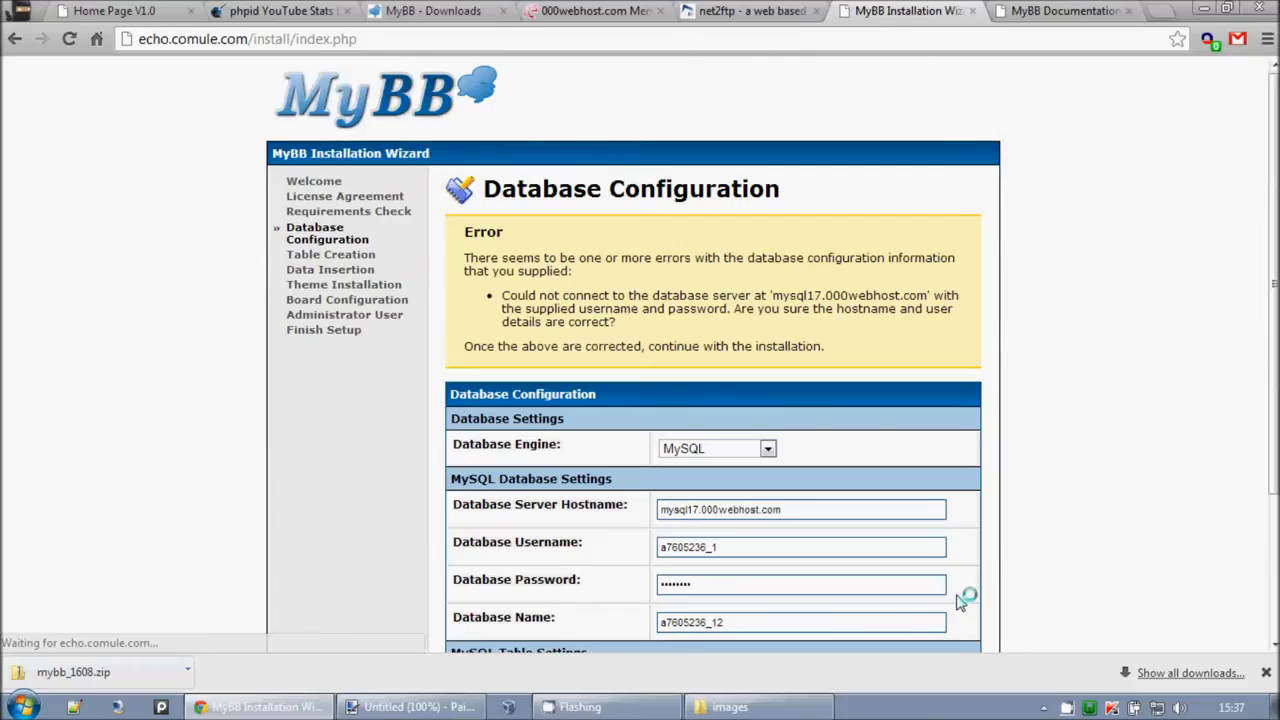
# Step: Swap the Database Username and Database Name values to match the host's details and resubmit
pyautogui.moveTo(500, 294); pyautogui.dragTo(838, 326)
pyautogui.click(838, 326)
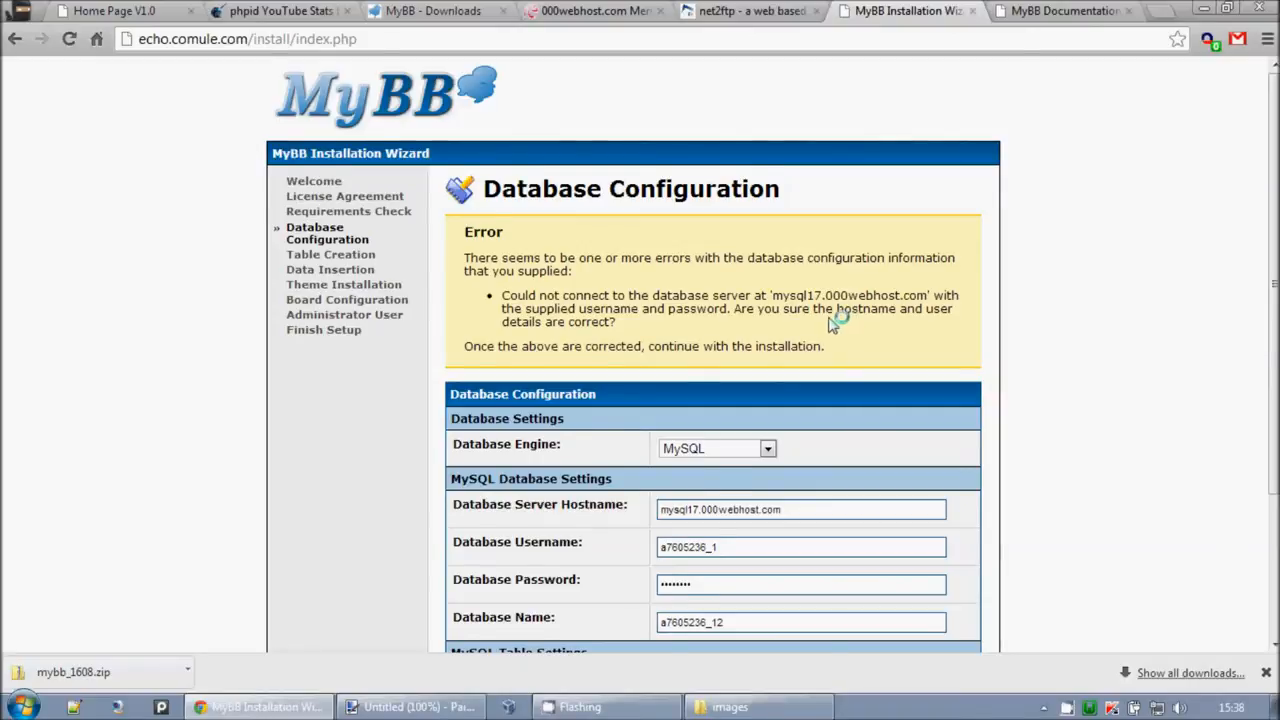
pyautogui.scroll(-1, 833, 320)
pyautogui.click(700, 10)
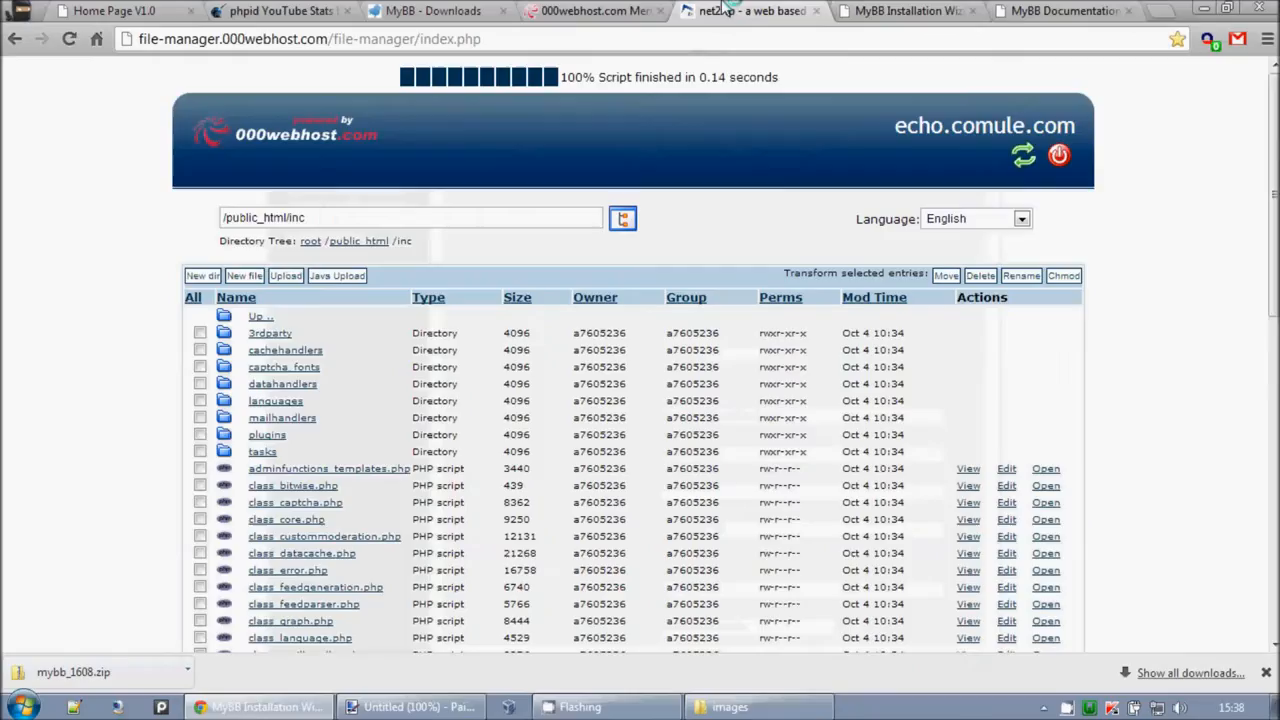
pyautogui.click(615, 10)
pyautogui.click(345, 355)
pyautogui.click(930, 10)
pyautogui.click(812, 537)
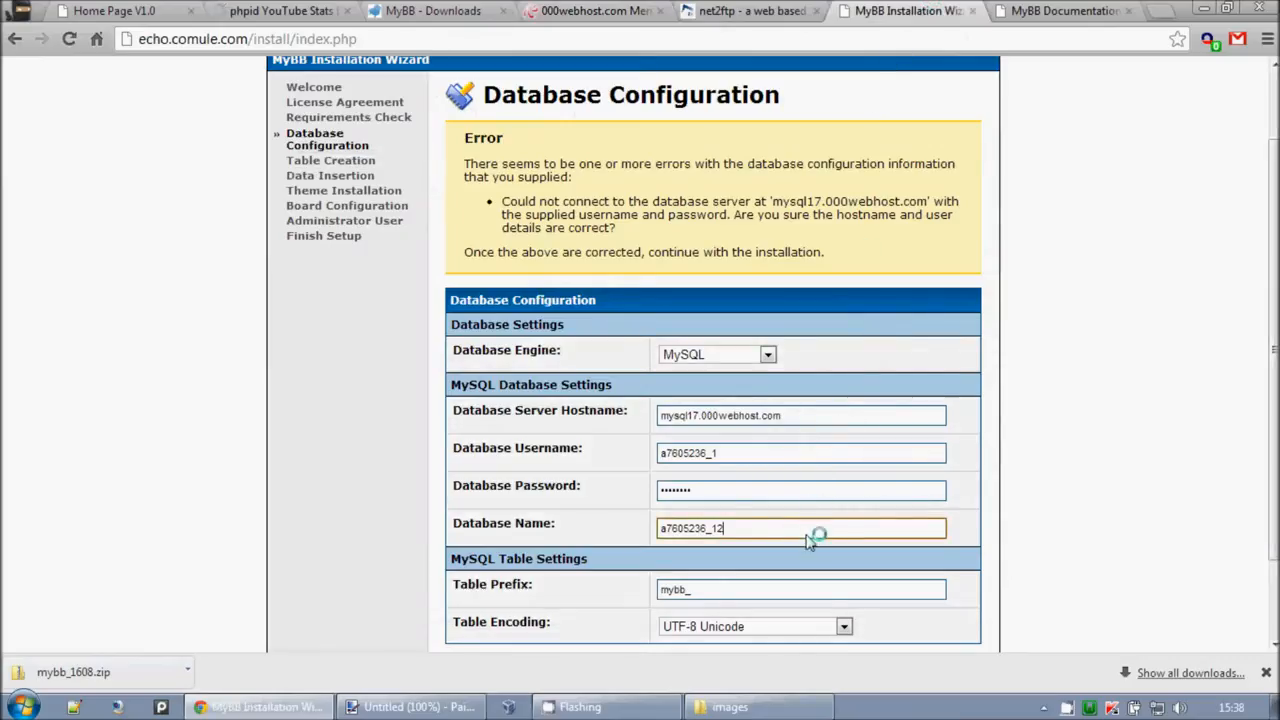
pyautogui.click(808, 465)
pyautogui.scroll(-1, 945, 465)
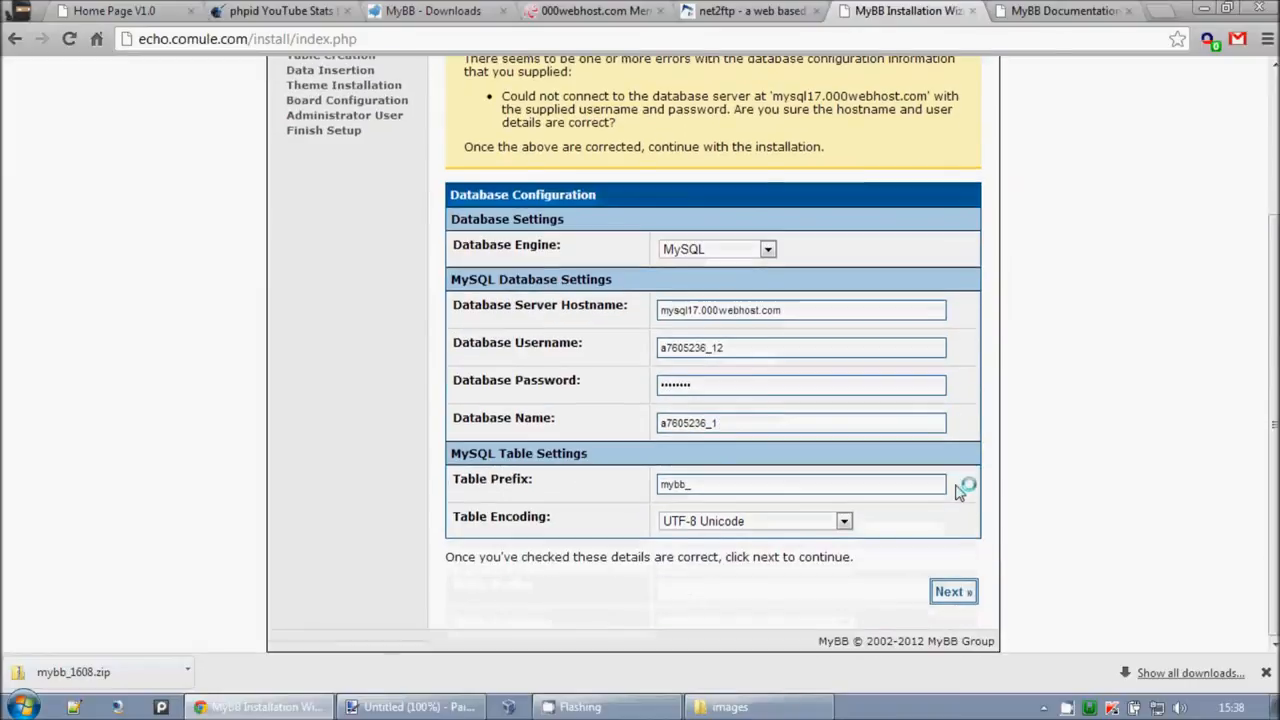
pyautogui.click(952, 592)
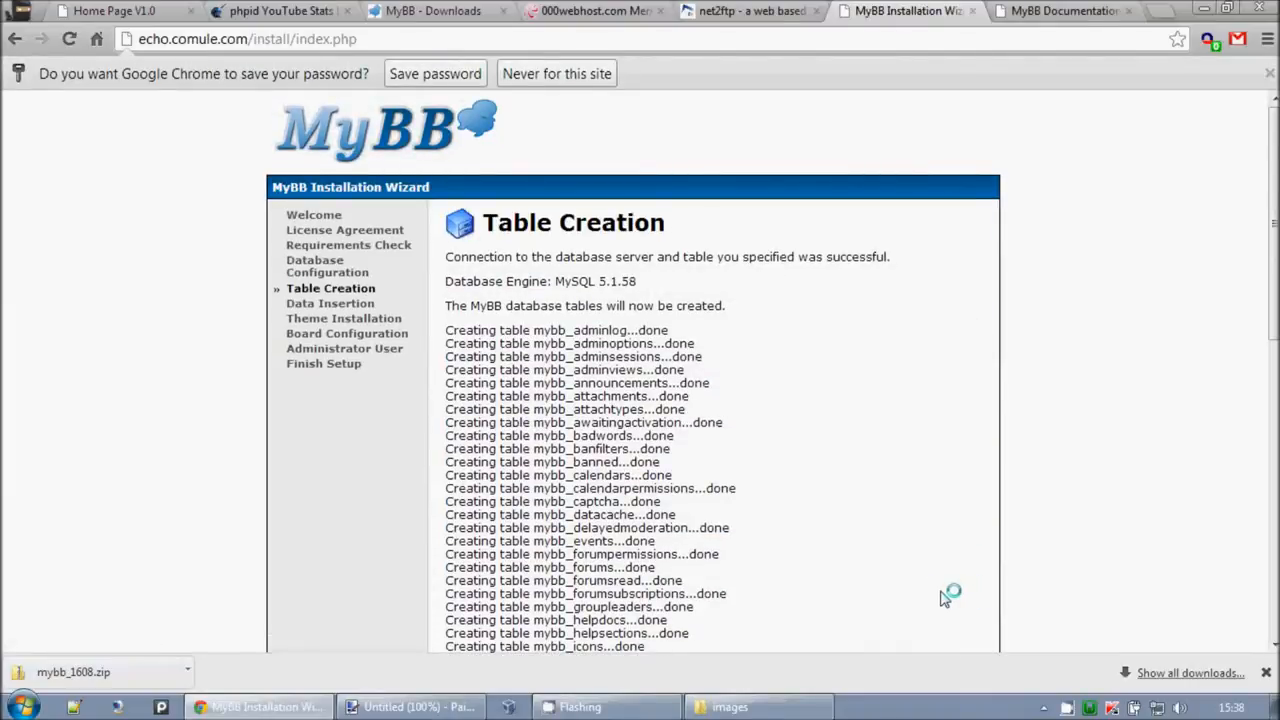
# Step: Dismiss Chrome's save-password prompt and return to the 000webhost control panel home
pyautogui.click(1270, 76)
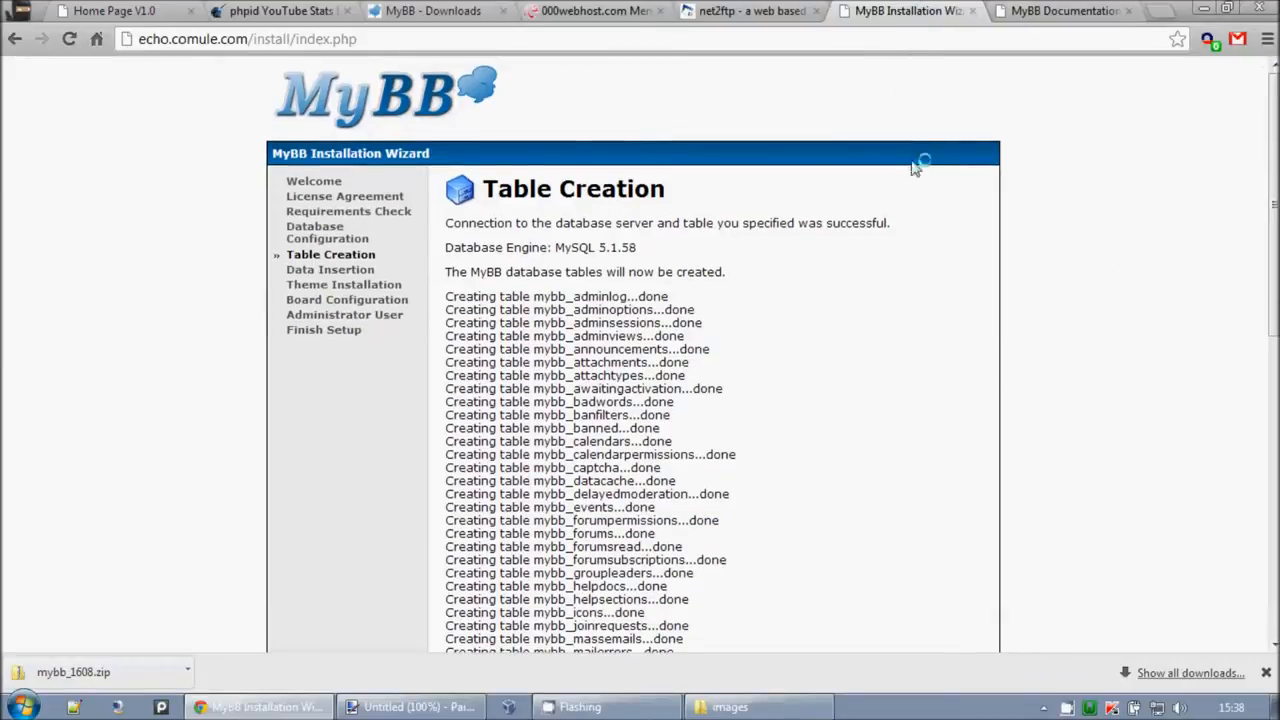
pyautogui.scroll(-7, 870, 257)
pyautogui.scroll(8, 870, 257)
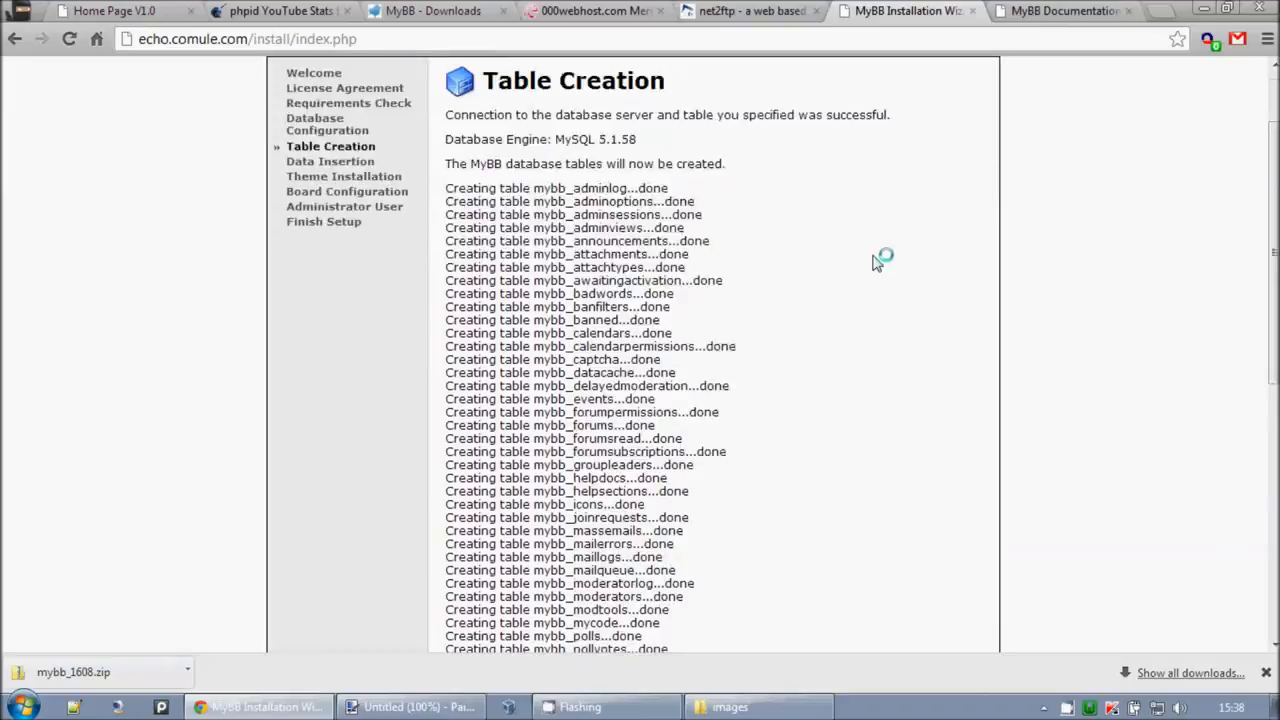
pyautogui.click(712, 11)
pyautogui.click(630, 9)
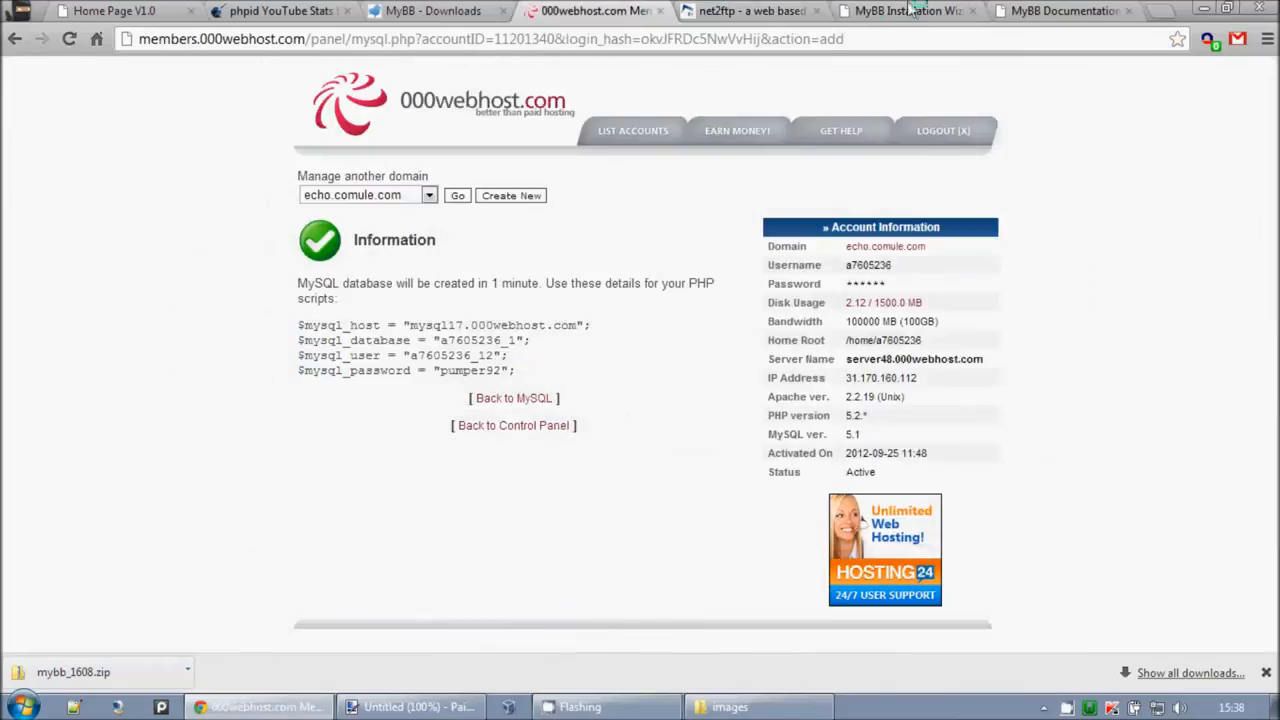
pyautogui.click(1060, 11)
pyautogui.click(566, 11)
pyautogui.click(512, 425)
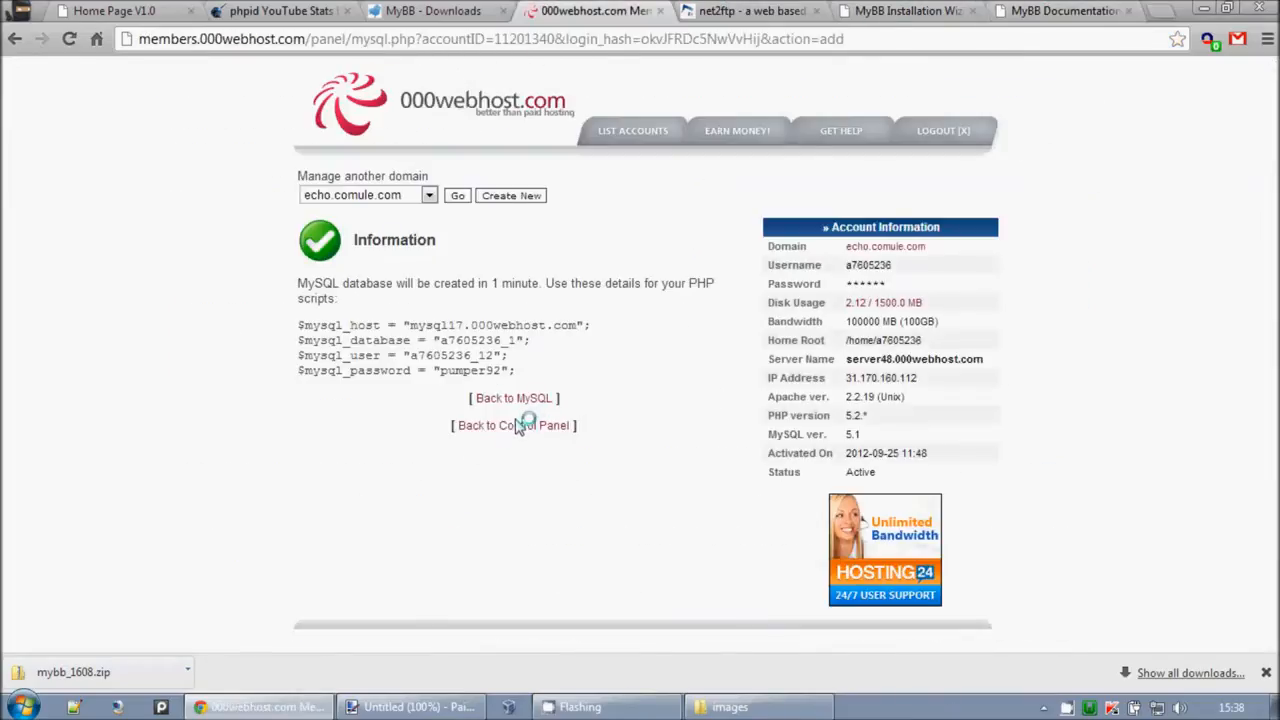
# Step: Check in phpMyAdmin that the database lists 70 mybb_ tables, then return to the installer
pyautogui.scroll(-3, 560, 428)
pyautogui.scroll(-3, 560, 428)
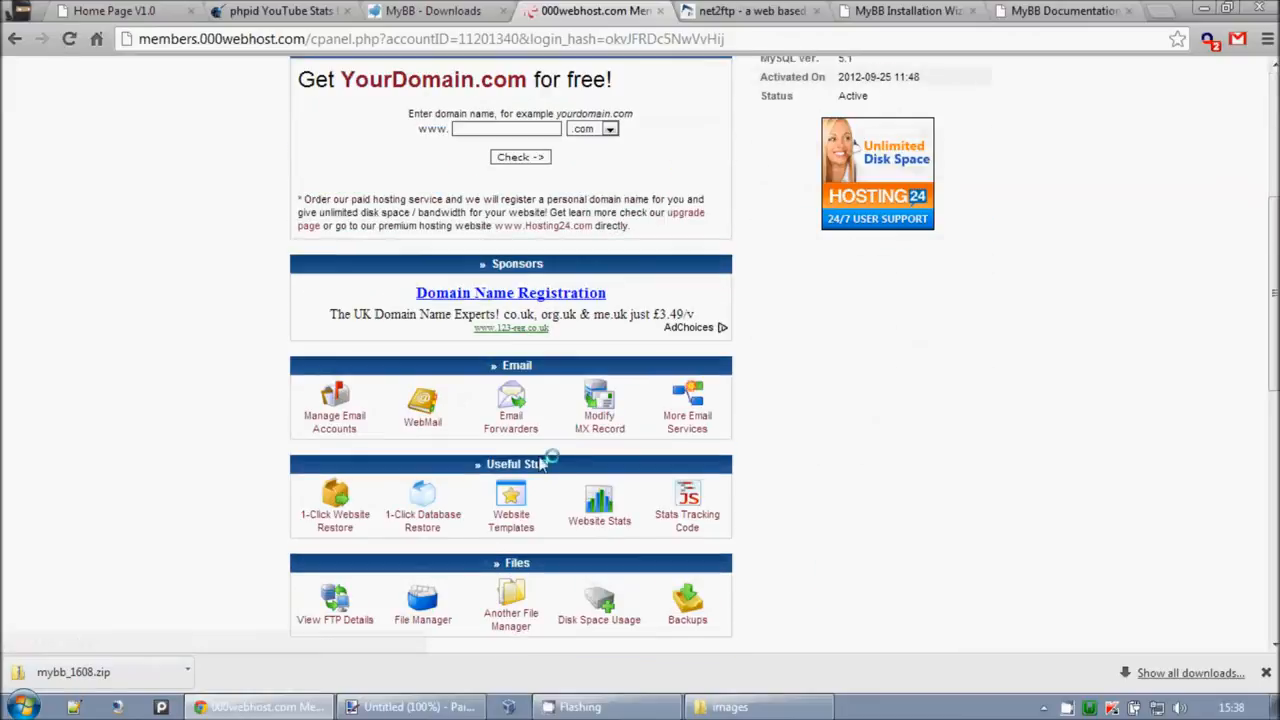
pyautogui.click(630, 520)
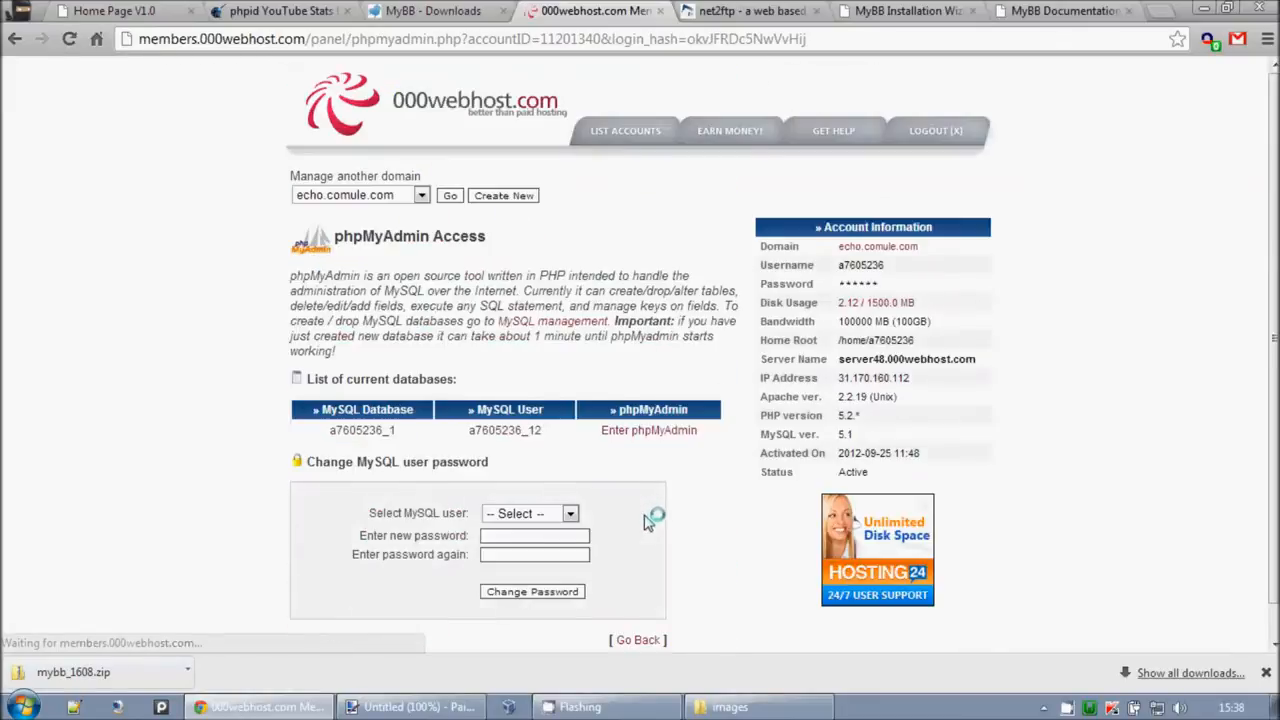
pyautogui.scroll(-1, 640, 500)
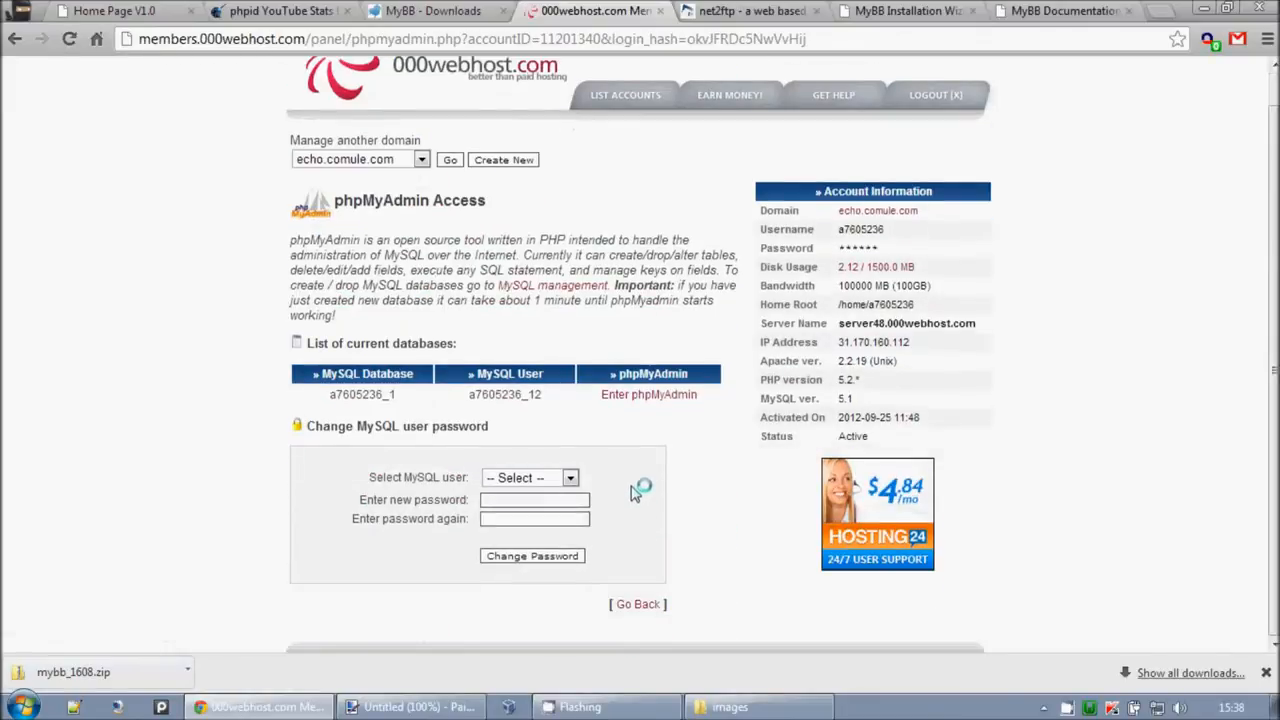
pyautogui.click(636, 397)
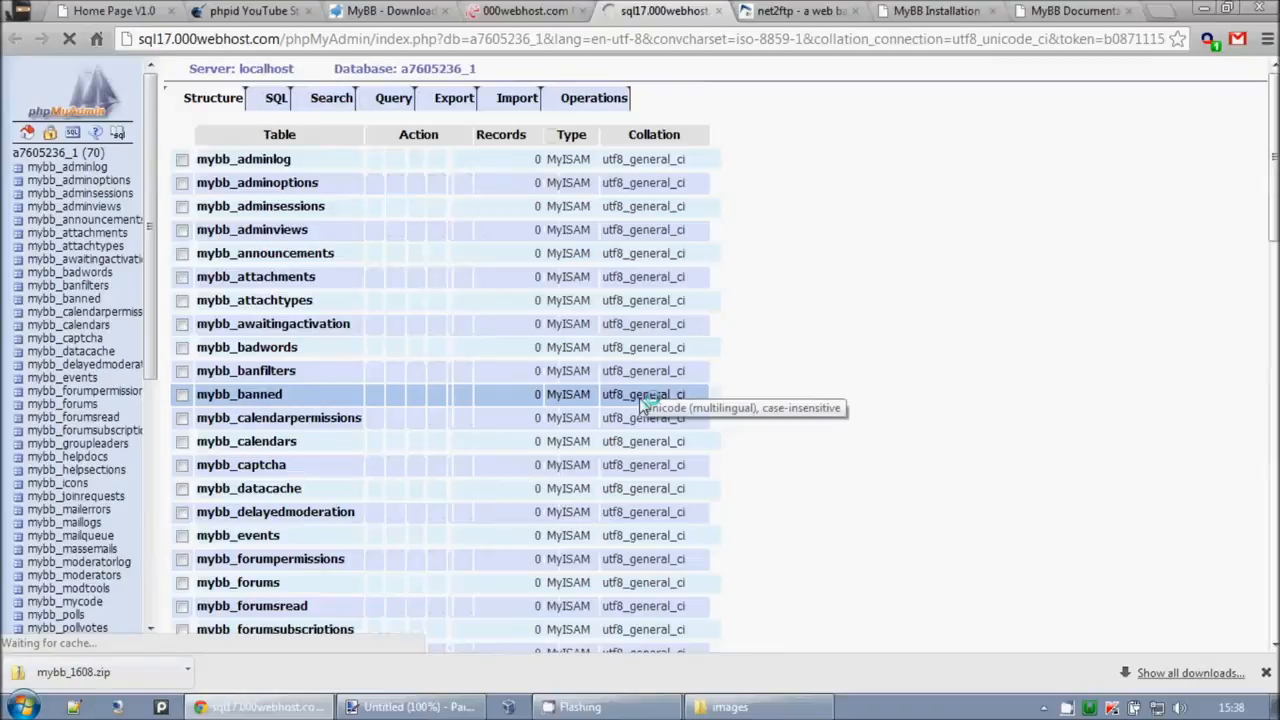
pyautogui.scroll(-4, 415, 540)
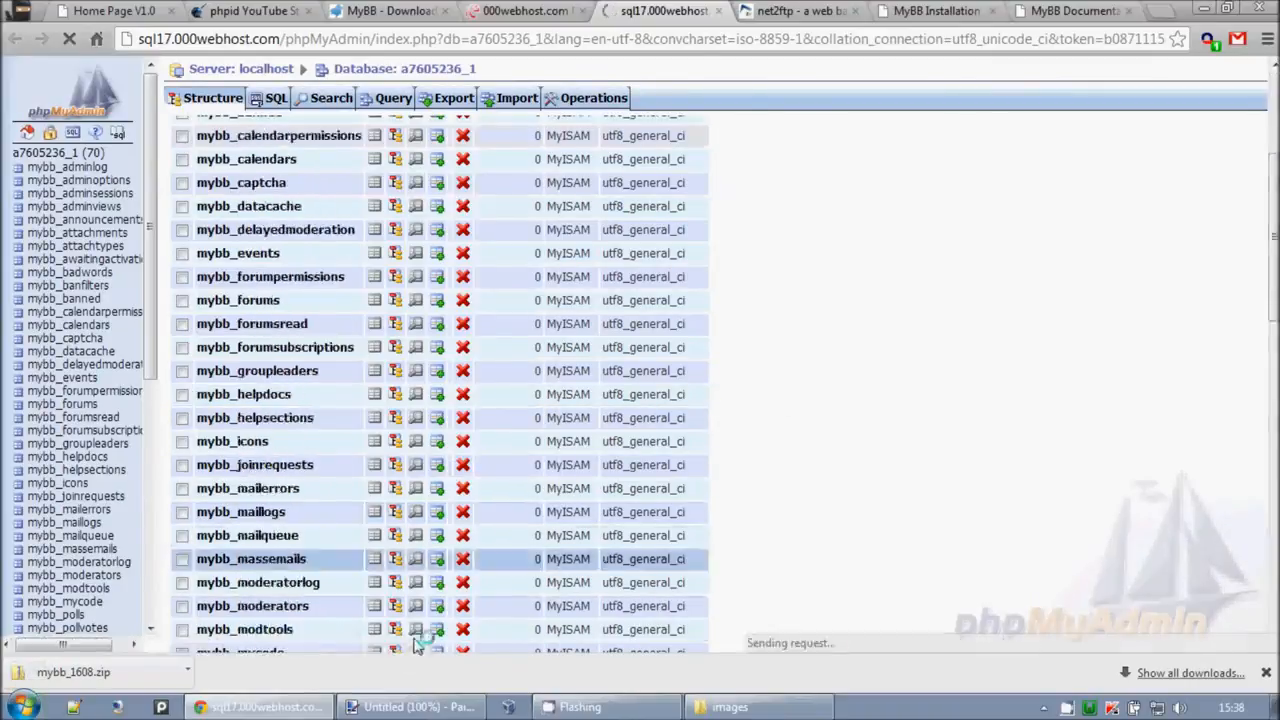
pyautogui.scroll(2, 415, 540)
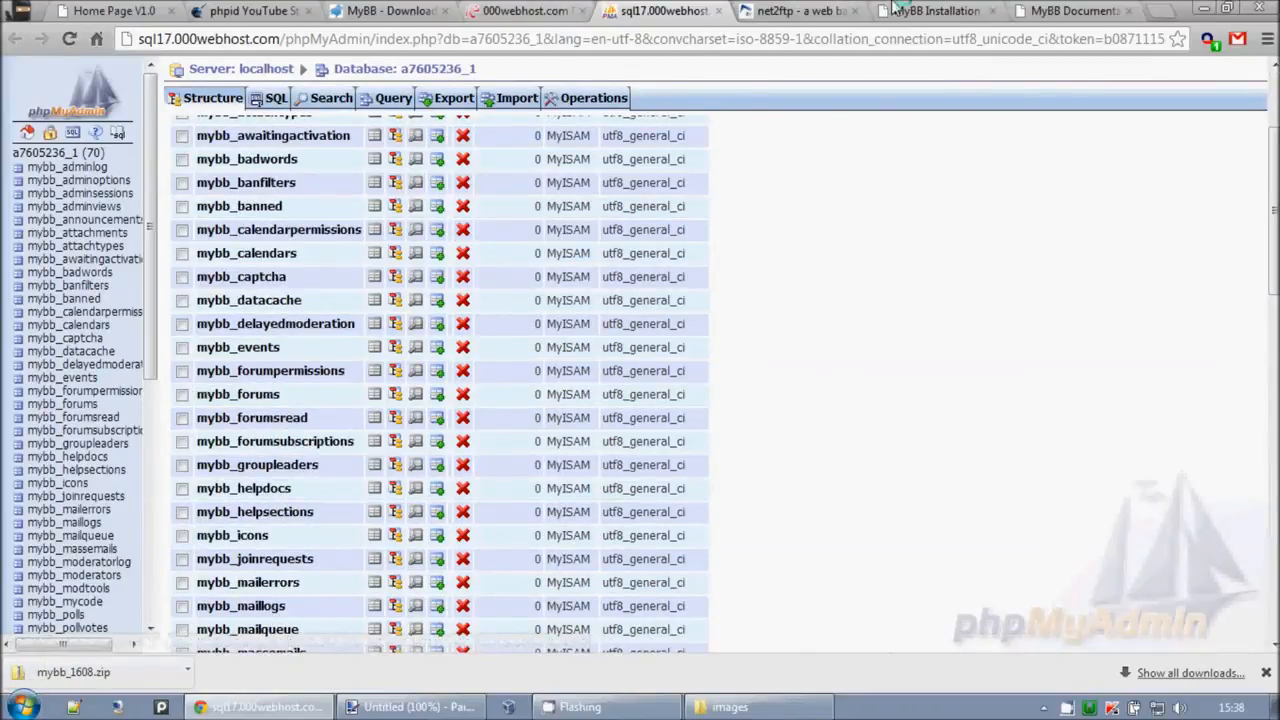
pyautogui.click(894, 10)
pyautogui.scroll(-10, 757, 371)
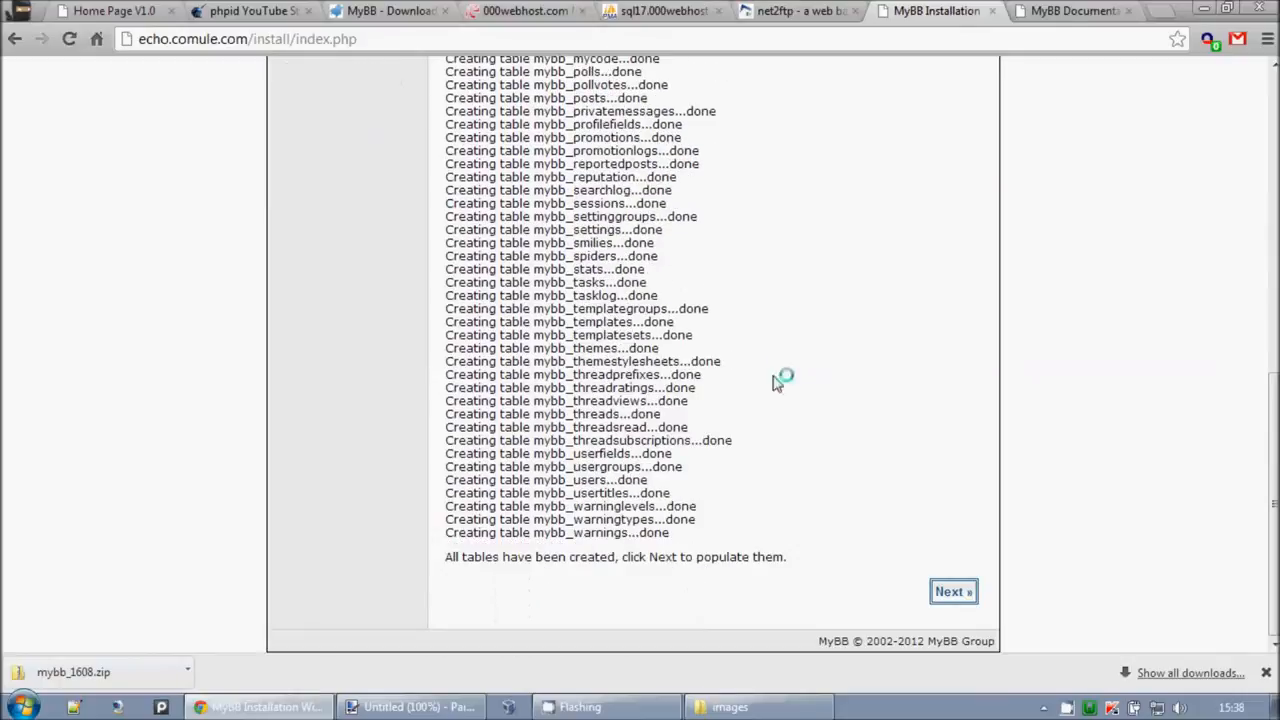
# Step: Run Table Population and Theme Insertion to insert default data and template sets
pyautogui.click(953, 592)
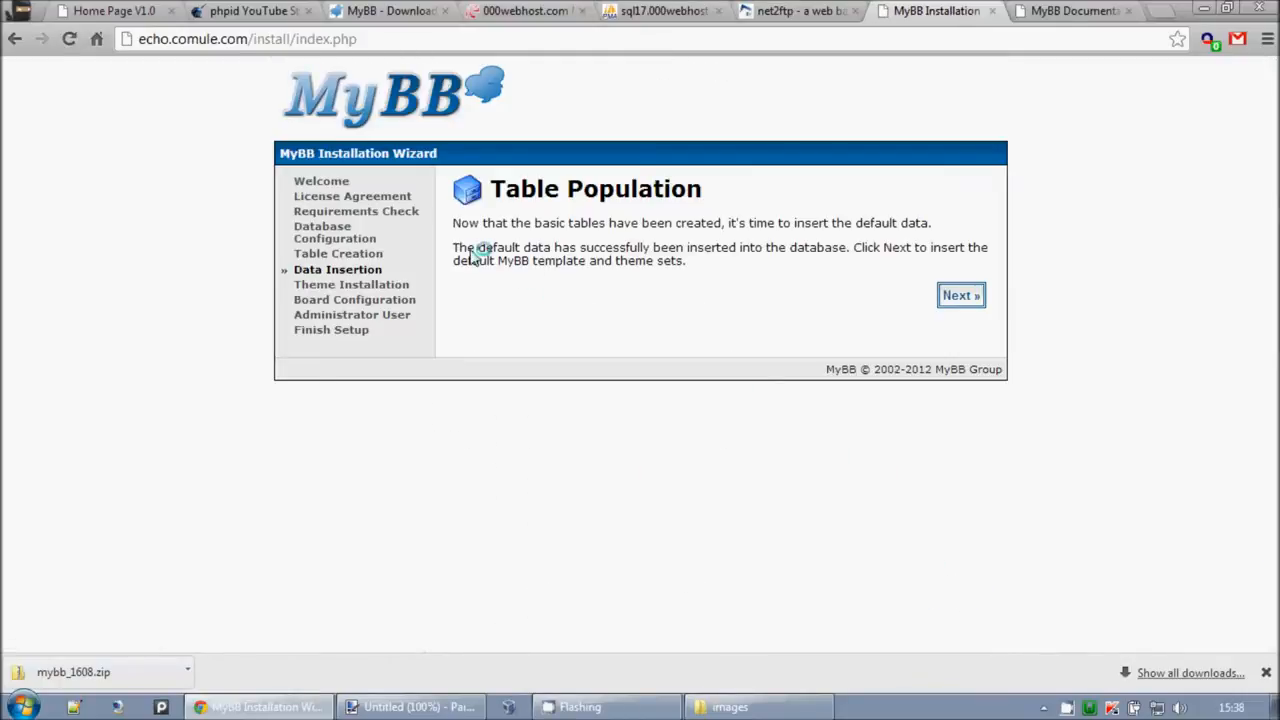
pyautogui.moveTo(478, 256); pyautogui.dragTo(745, 288)
pyautogui.click(747, 288)
pyautogui.click(966, 298)
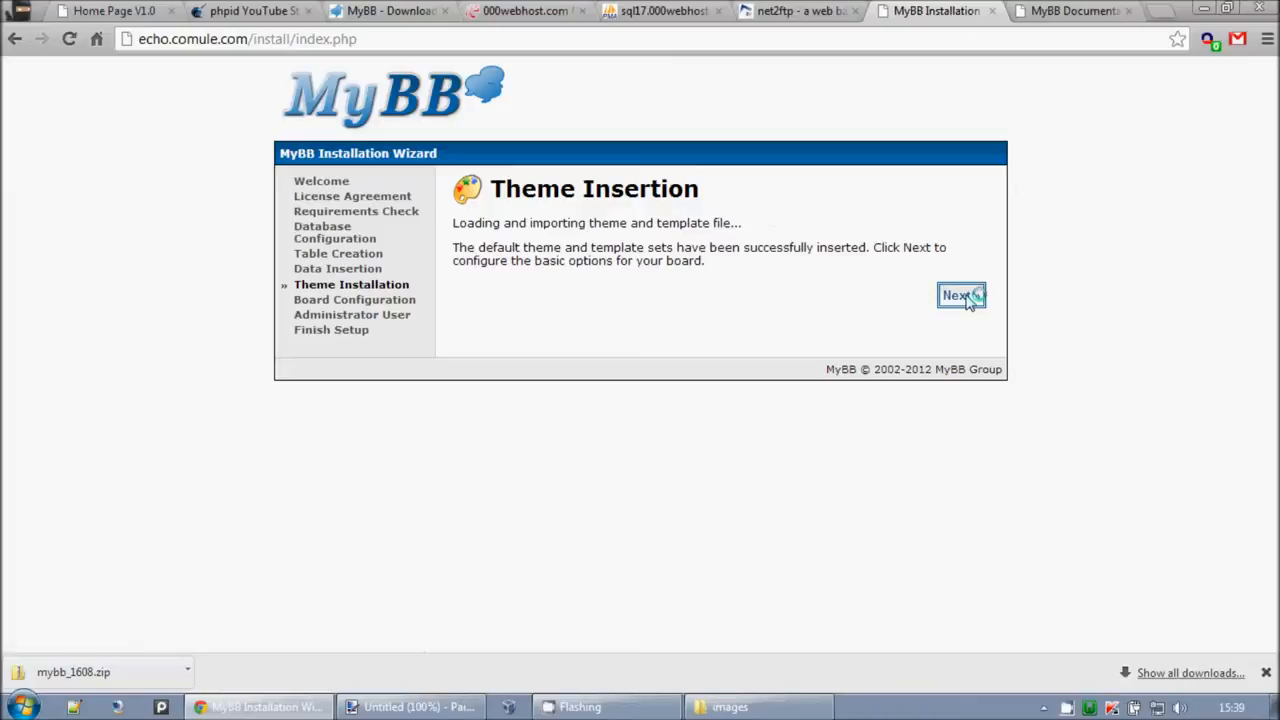
pyautogui.click(962, 296)
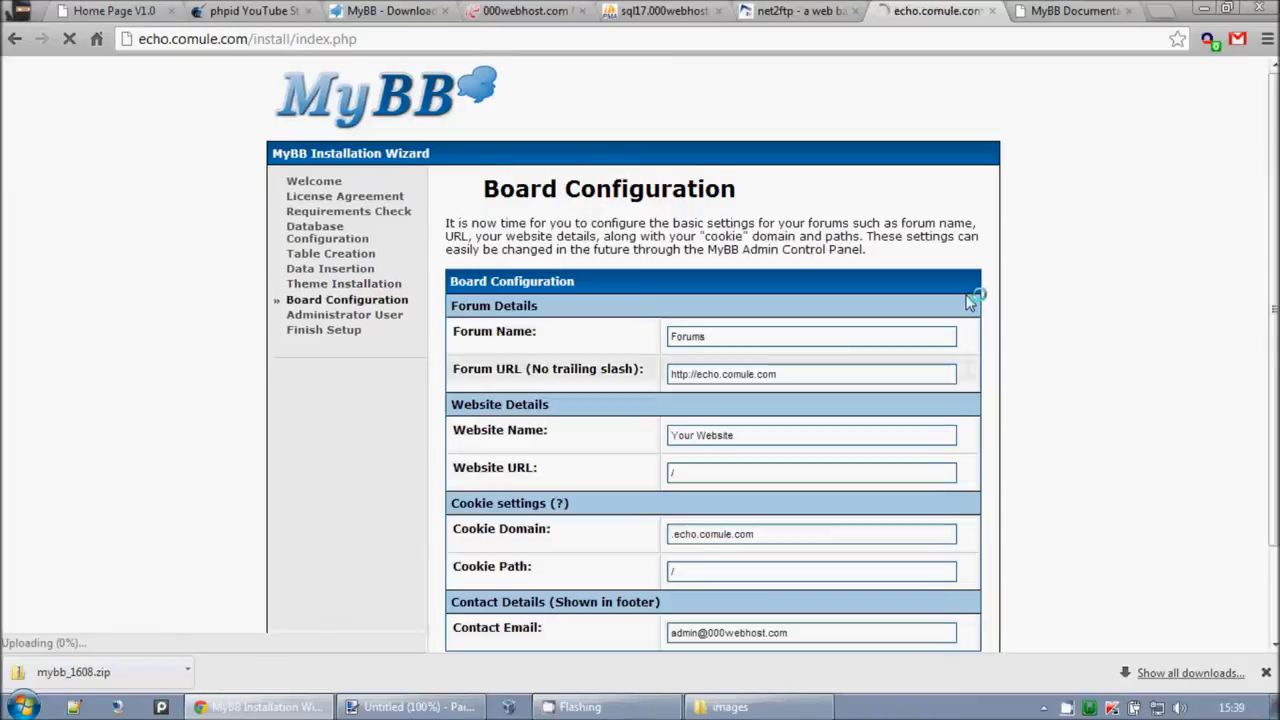
# Step: Set Forum Name to 'Forums test', clear Contact Email, and submit the board configuration
pyautogui.click(778, 337)
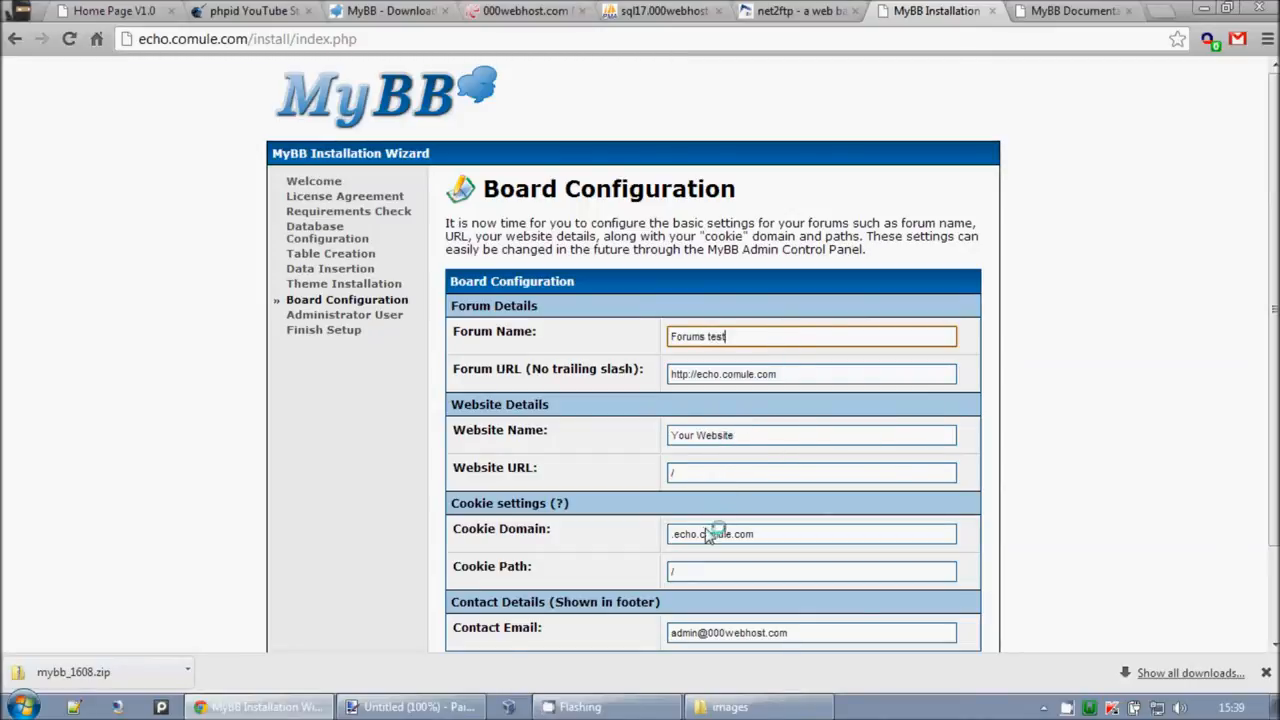
pyautogui.scroll(-2, 708, 536)
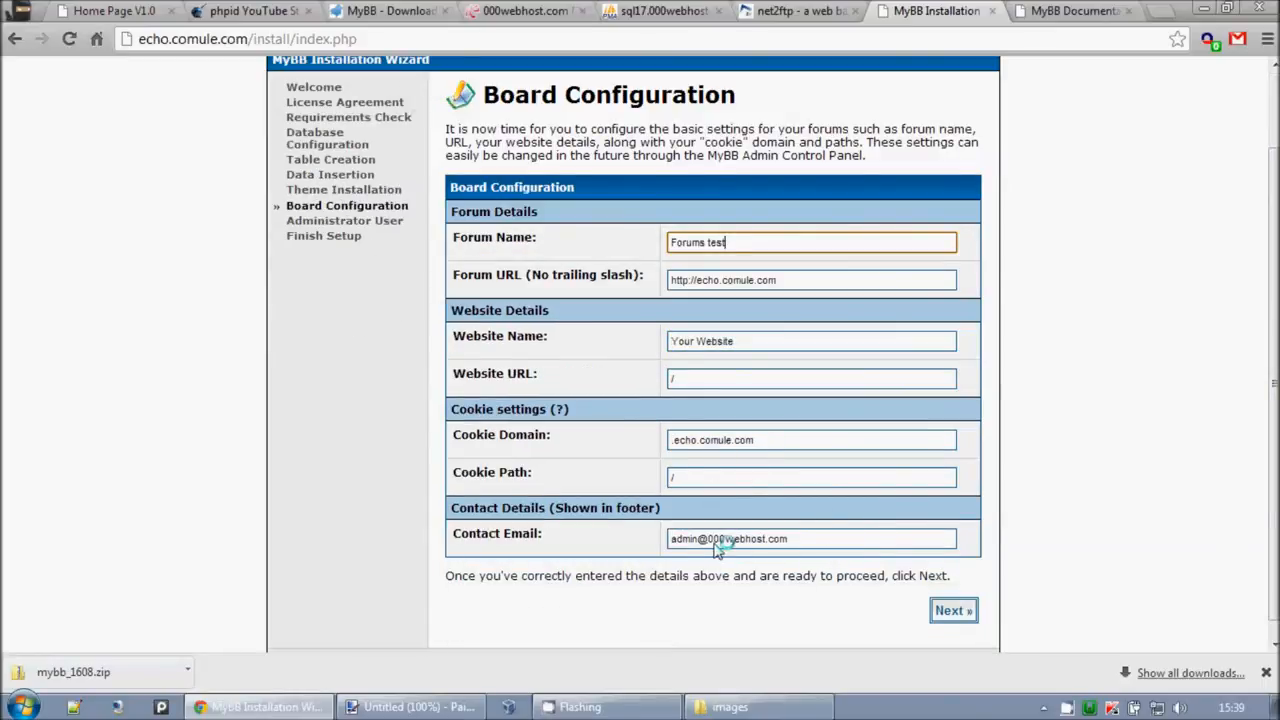
pyautogui.moveTo(710, 541); pyautogui.dragTo(980, 547)
pyautogui.moveTo(748, 541); pyautogui.dragTo(683, 541)
pyautogui.click(683, 542)
pyautogui.moveTo(822, 547); pyautogui.dragTo(571, 557)
pyautogui.press('BackSpace')
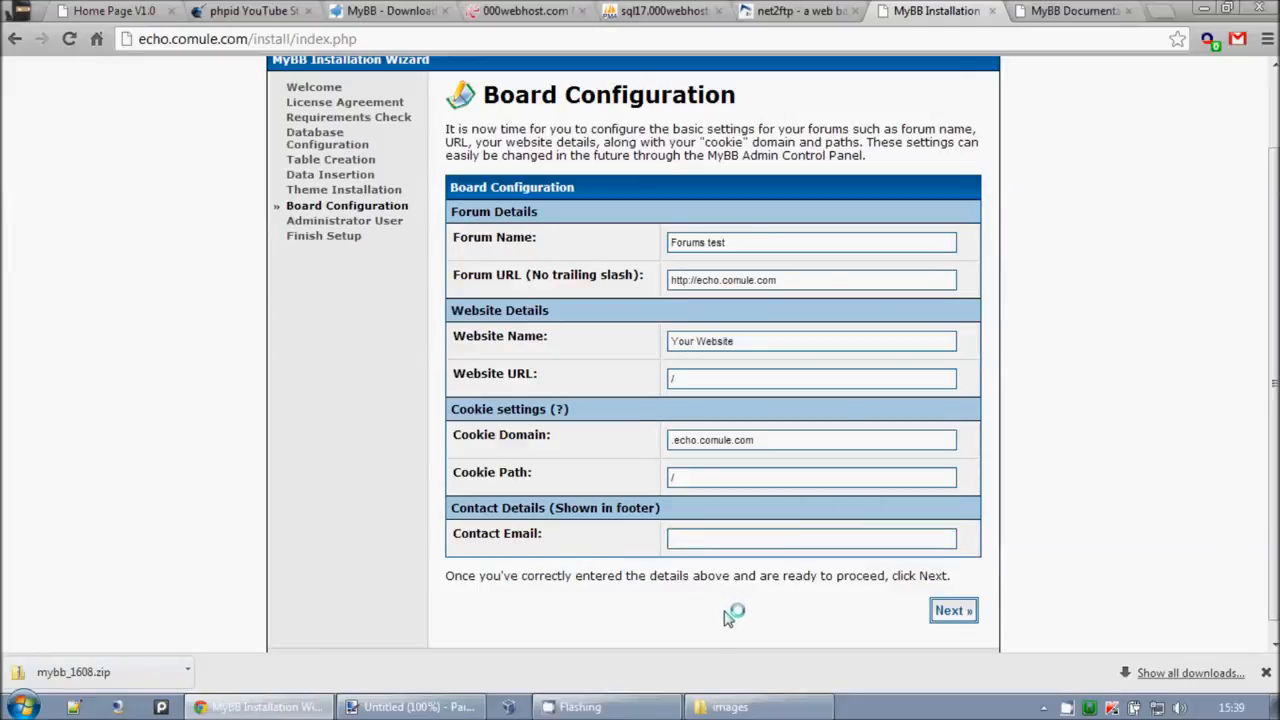
pyautogui.click(948, 613)
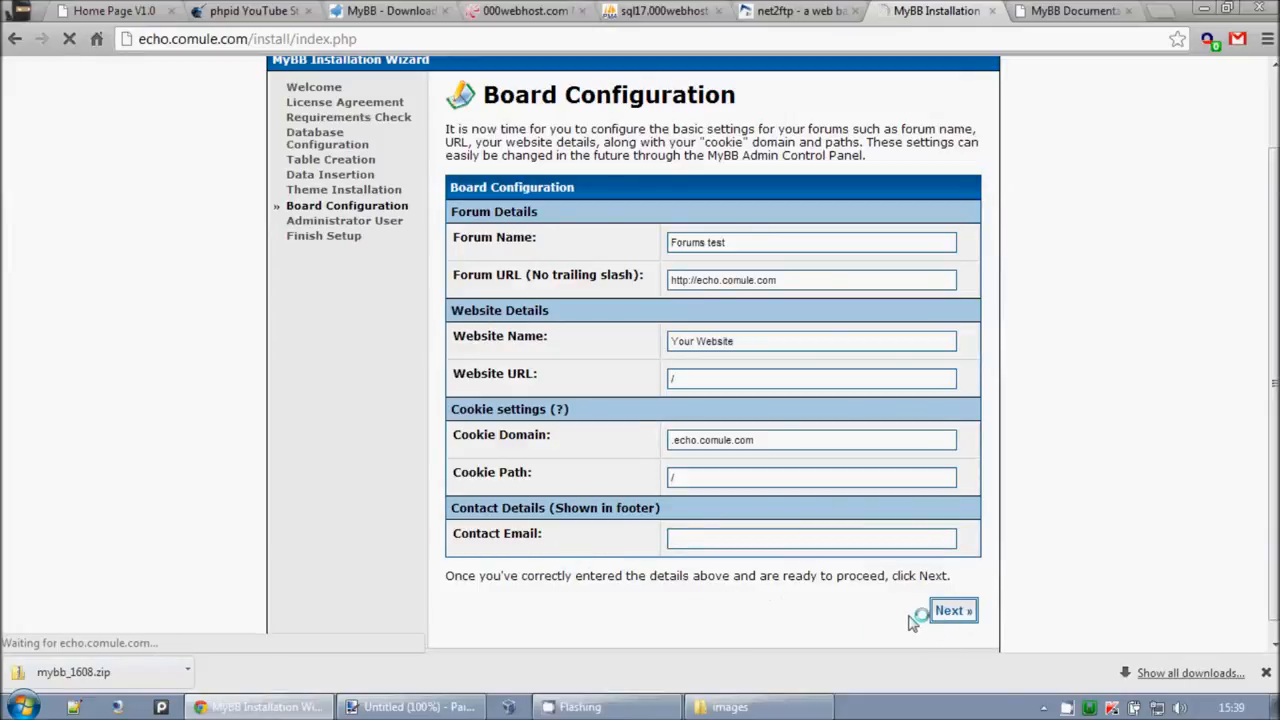
pyautogui.click(651, 450)
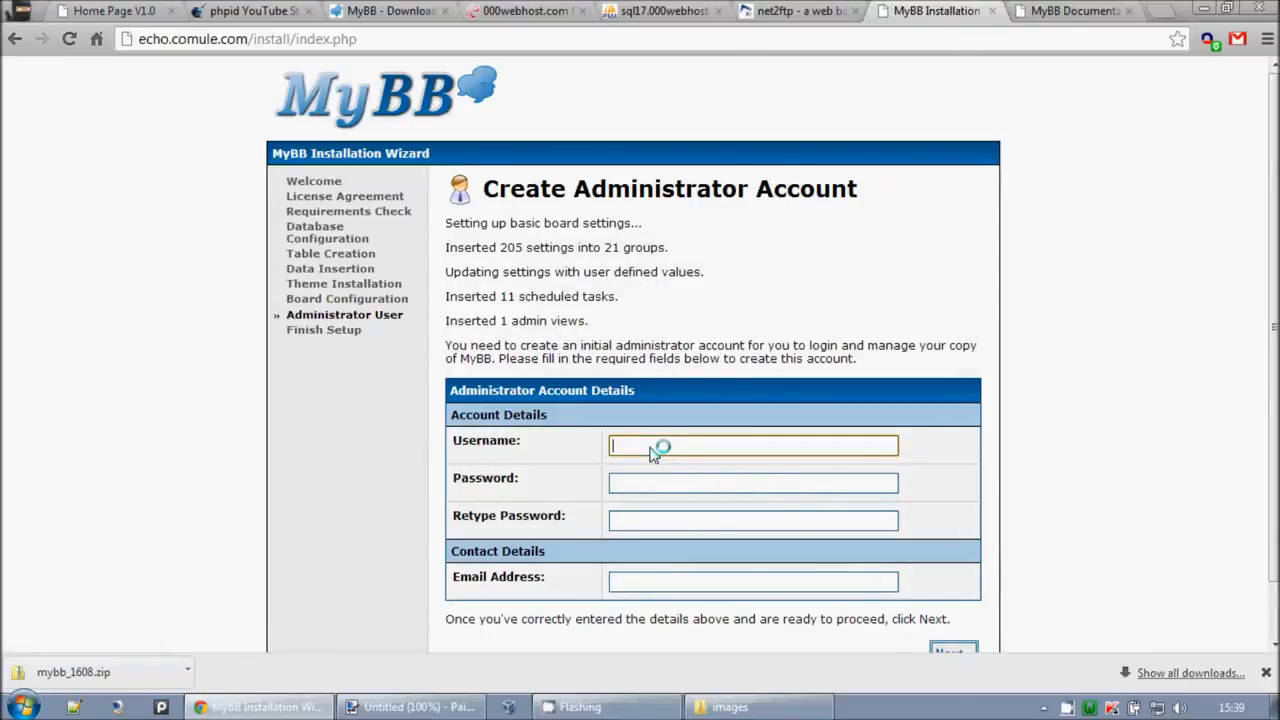
# Step: Enter the administrator's password twice and e-mail address, then submit the account details
pyautogui.press('Tab')
pyautogui.click(651, 450)
pyautogui.press('Tab')
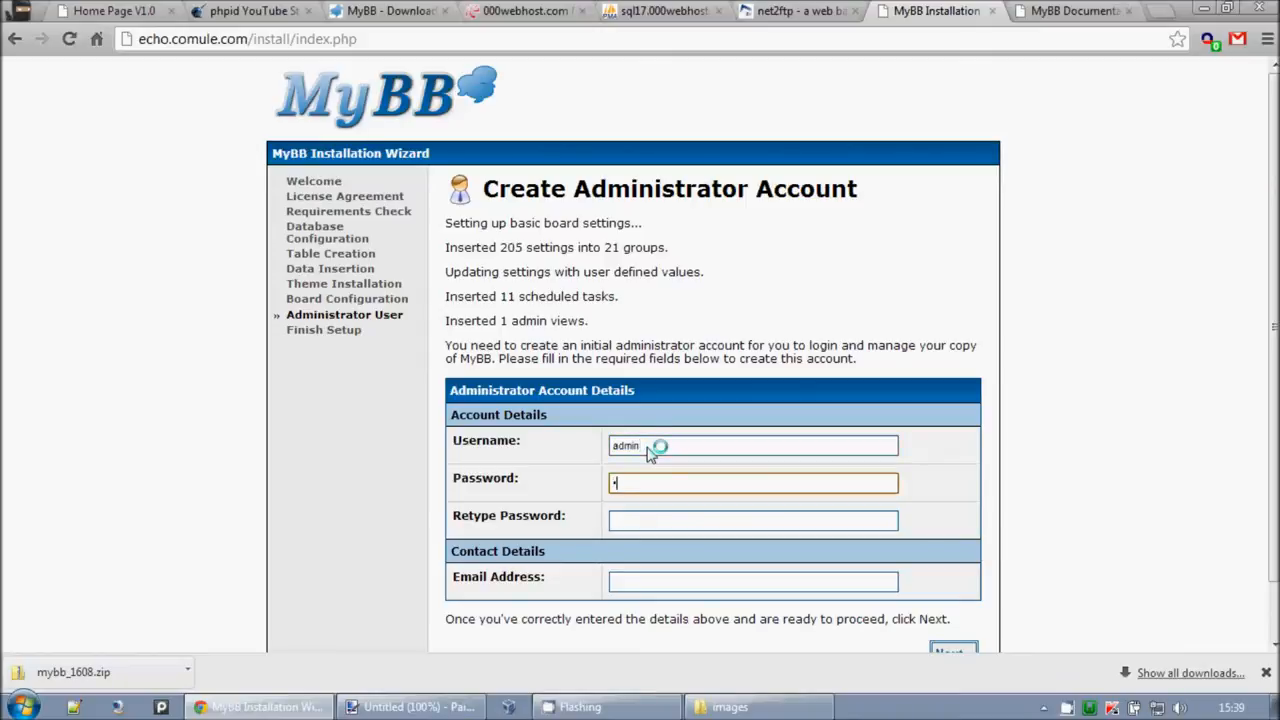
pyautogui.write('••••••••')
pyautogui.press('Tab')
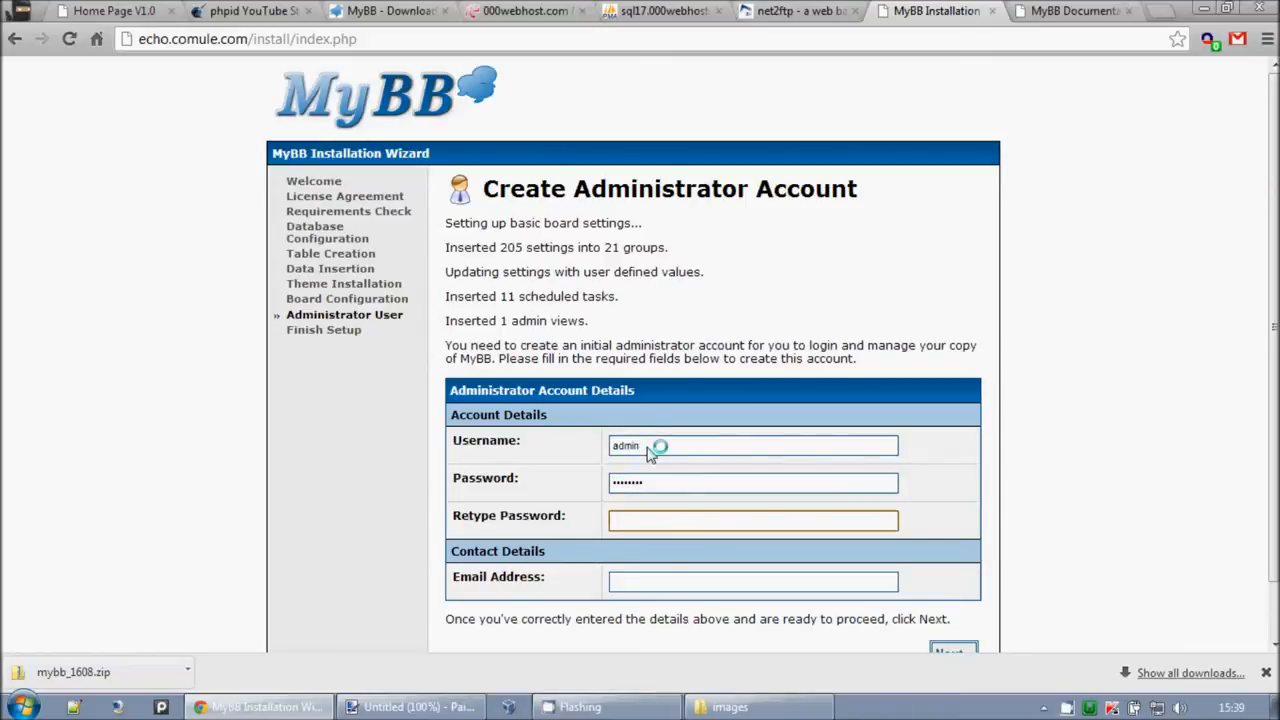
pyautogui.write('••••••••')
pyautogui.click(650, 583)
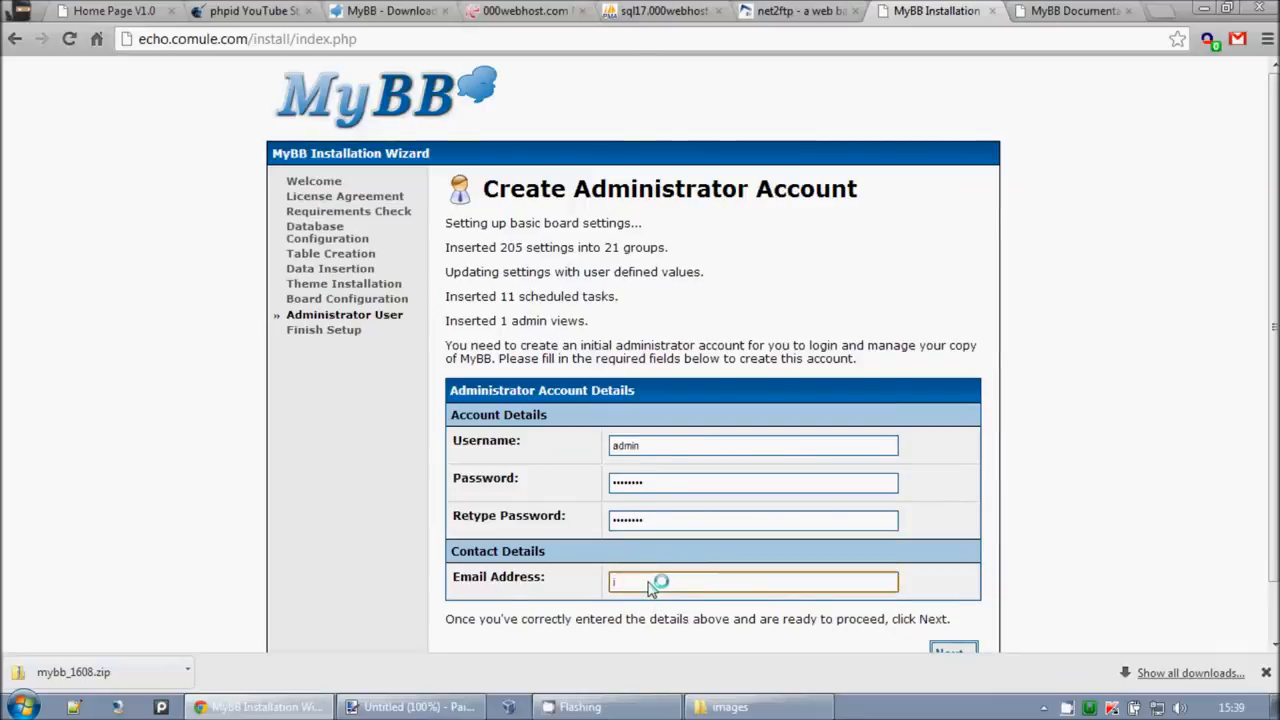
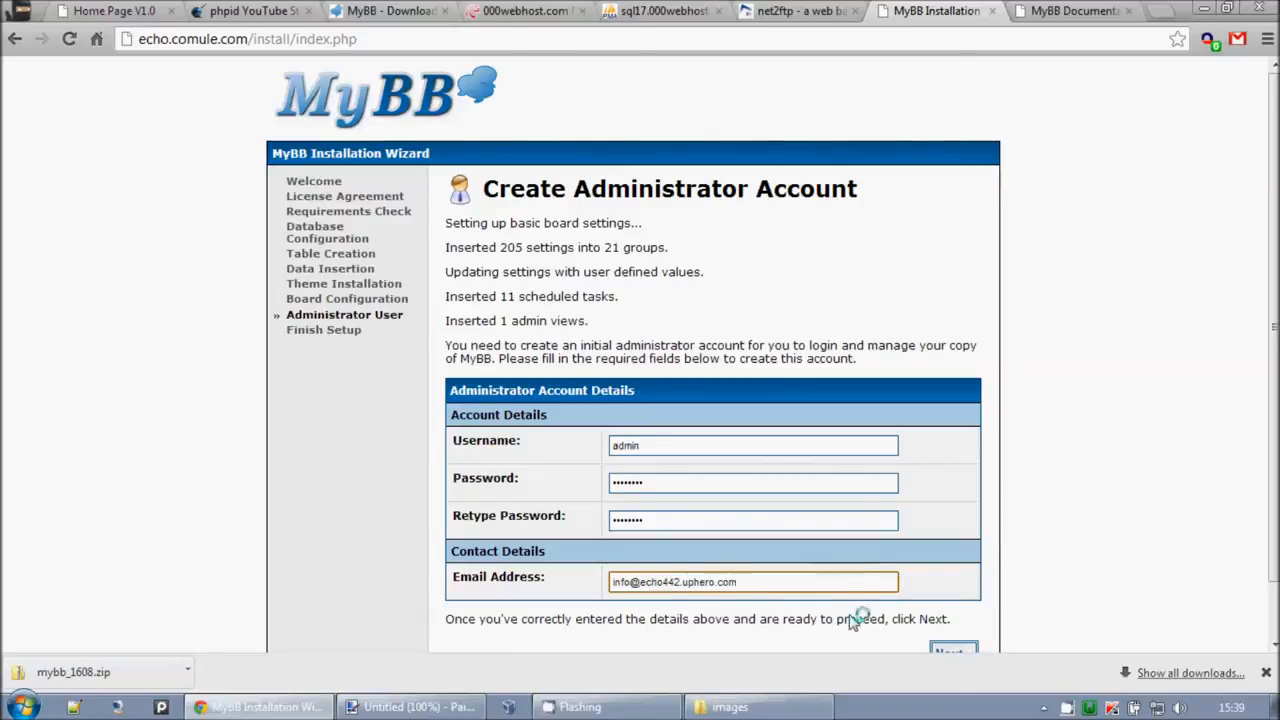
pyautogui.scroll(-1, 852, 614)
pyautogui.click(941, 594)
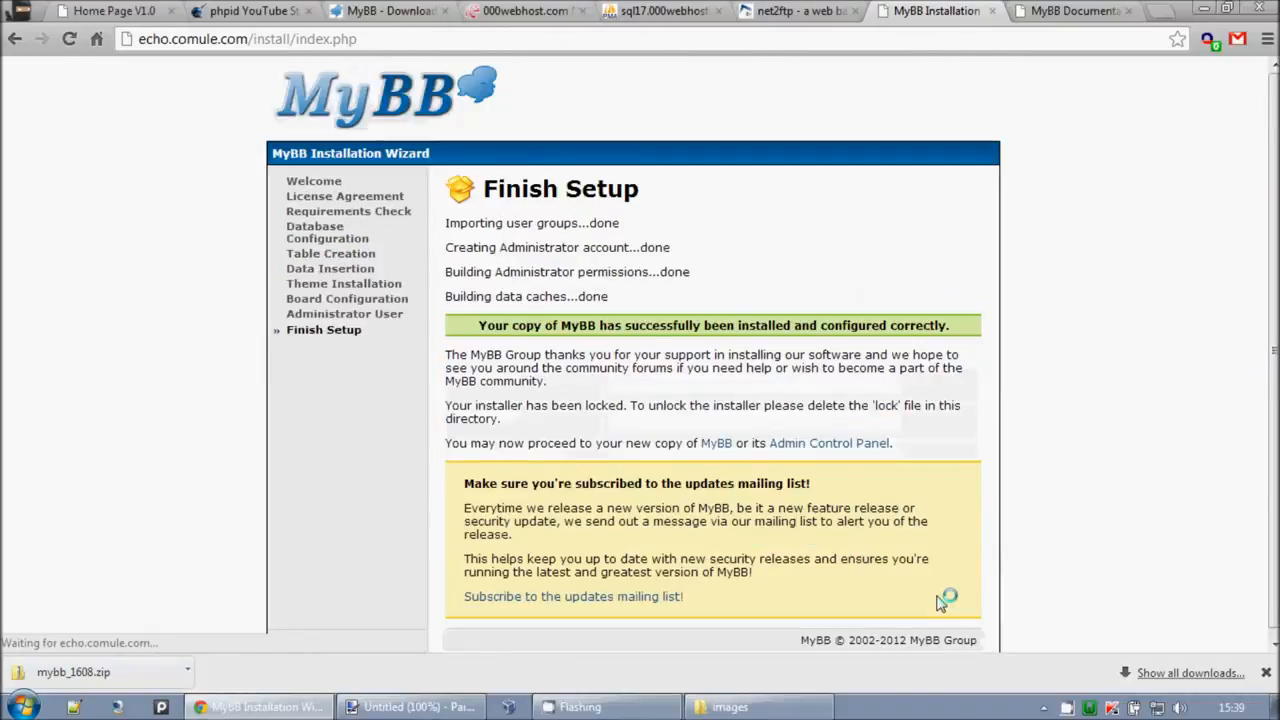
# Step: Review the installation-complete thank-you message on the Finish Setup page
pyautogui.moveTo(487, 354); pyautogui.dragTo(845, 340)
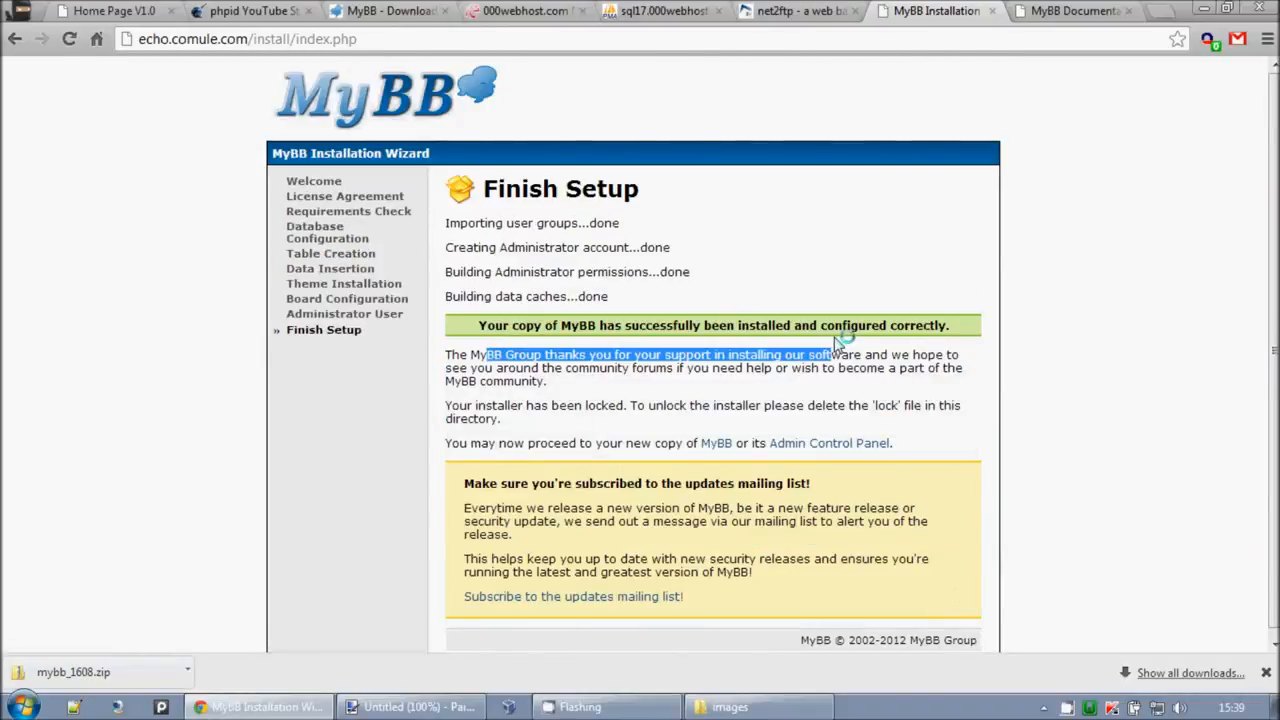
pyautogui.click(812, 338)
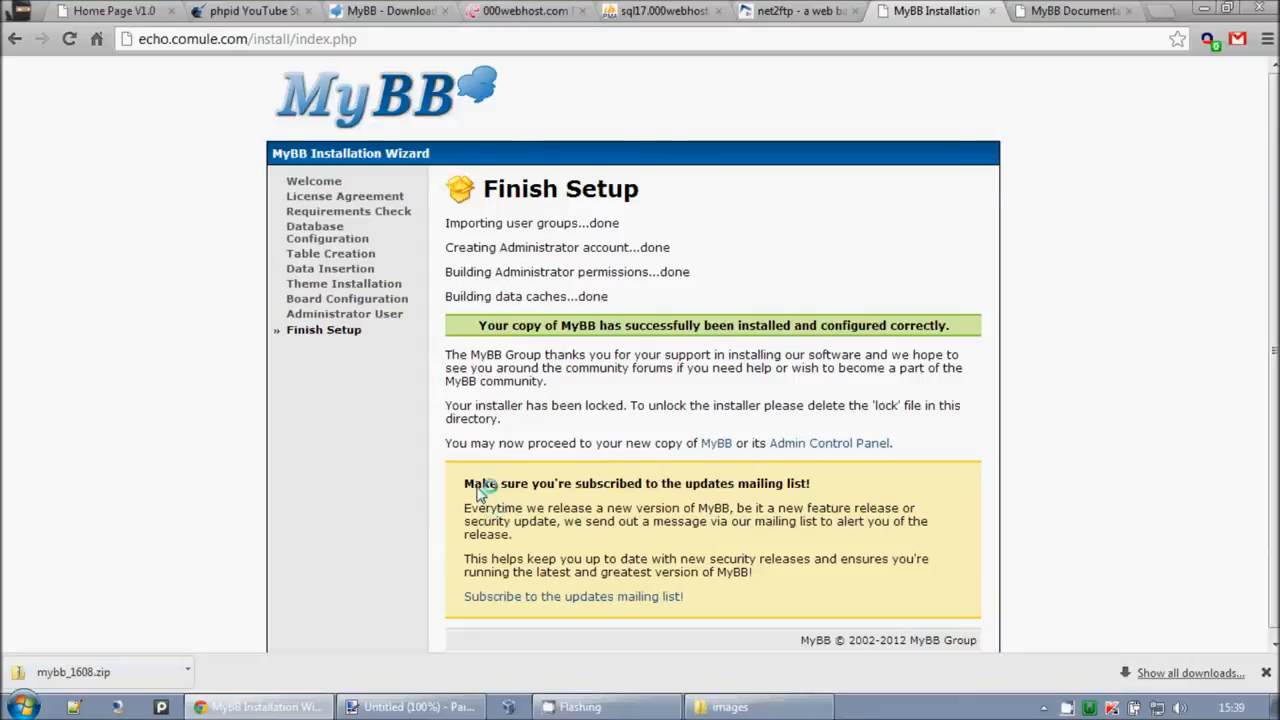
pyautogui.scroll(-1, 725, 530)
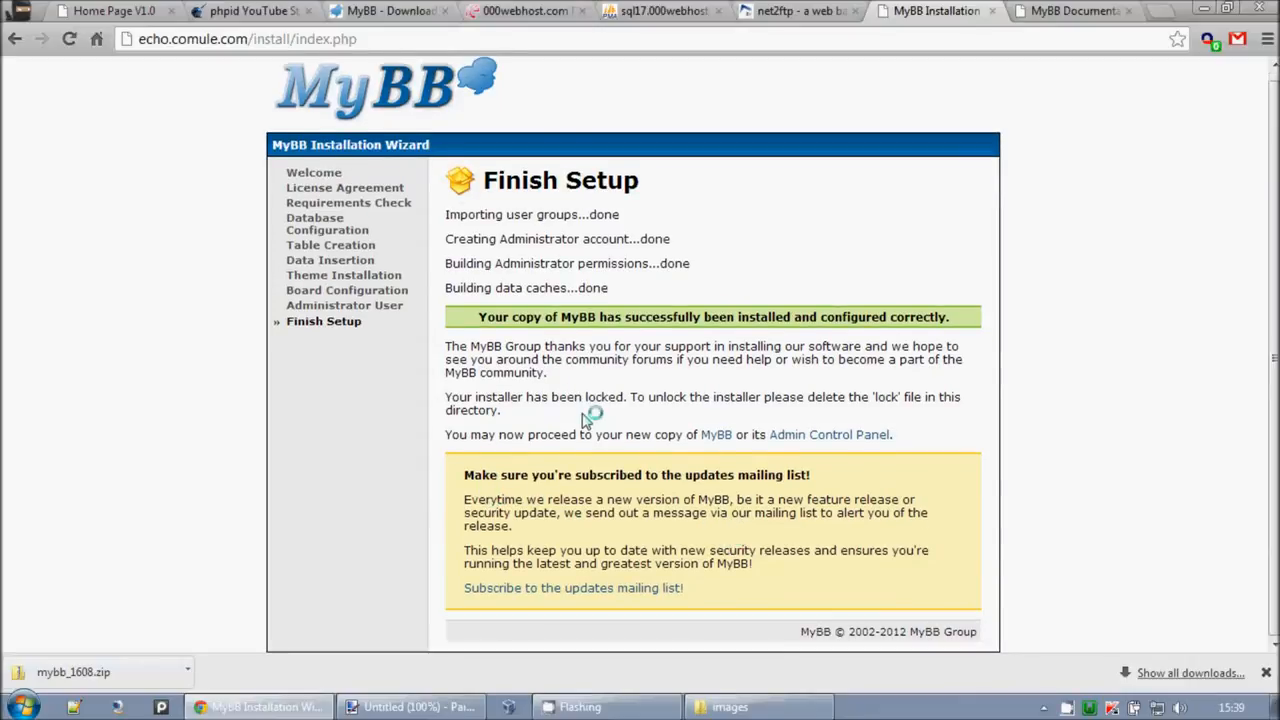
pyautogui.scroll(1, 680, 453)
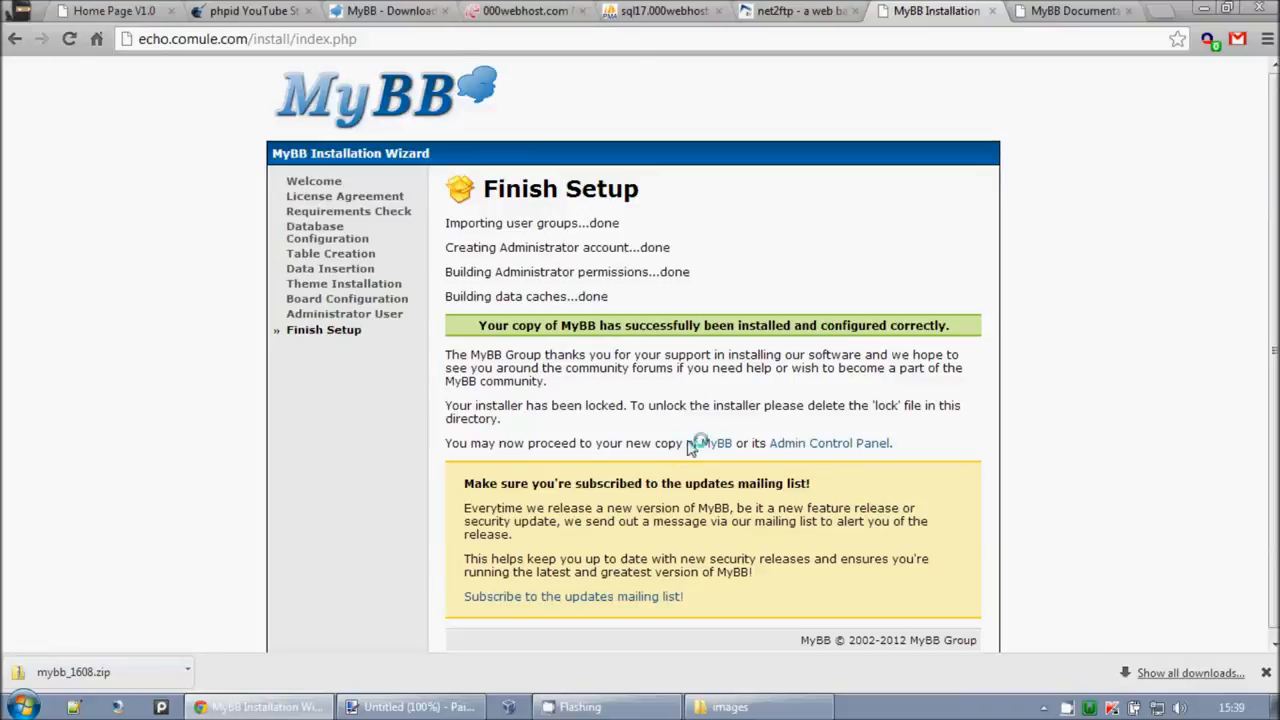
# Step: Preview the new Forums test front page, close that tab, and go to the Admin Control Panel
pyautogui.click(716, 443)
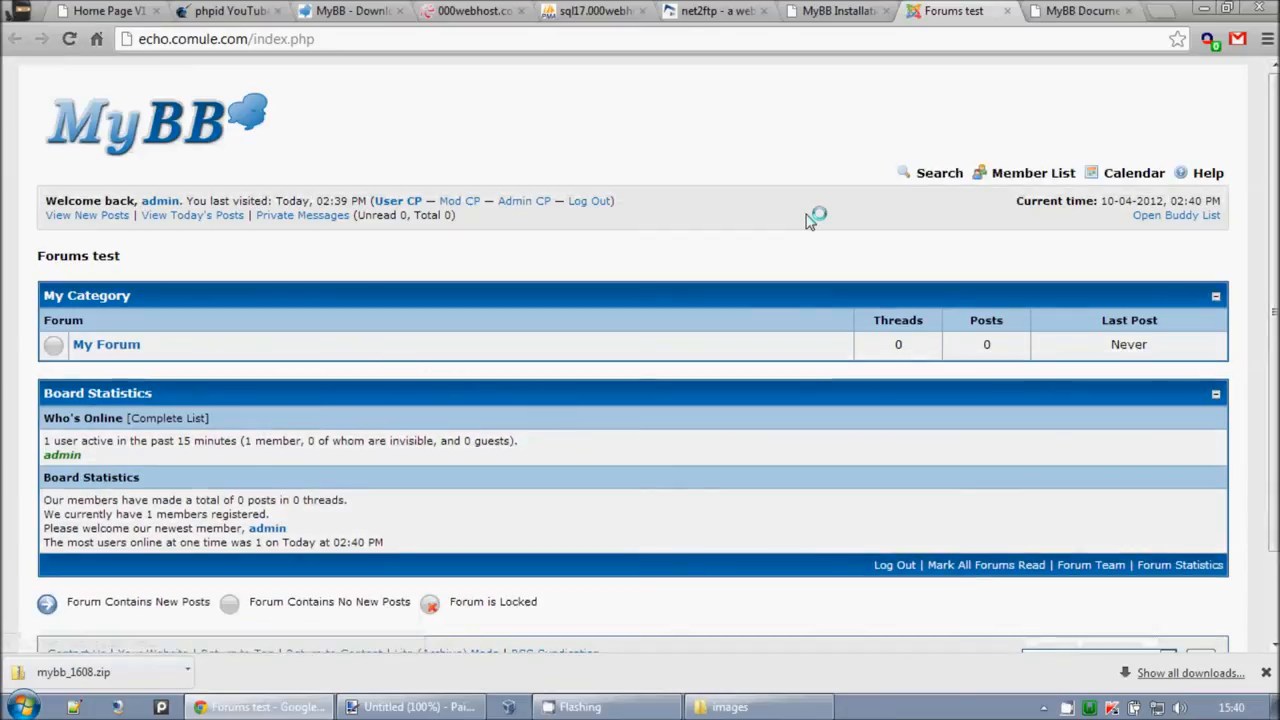
pyautogui.scroll(-2, 763, 234)
pyautogui.scroll(2, 763, 236)
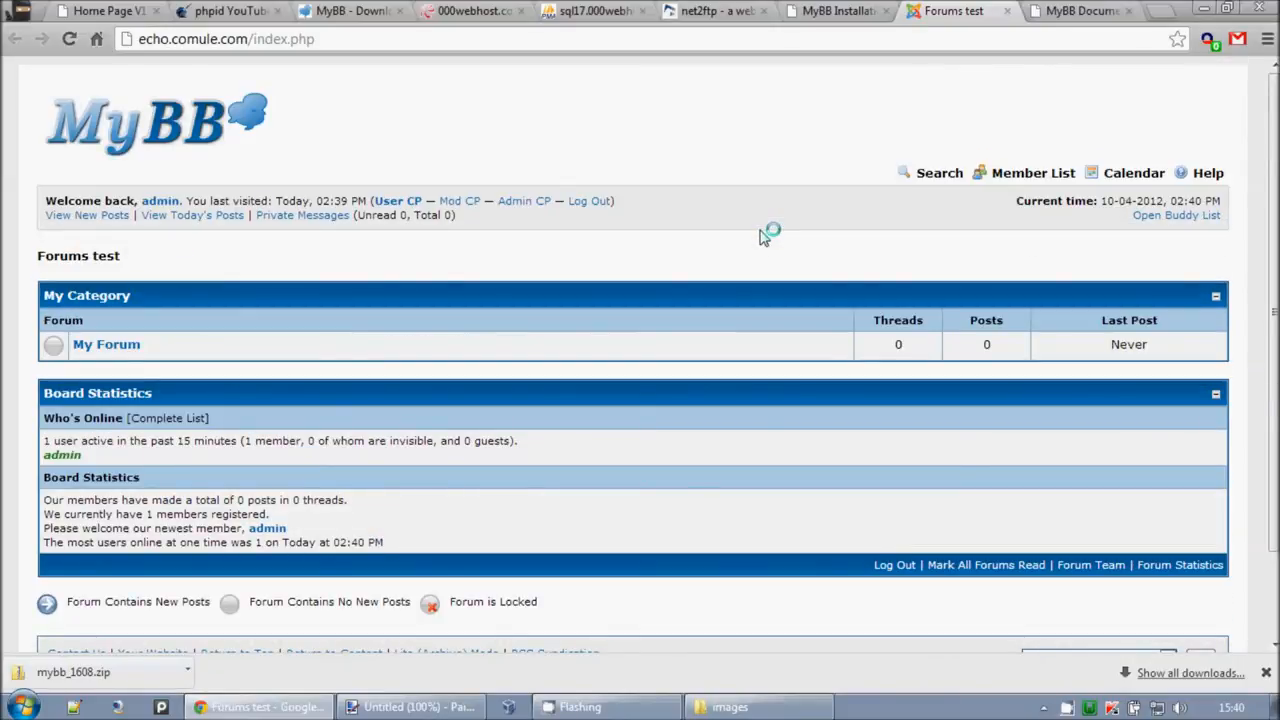
pyautogui.middleClick(955, 8)
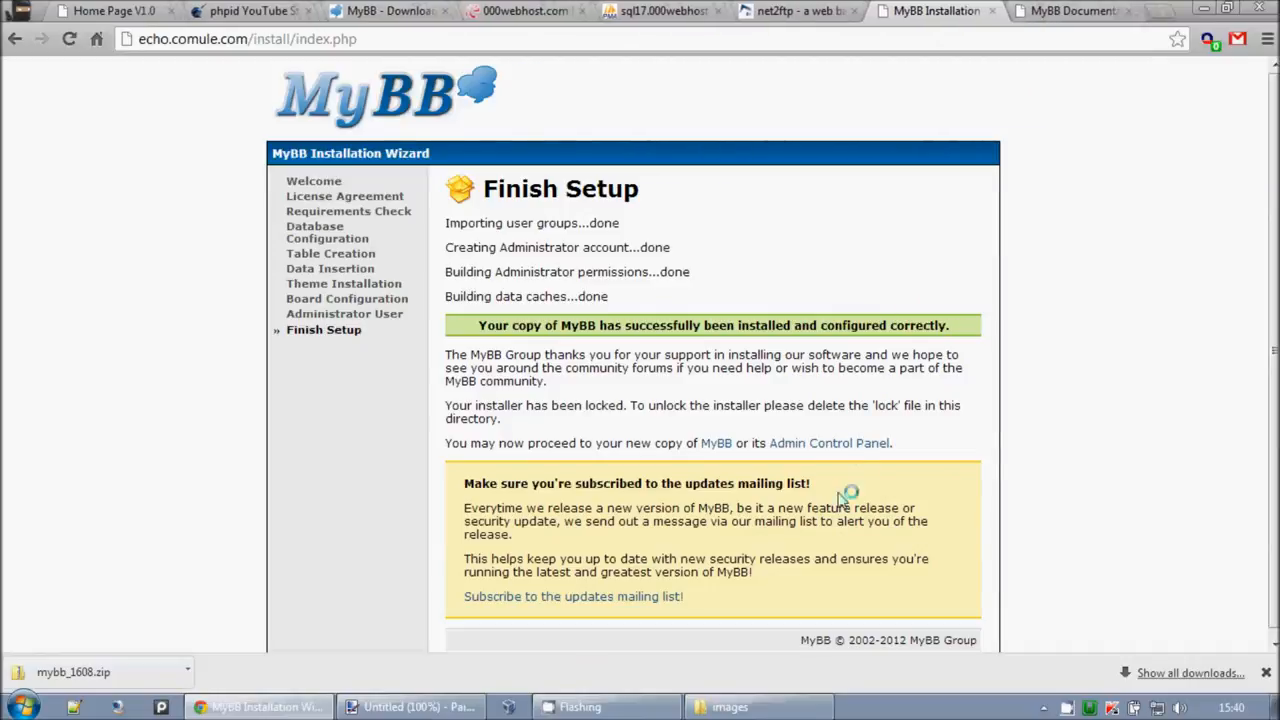
pyautogui.click(800, 452)
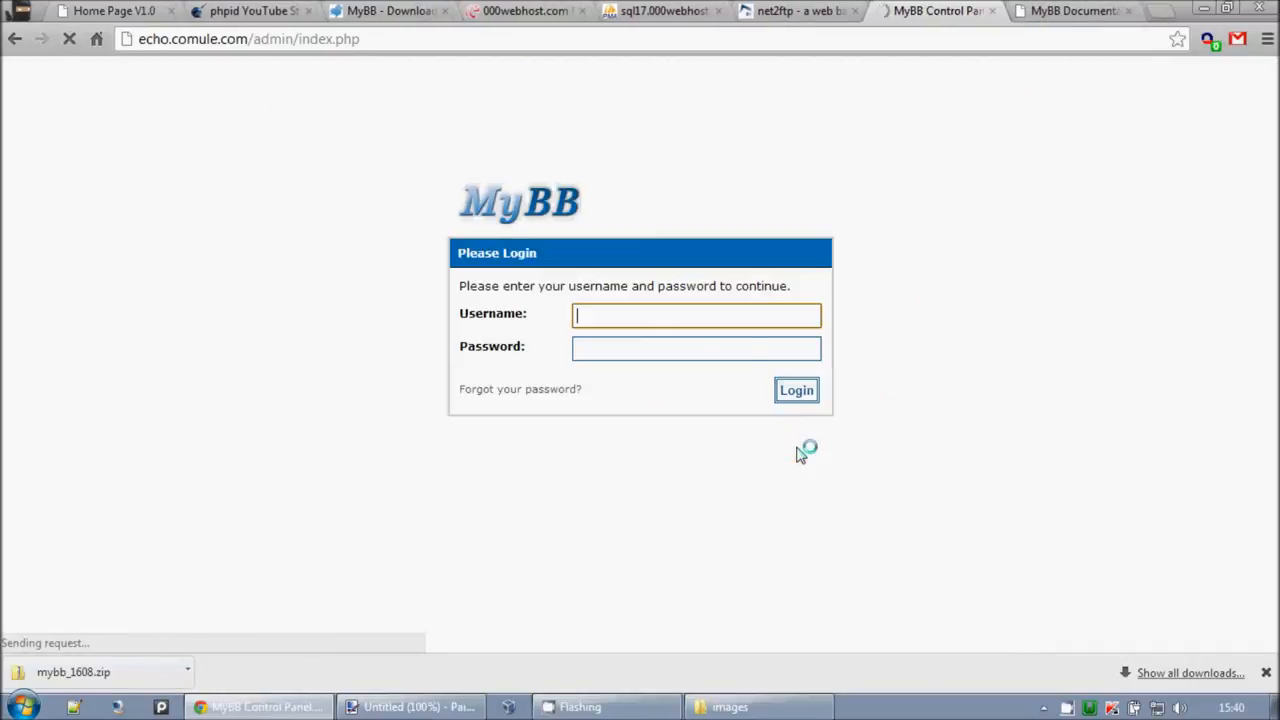
# Step: Log into the Admin CP as 'admin' and dismiss the save-password prompt
pyautogui.write('ad')
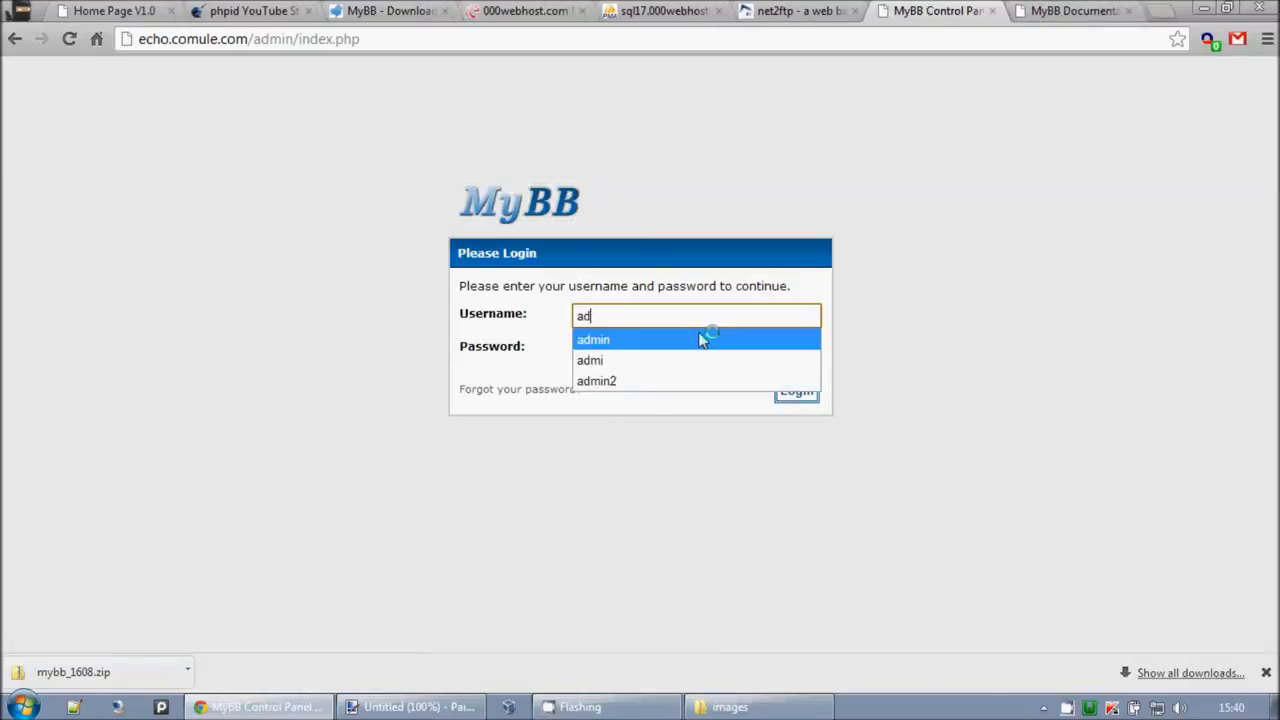
pyautogui.write('min')
pyautogui.press('Tab')
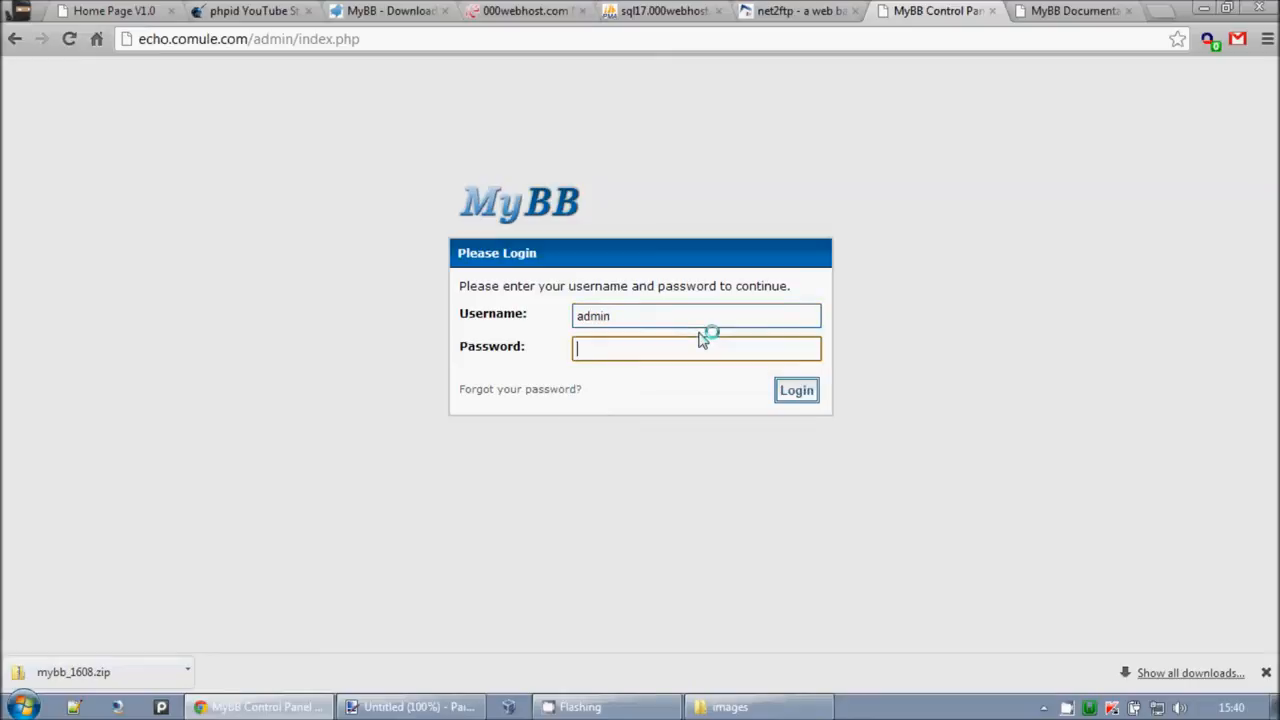
pyautogui.write('••••••••')
pyautogui.press('Return')
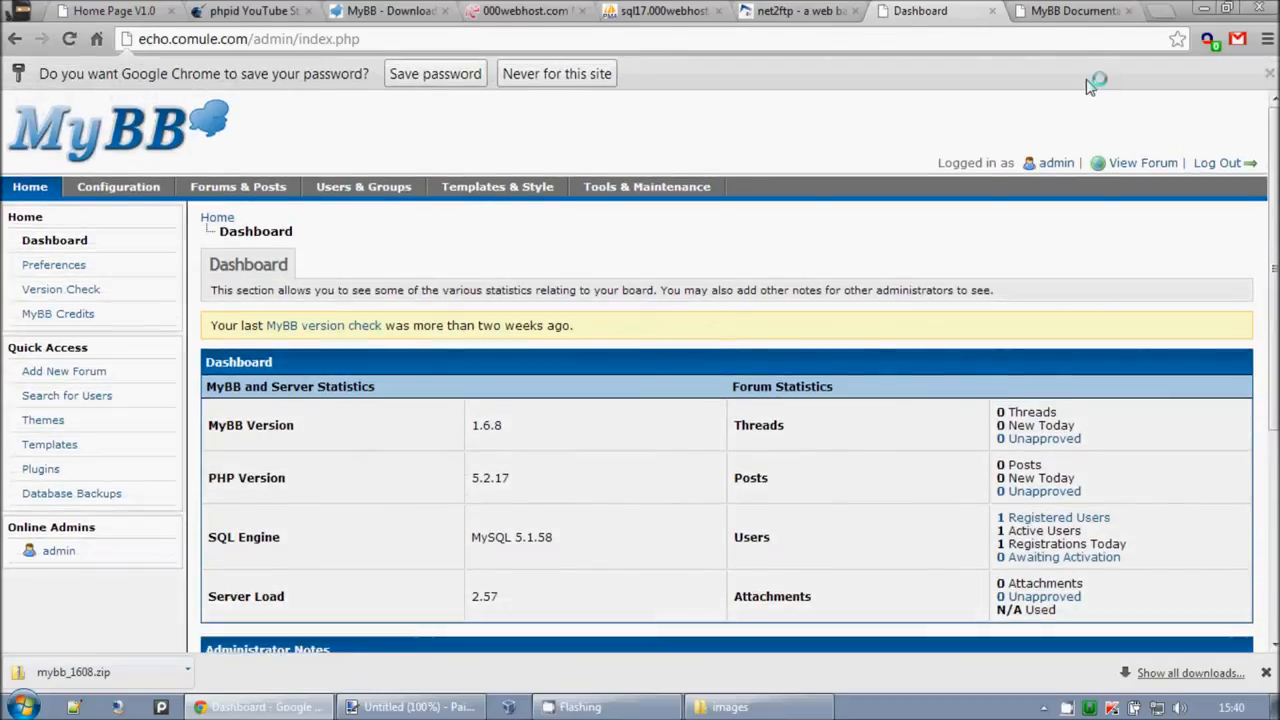
pyautogui.click(1269, 73)
# Step: Check the dashboard's MySQL 5.1.58 version and open Templates & Style to list the themes
pyautogui.scroll(-3, 1249, 163)
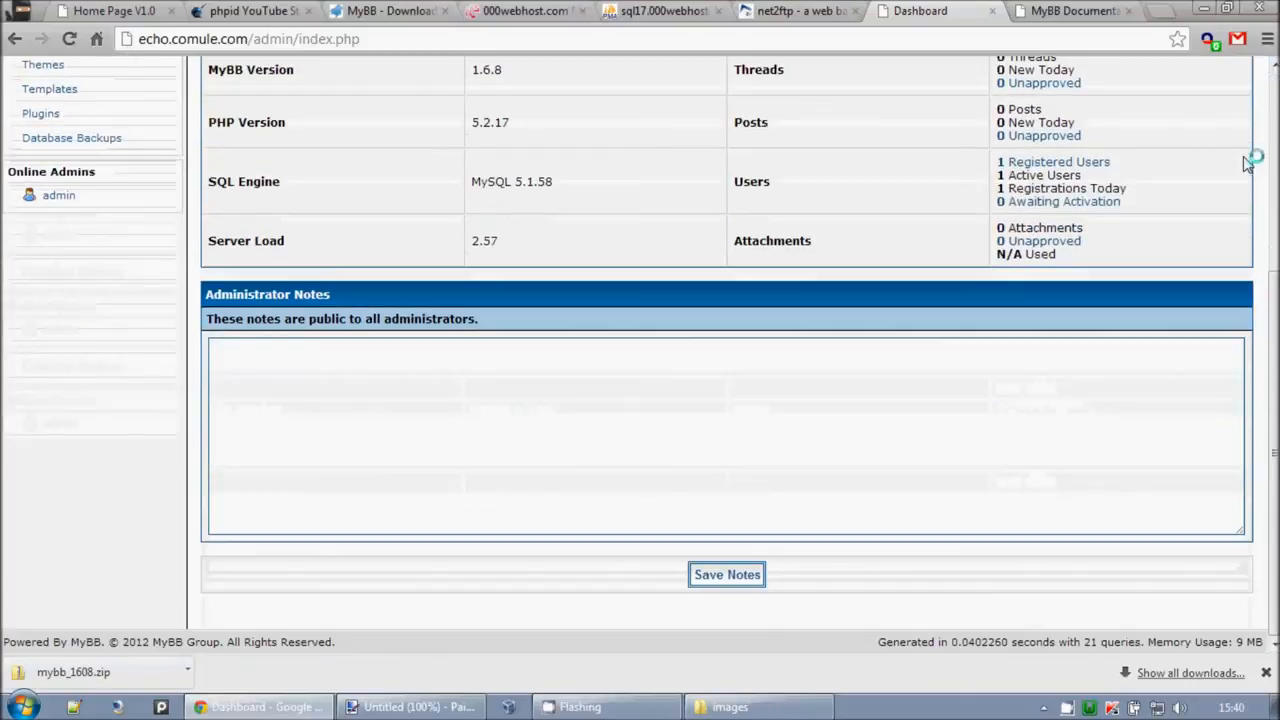
pyautogui.scroll(2, 1250, 200)
pyautogui.moveTo(471, 462); pyautogui.dragTo(604, 461)
pyautogui.click(604, 461)
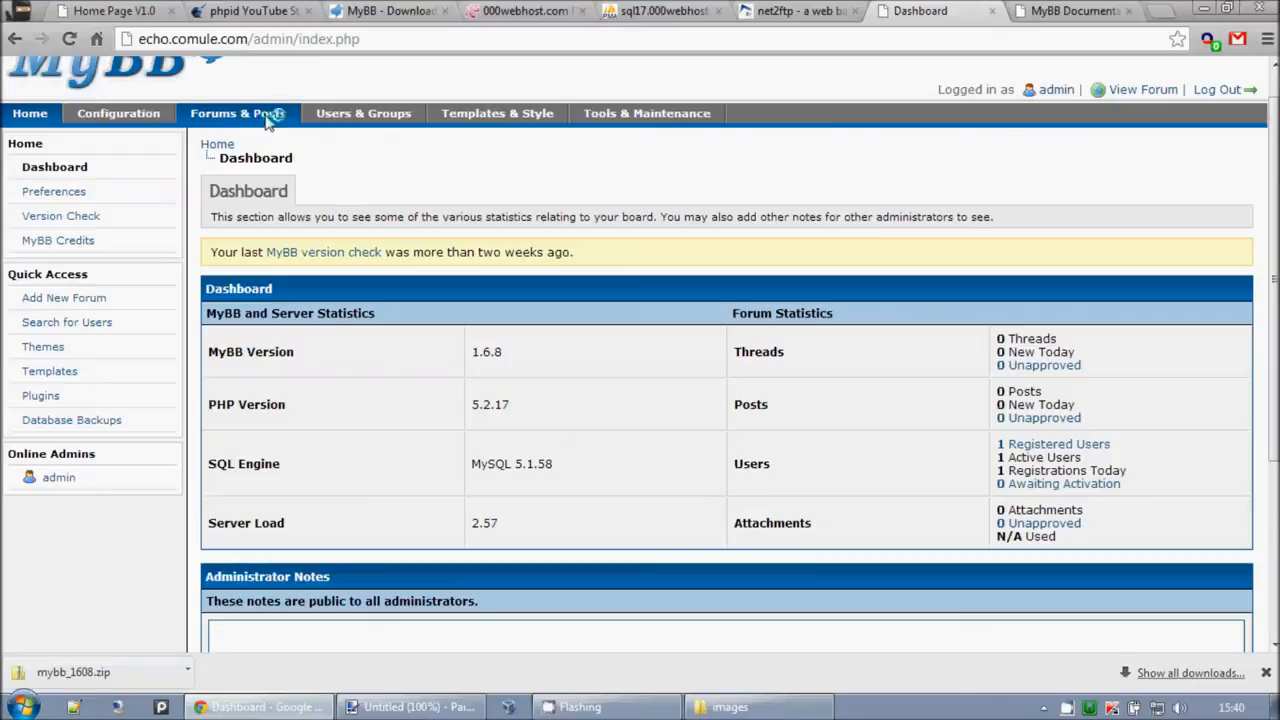
pyautogui.click(471, 118)
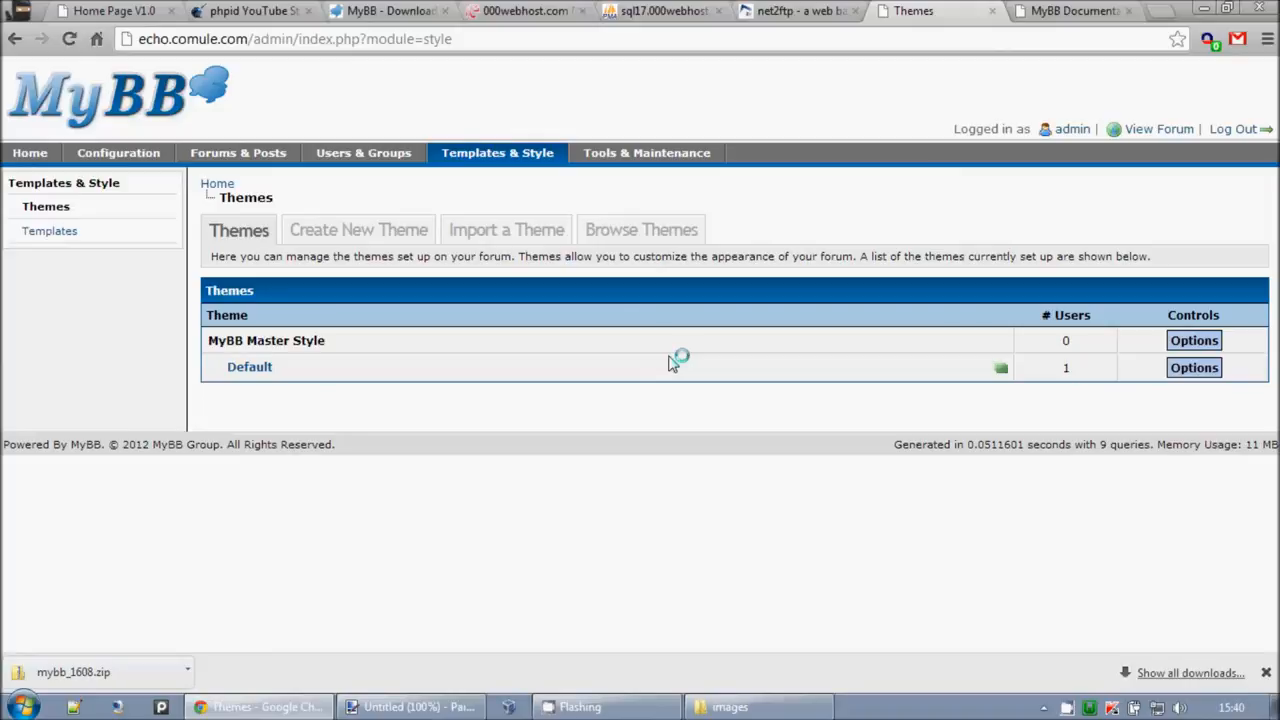
# Step: Close the net2ftp file manager tab, returning to the MyBB Themes page
pyautogui.click(786, 10)
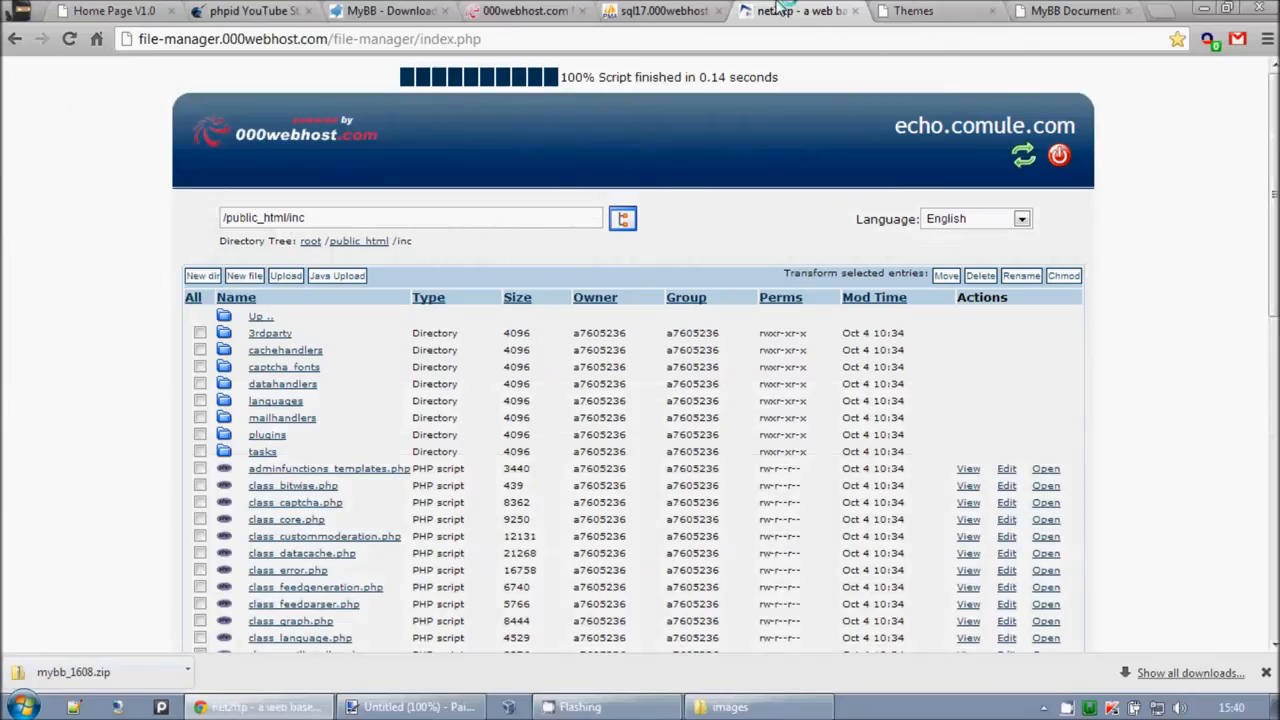
pyautogui.middleClick(783, 4)
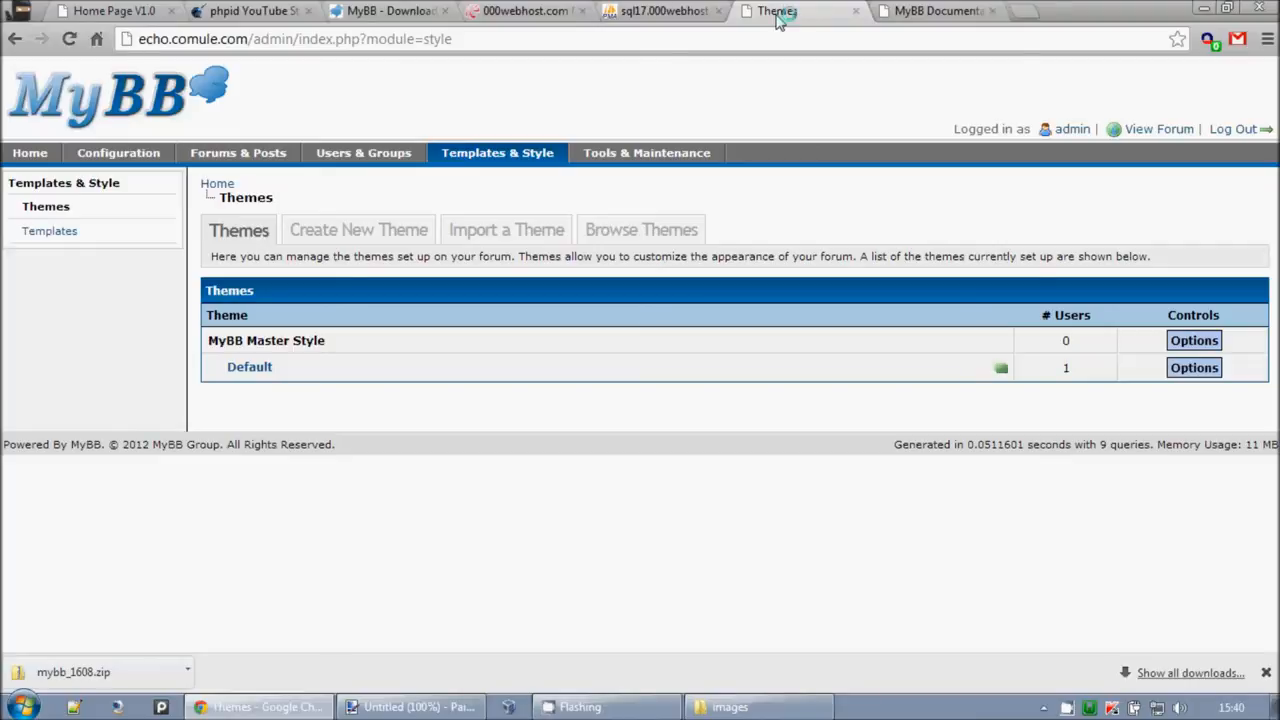
pyautogui.rightClick(1076, 709)
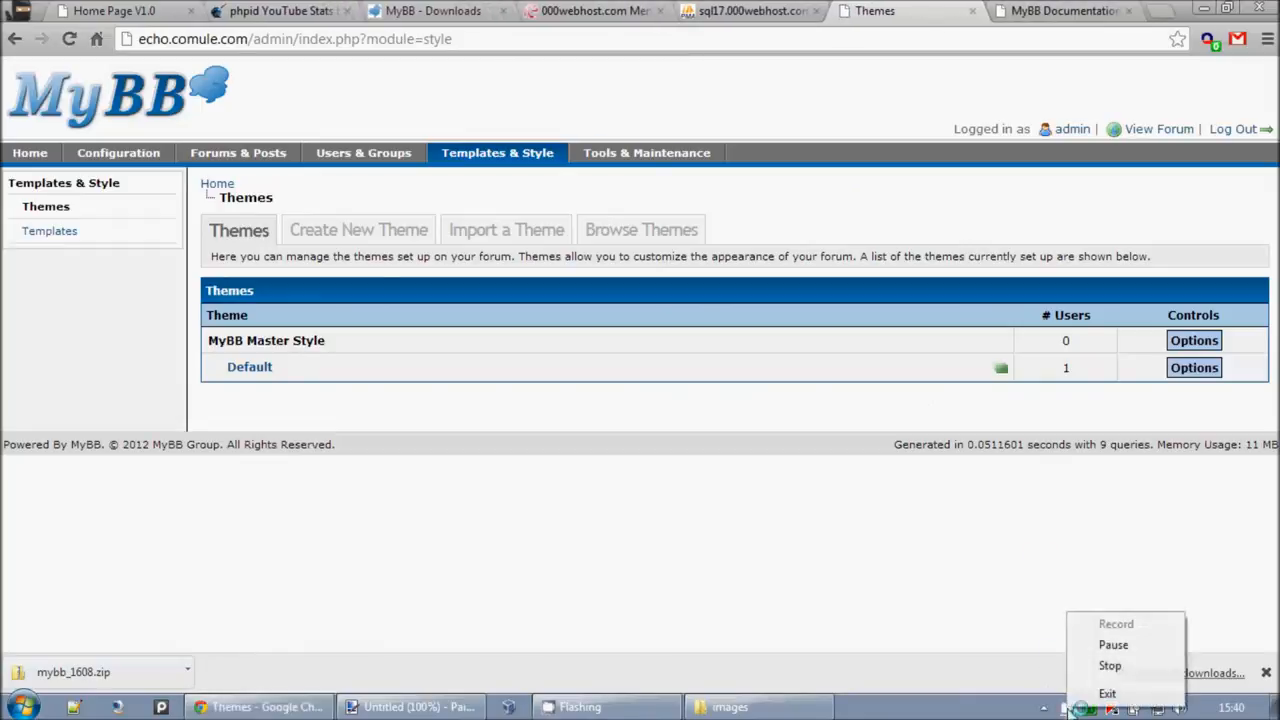